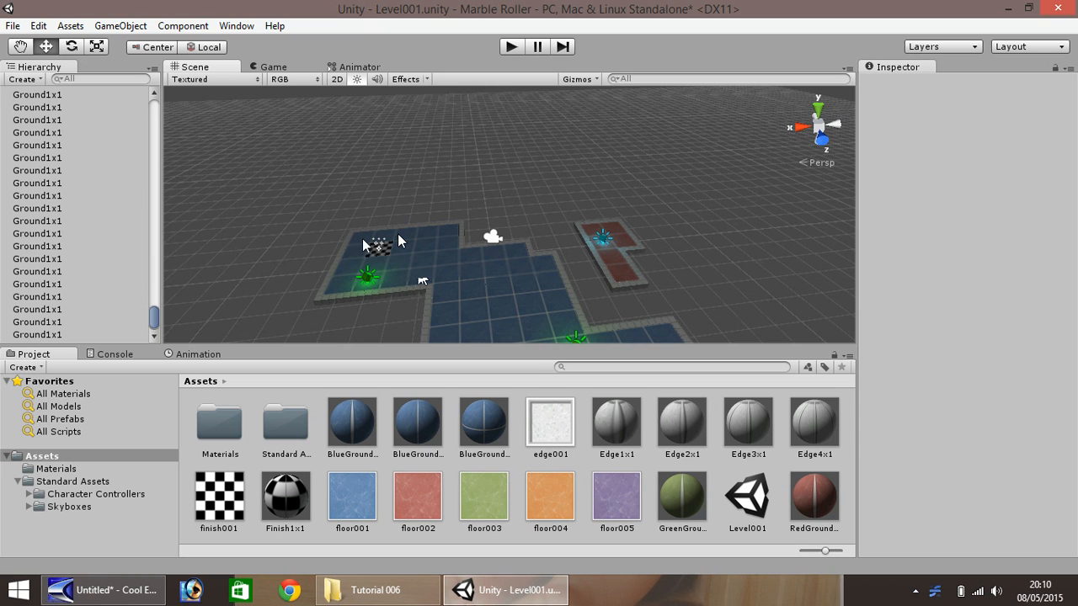
- Look over the blue first level and the purple, orange and red platforms of the second level
scroll(388, 246, "down", 2)
scroll(396, 249, "down", 6)
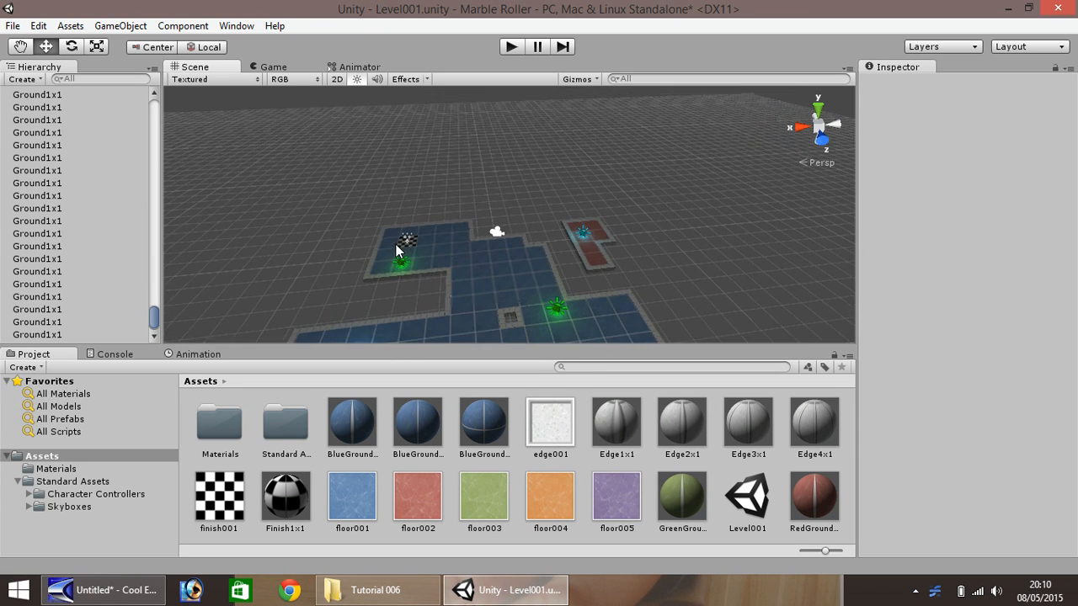
left_click(20, 46)
left_click_drag(308, 142, 325, 289)
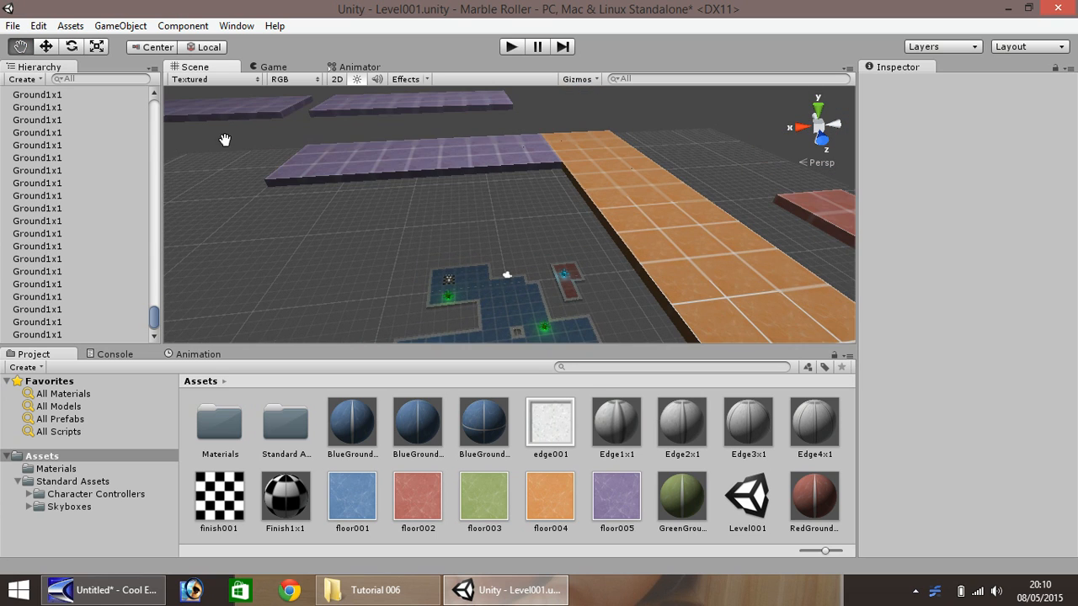
left_click_drag(211, 126, 612, 299)
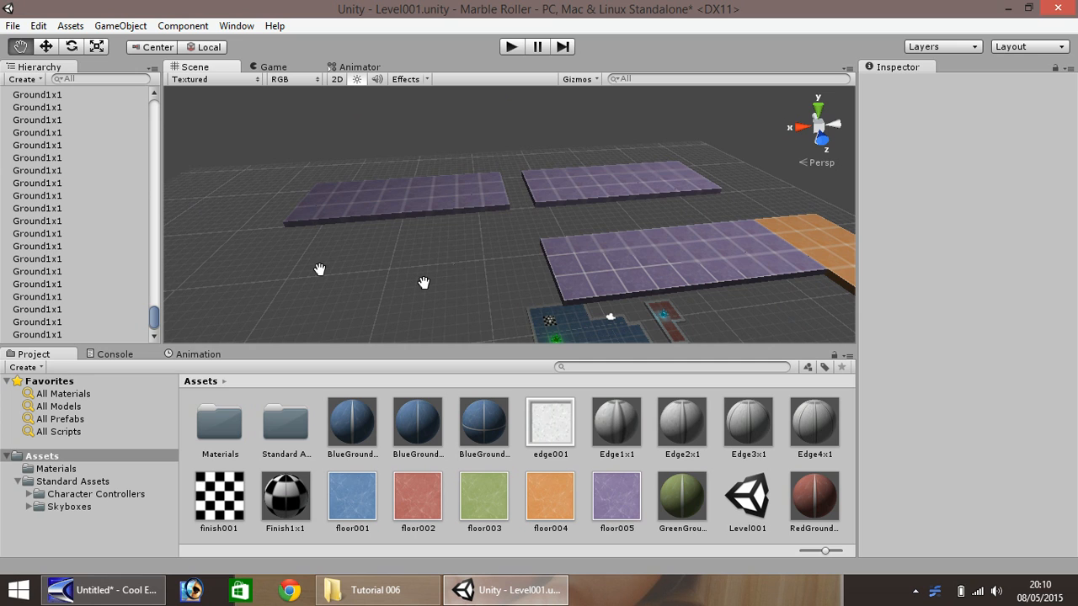
left_click_drag(477, 268, 411, 277)
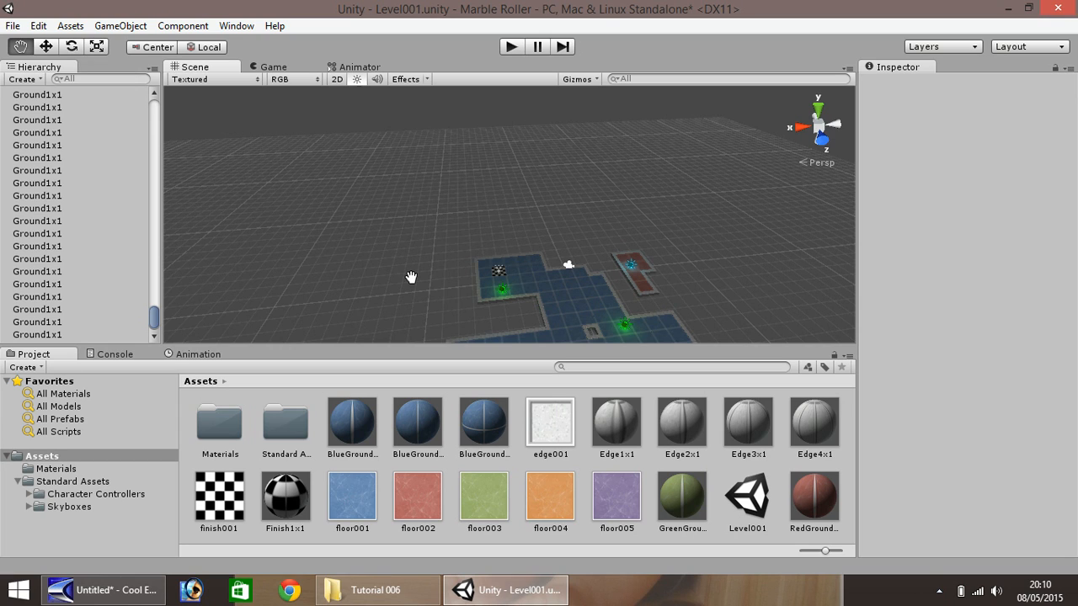
scroll(458, 231, "down", 4)
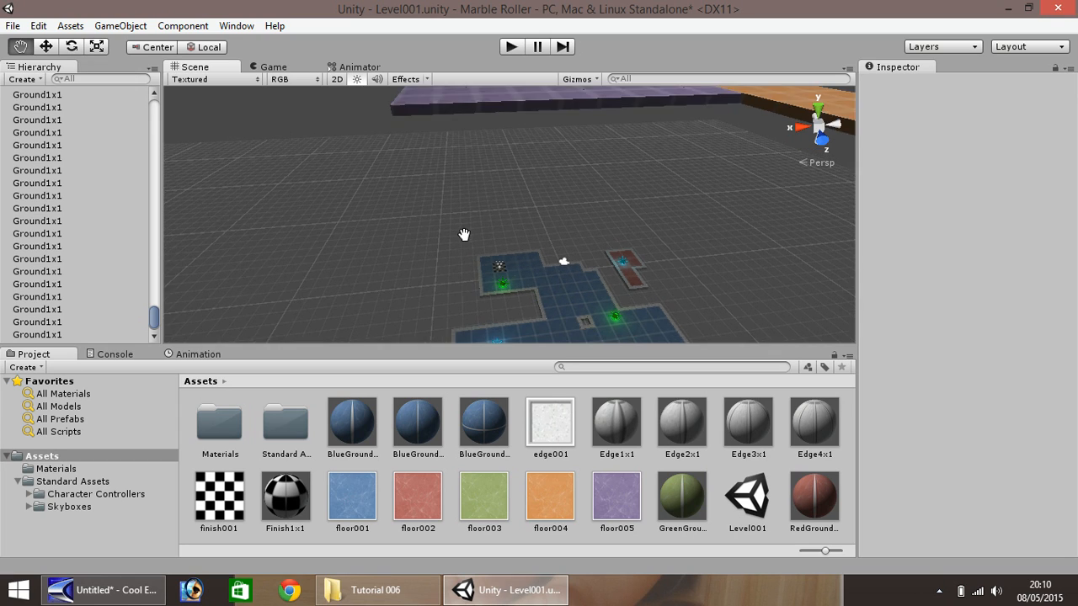
scroll(472, 174, "down", 4)
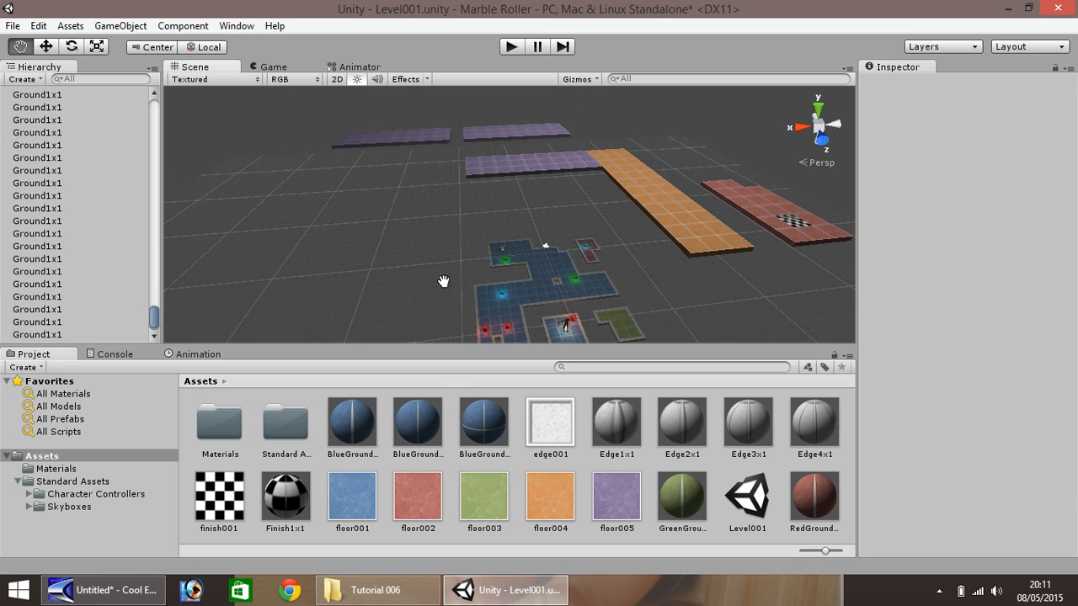
- Select the 3rd Person Controller and examine its surroundings on the first level up close
left_click_drag(157, 321, 163, 101)
left_click(72, 95)
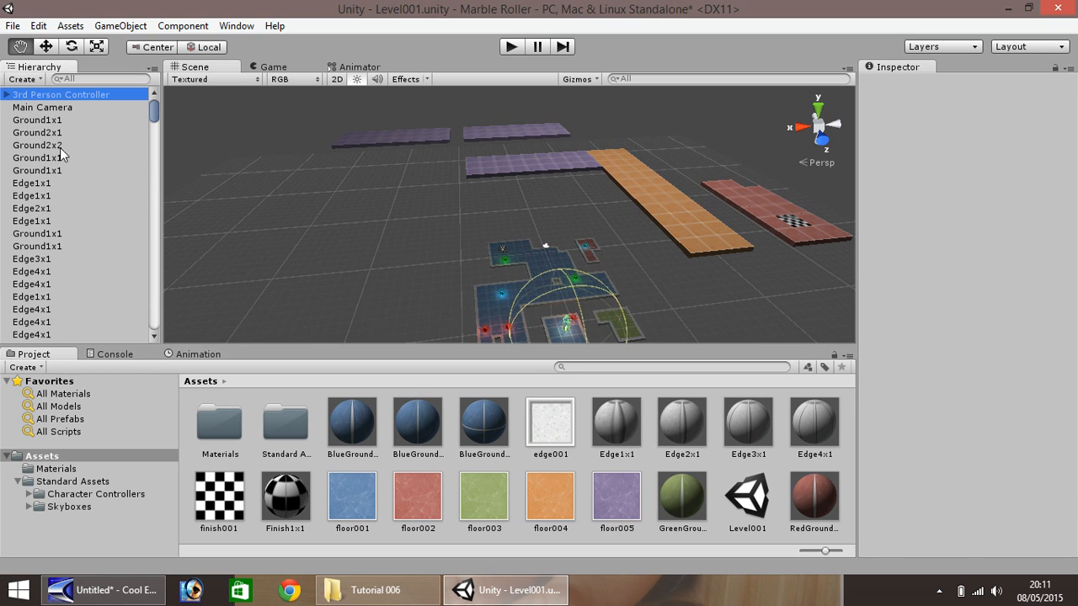
left_click(423, 291)
key("f")
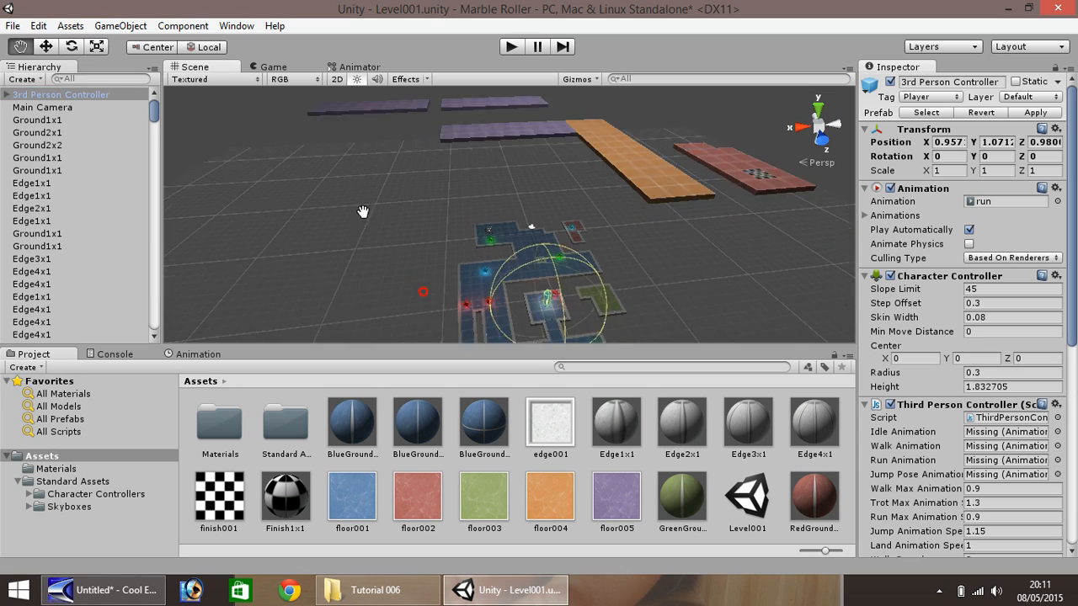
scroll(425, 234, "up", 6)
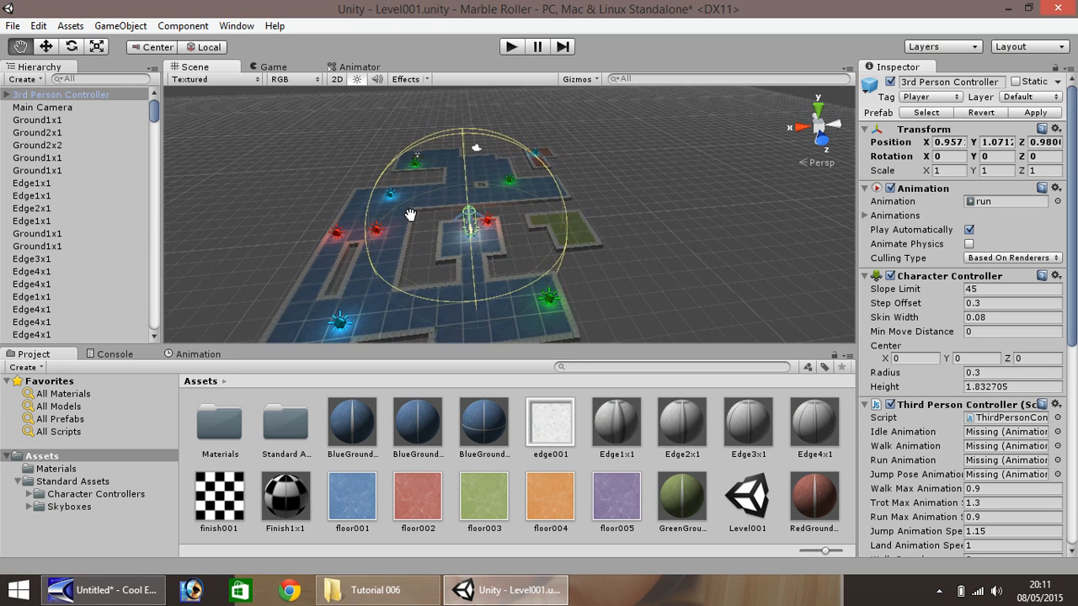
left_click_drag(399, 207, 690, 229)
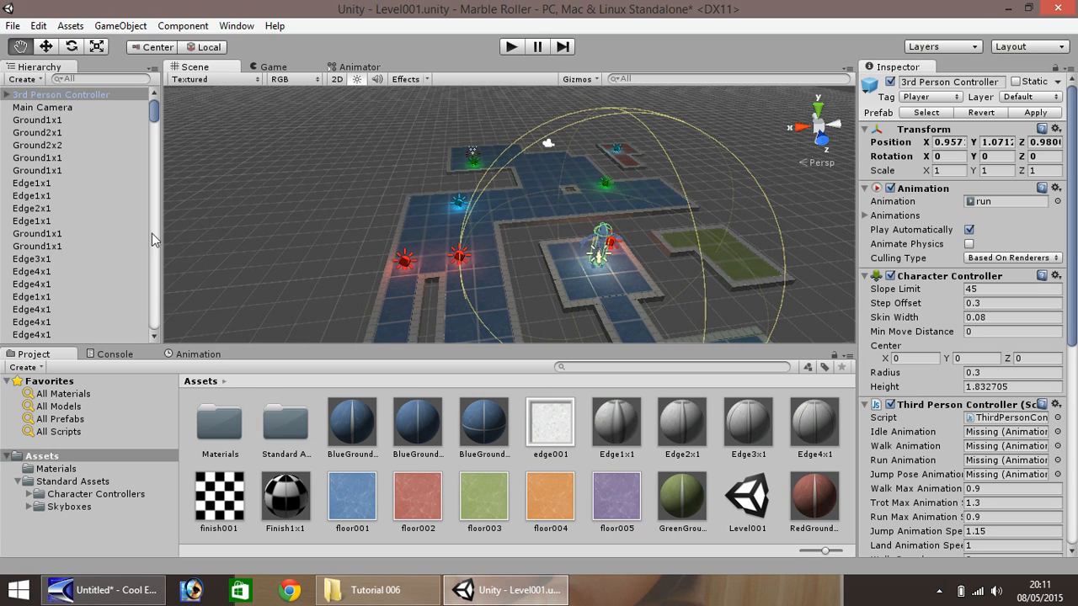
left_click(46, 47)
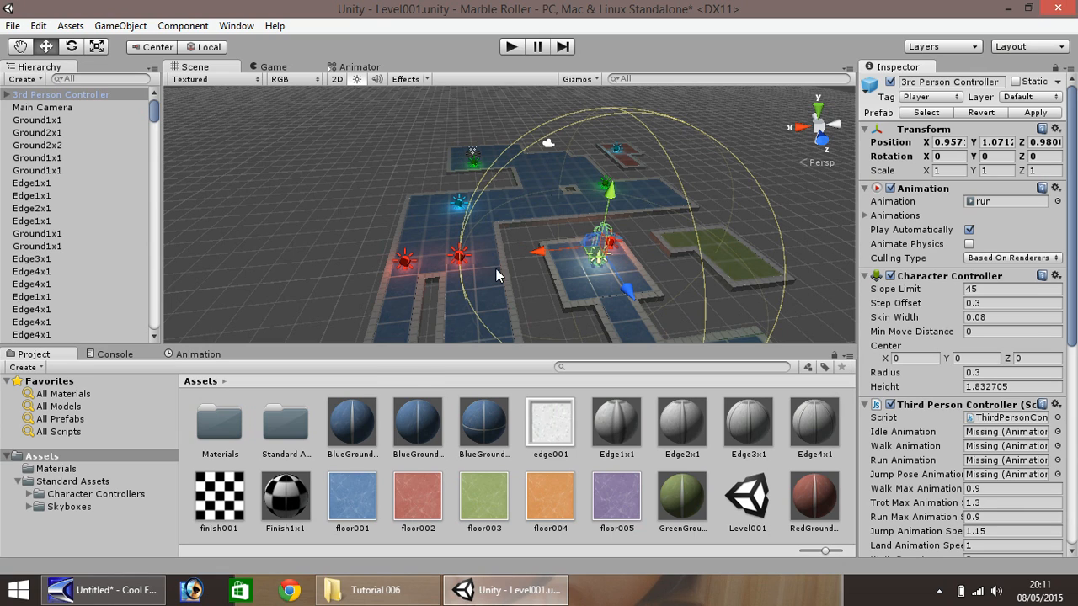
- Open the Materials folder in the project assets and view the code of the Level001Death script
left_click(49, 459)
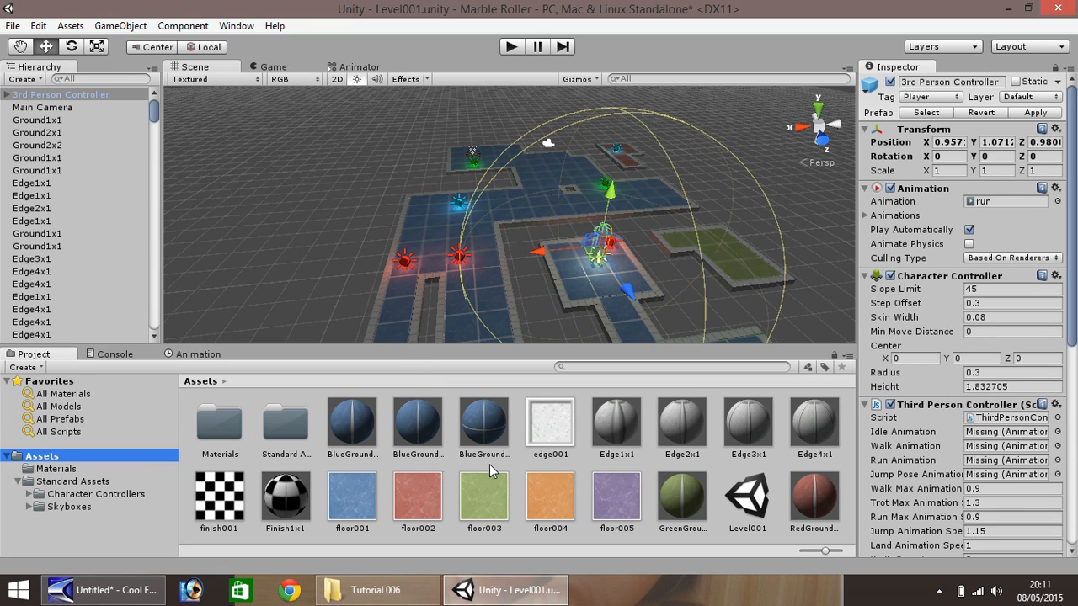
left_click(43, 470)
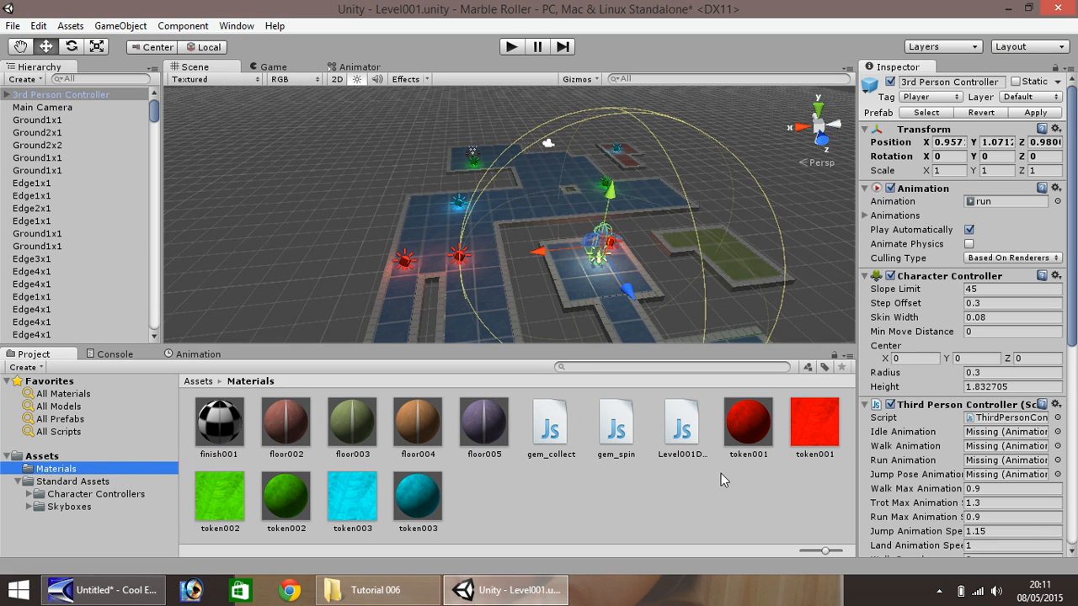
left_click(680, 429)
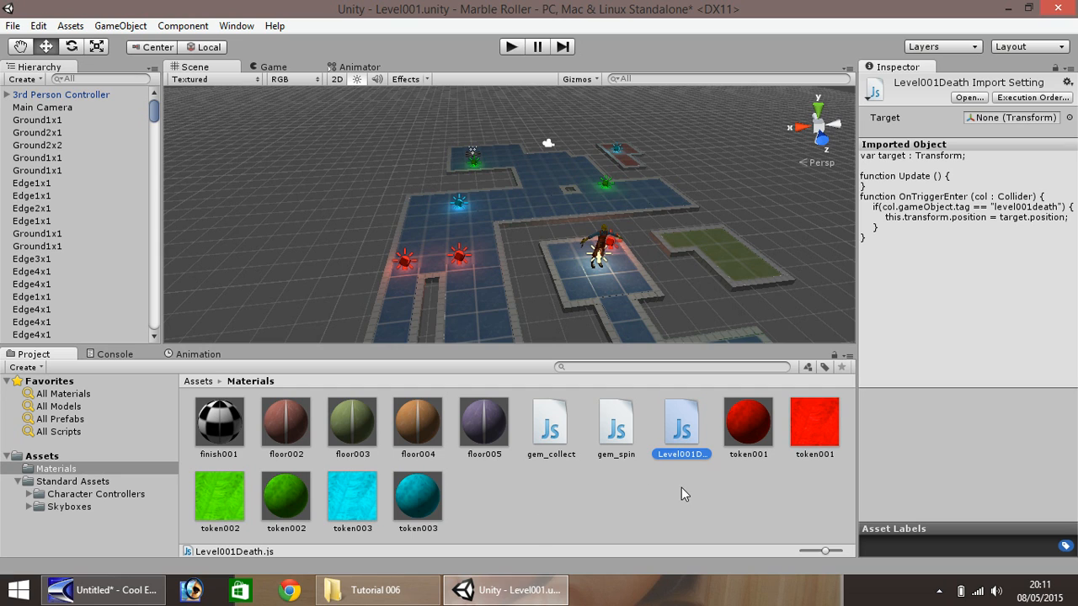
- Create a new JavaScript file named WarpToLevel002 in the Materials folder
right_click(539, 498)
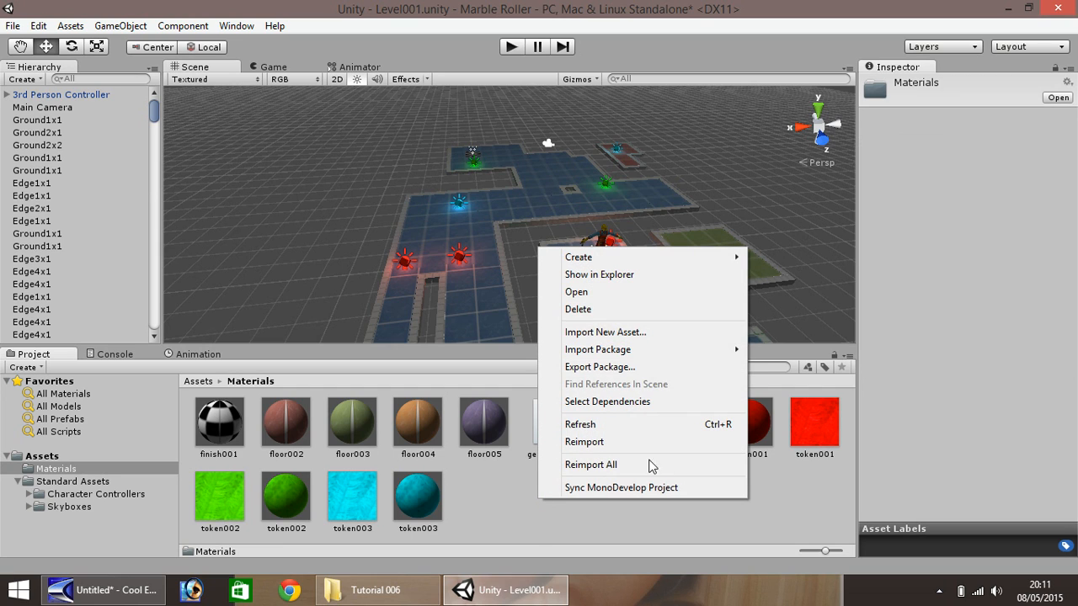
mouse_move(722, 266)
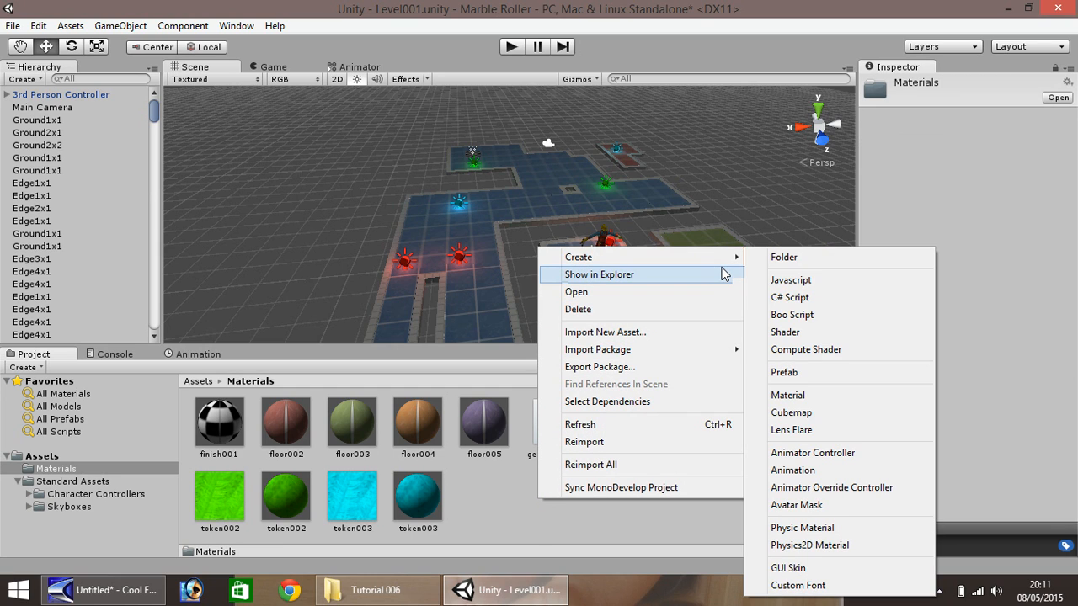
left_click(807, 279)
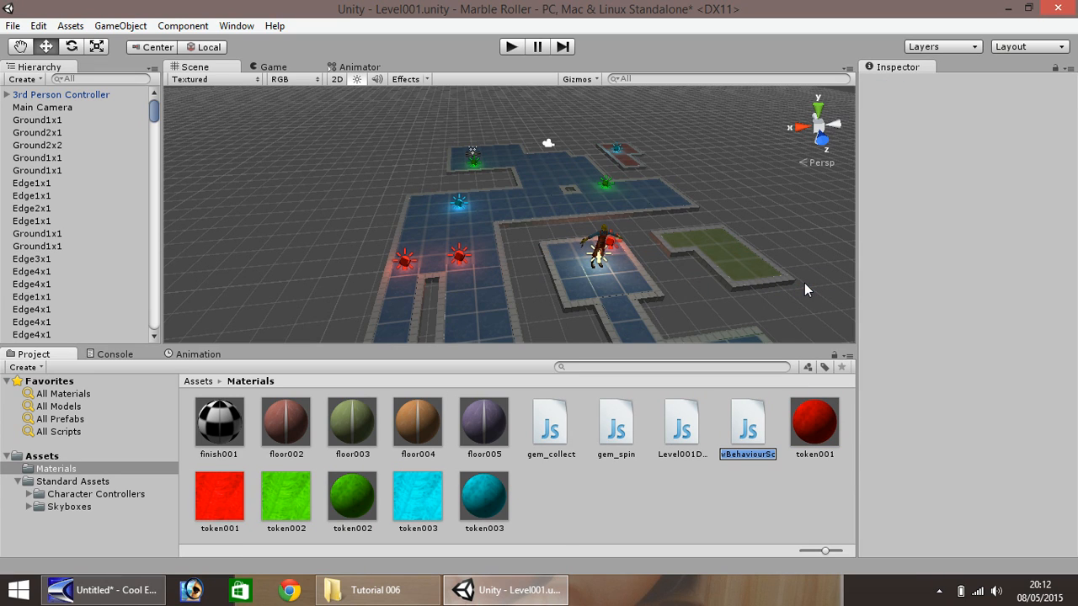
type("Warp")
type("ToLeve")
type("l")
type("0")
type("02")
key("Return")
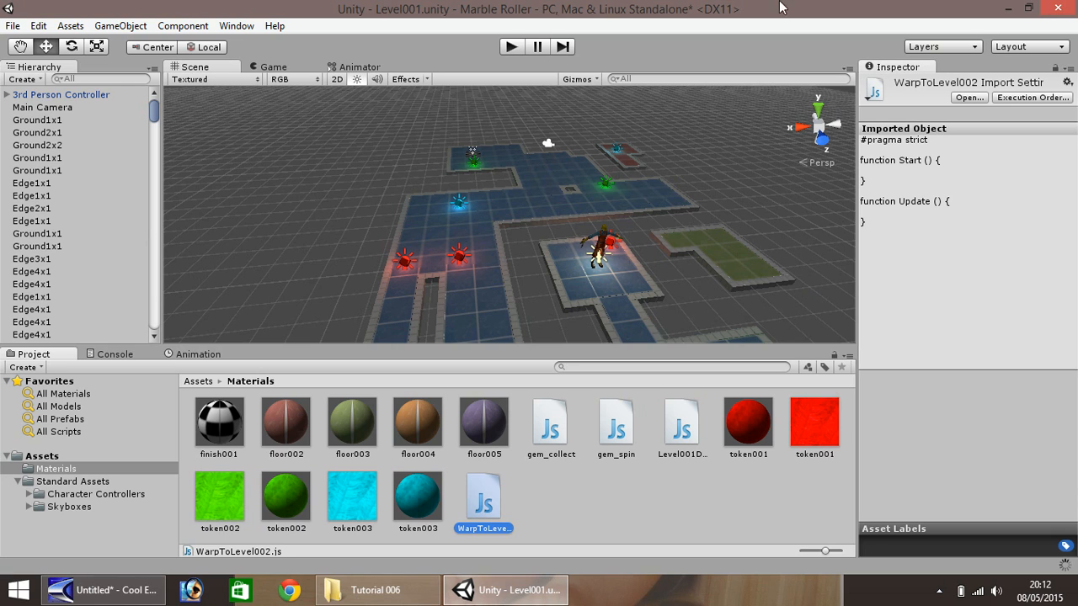
- Open the WarpToLevel002 script in MonoDevelop and delete all of its default code
double_click(484, 505)
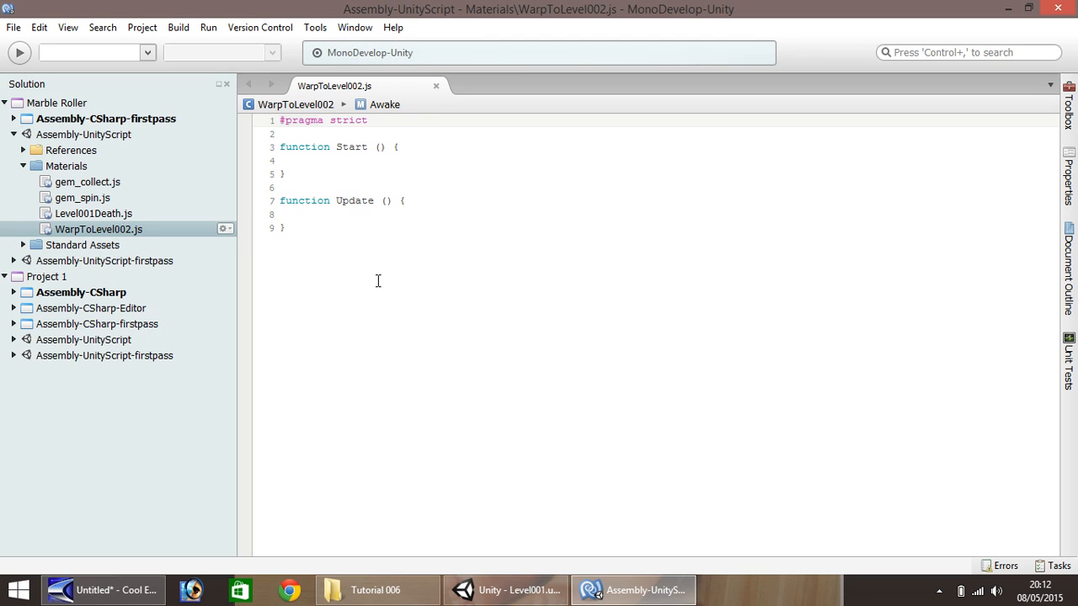
left_click_drag(379, 280, 257, 116)
key("BackSpace")
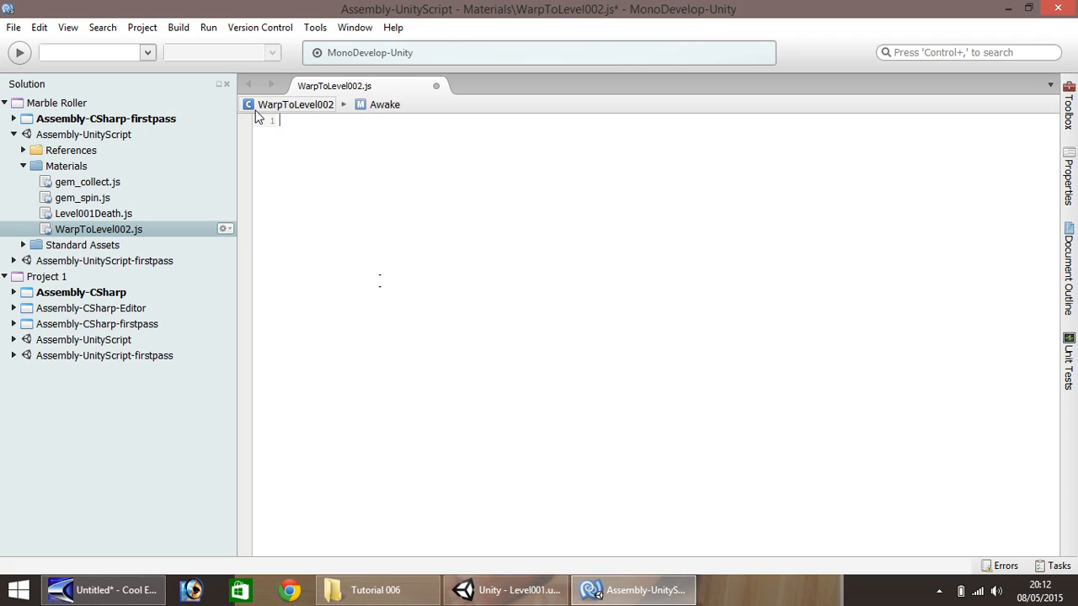
- Copy the entire code of Level001Death.js into the empty WarpToLevel002.js script
left_click(85, 215)
double_click(107, 214)
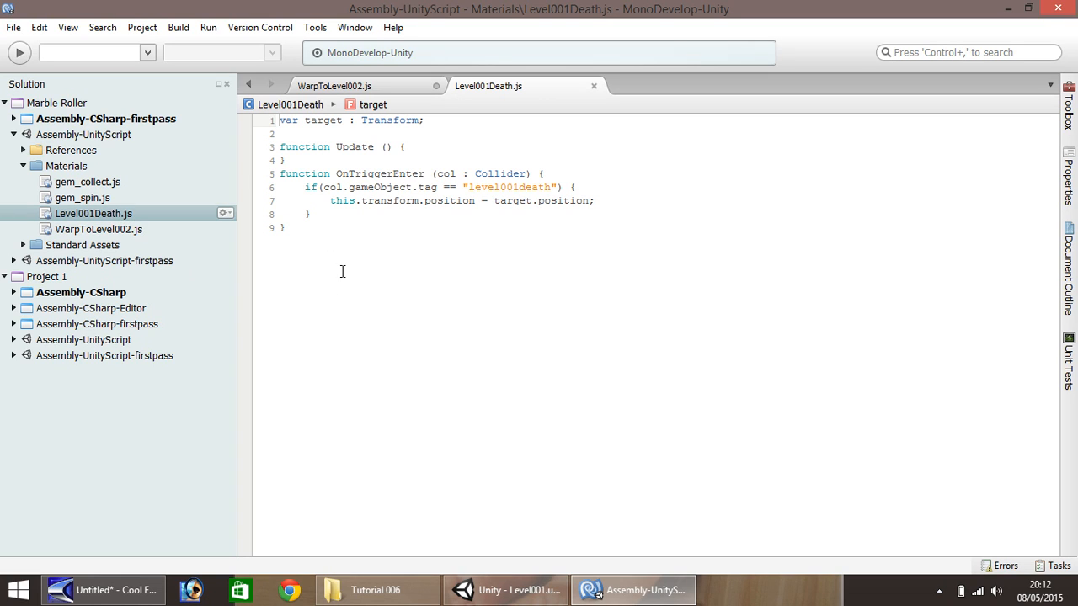
left_click_drag(340, 269, 263, 119)
key("ctrl+c")
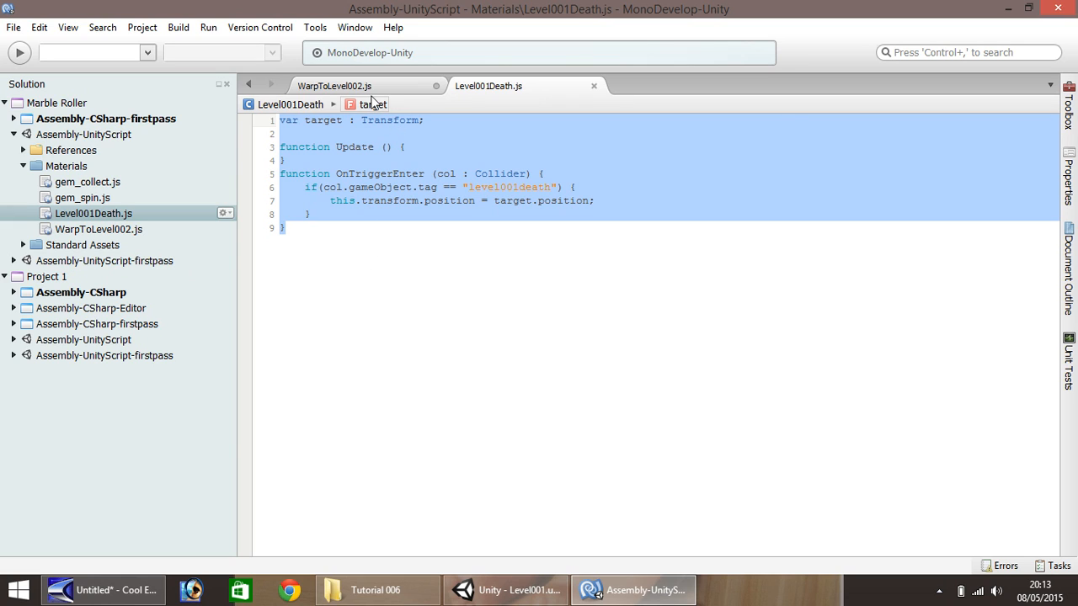
left_click(330, 87)
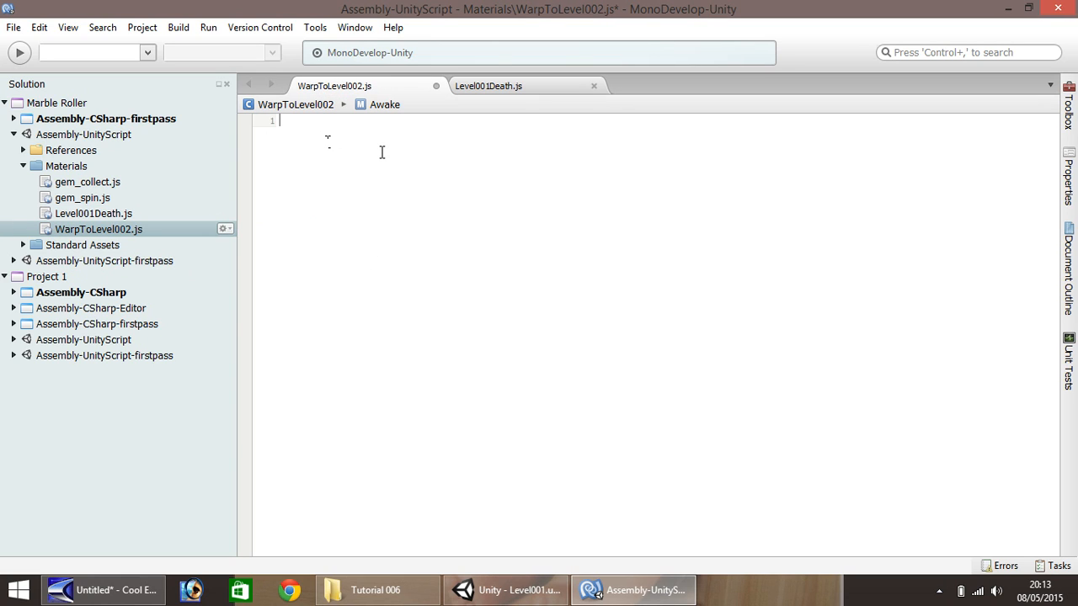
key("ctrl+v")
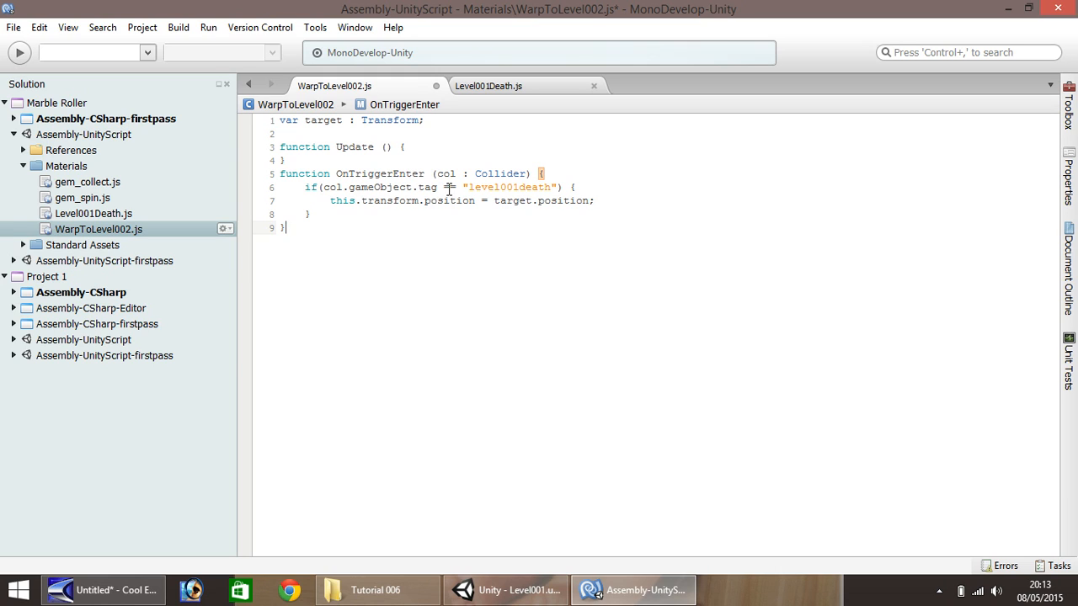
- Change the tag checked in OnTriggerEnter to "level001finish" and save the WarpToLevel002 script
left_click_drag(469, 188, 549, 188)
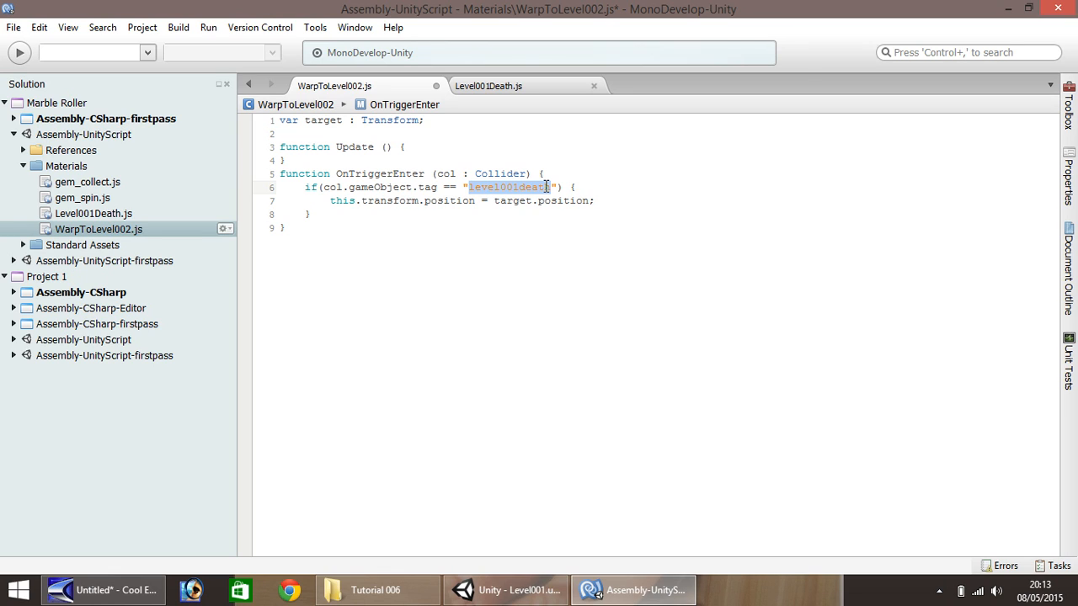
type("level0")
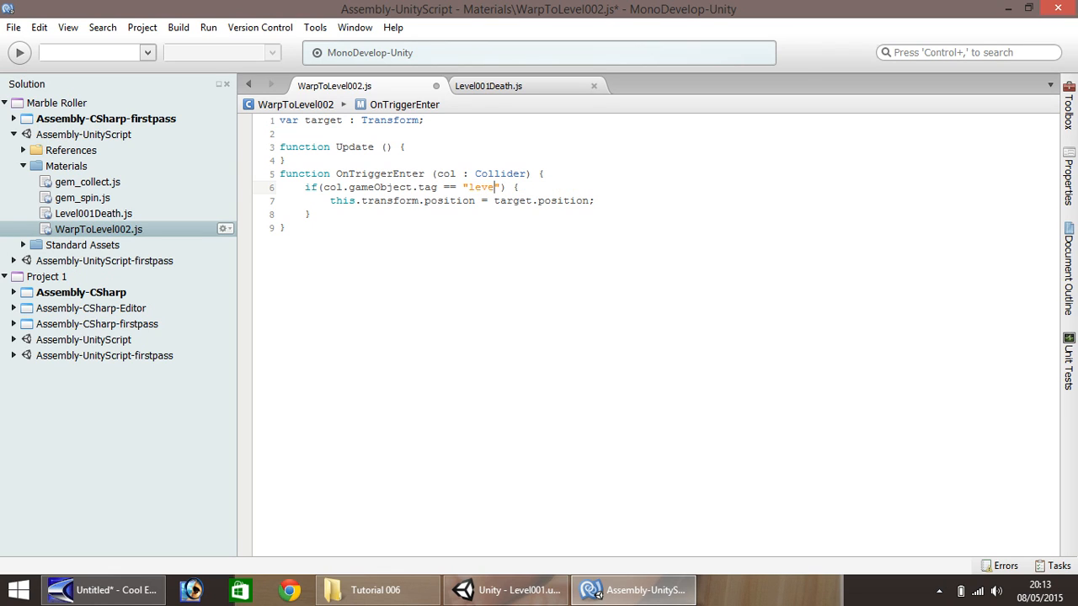
type("01finish")
key("ctrl+s")
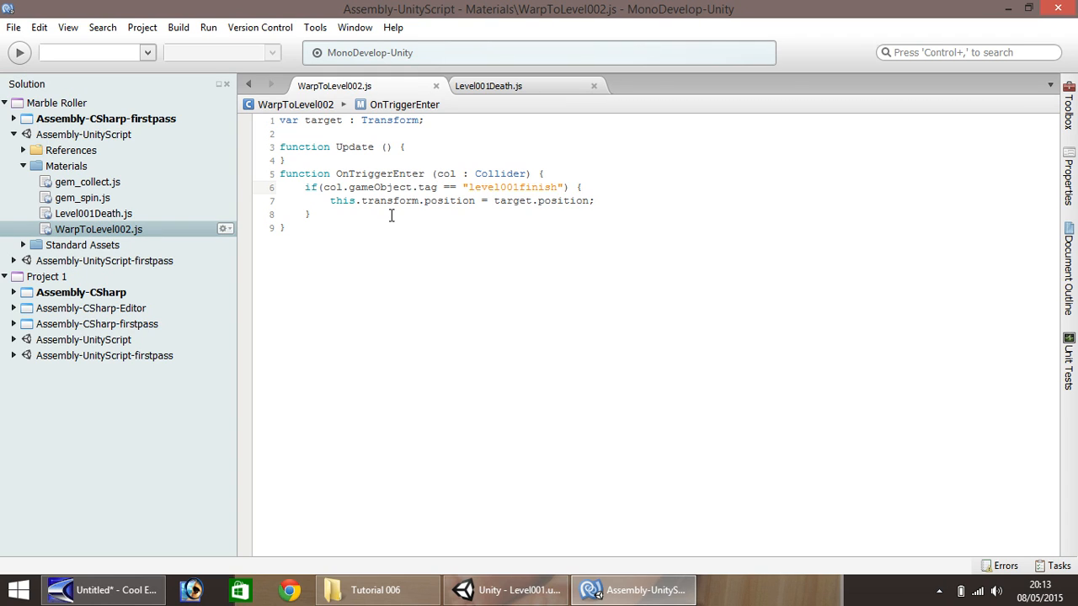
- Switch to Unity, set the Inspector to Debug mode and reselect the WarpToLevel002 script
left_click(462, 590)
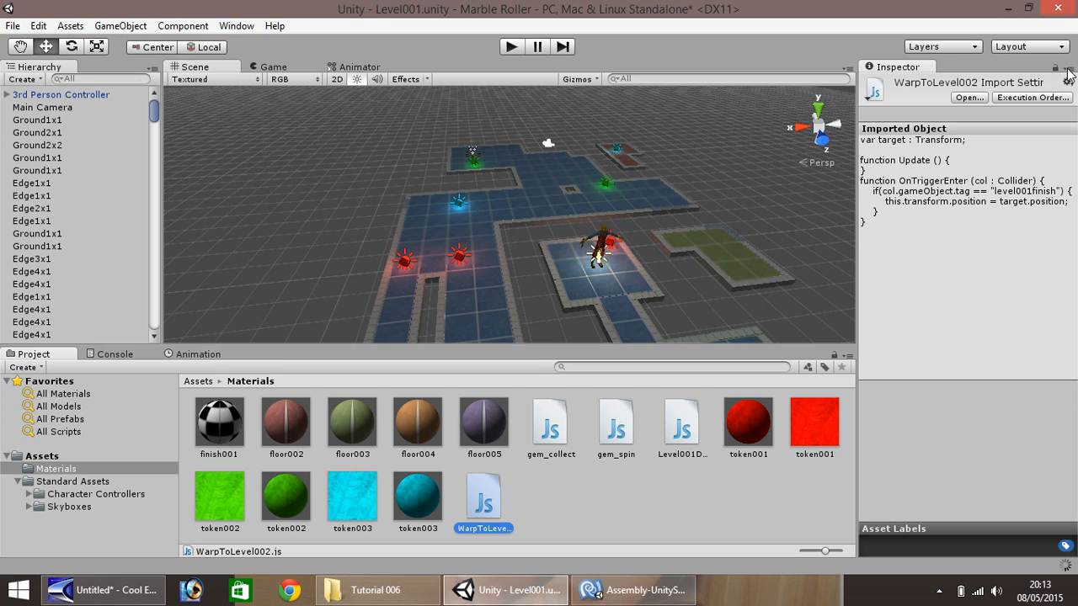
left_click(1070, 70)
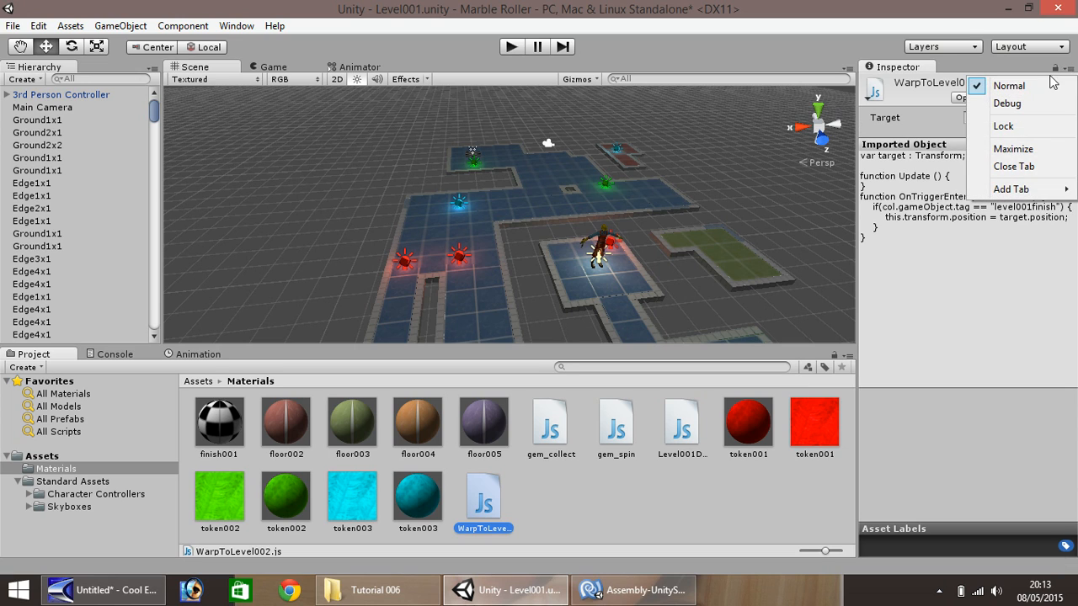
left_click(1019, 104)
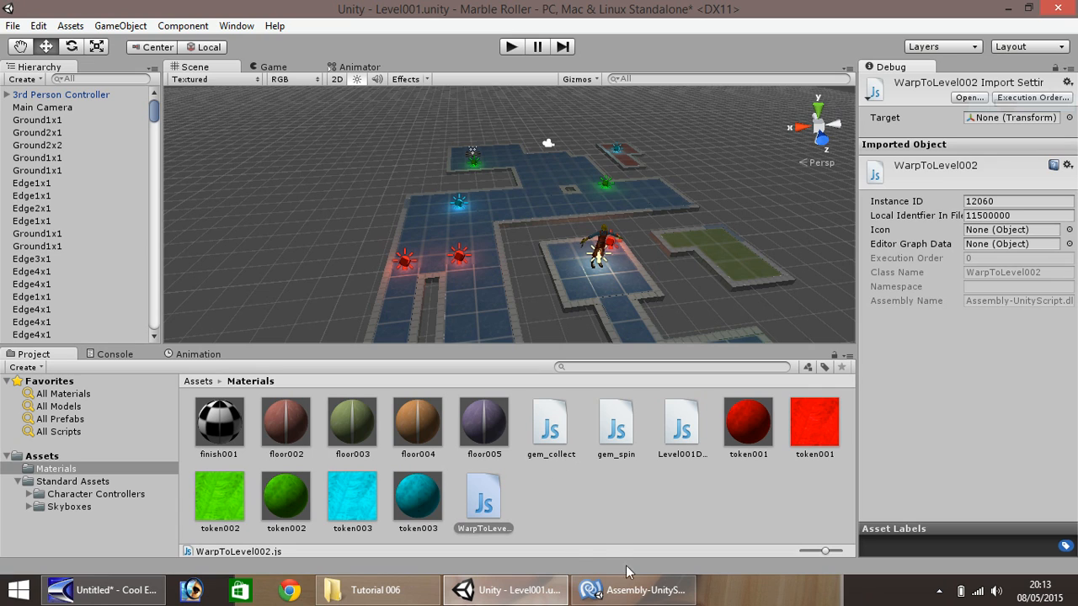
left_click(592, 514)
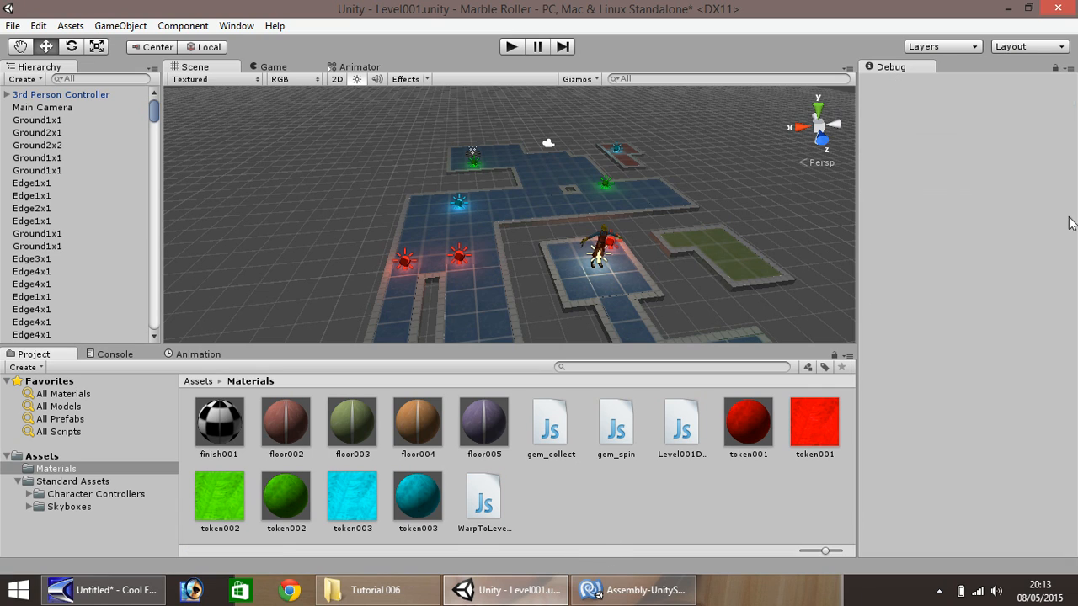
left_click(487, 505)
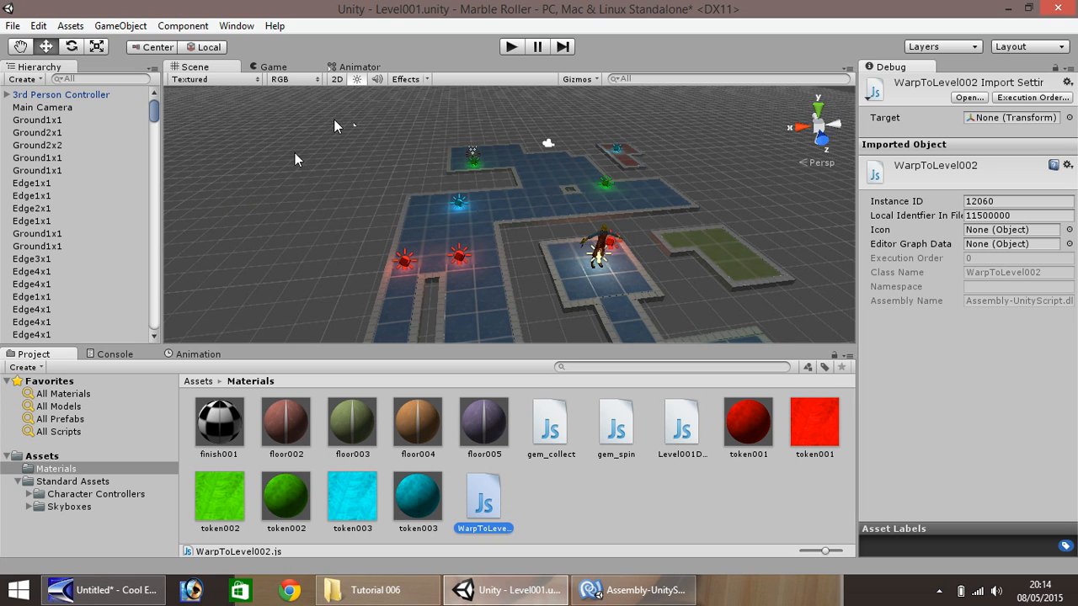
- Select the checkered Finish1x1 tile in the level 001 scene and enable Is Trigger on its Box Collider
scroll(472, 152, "up", 2)
scroll(472, 153, "up", 2)
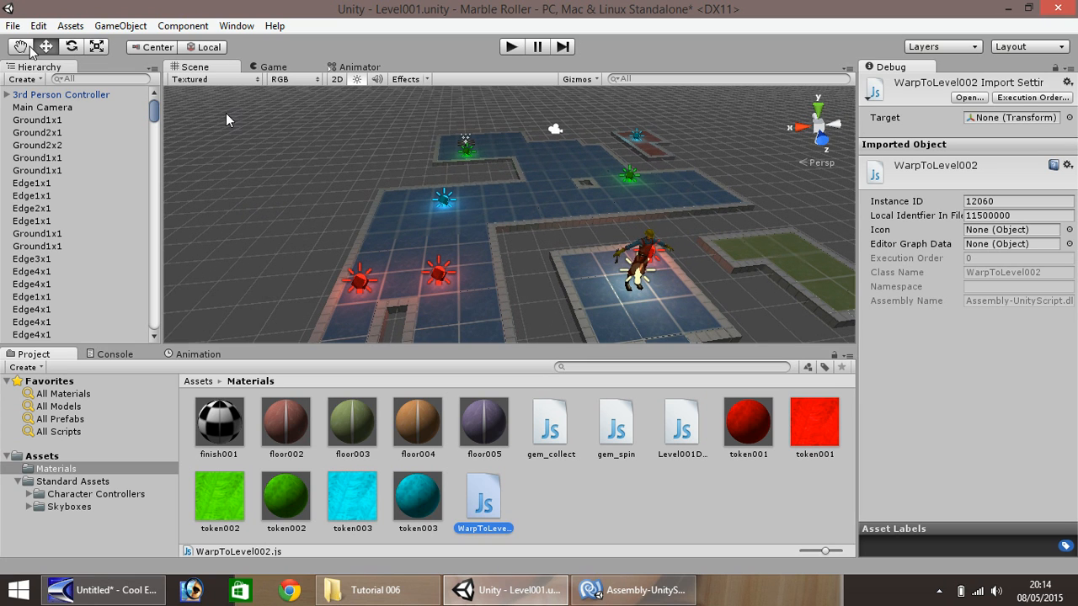
key("q")
left_click_drag(352, 193, 327, 281)
left_click_drag(318, 206, 314, 237)
left_click_drag(399, 164, 411, 201)
scroll(410, 200, "up", 4)
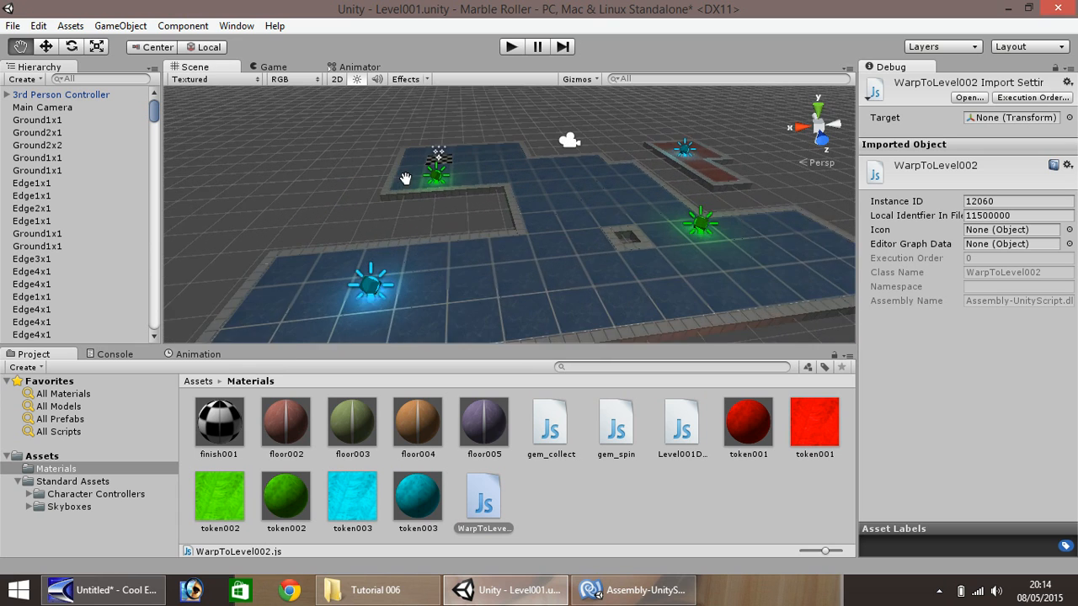
left_click_drag(460, 166, 529, 272)
scroll(529, 272, "up", 4)
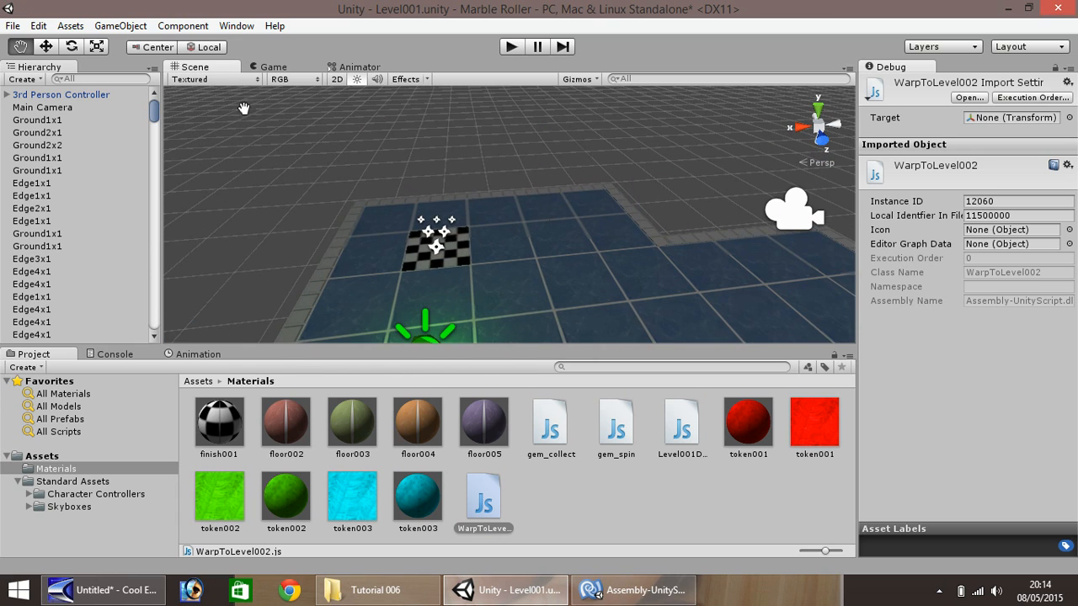
left_click(45, 47)
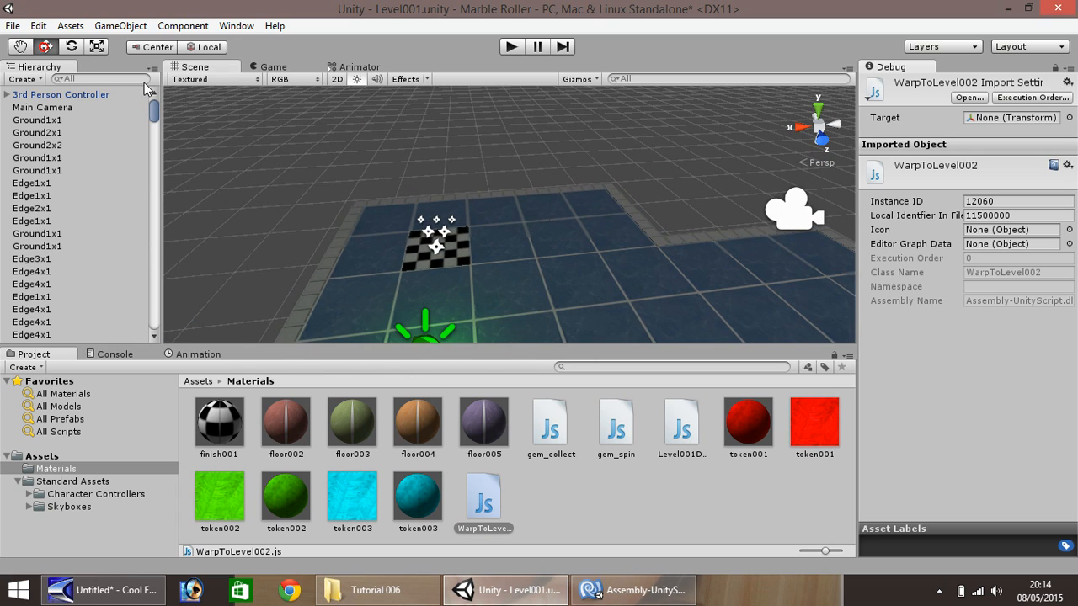
left_click(431, 235)
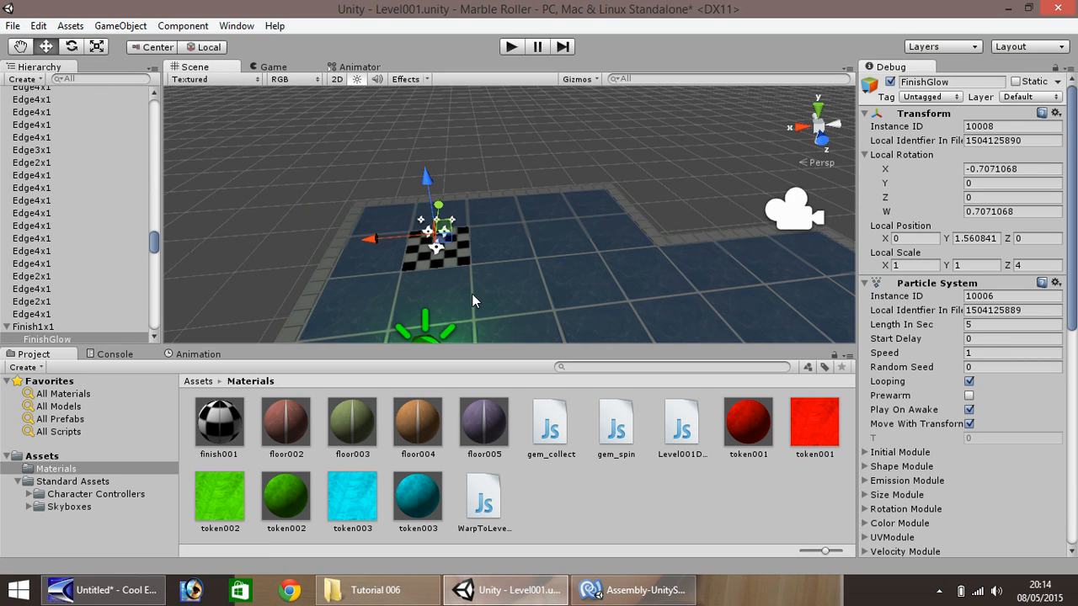
left_click(464, 260)
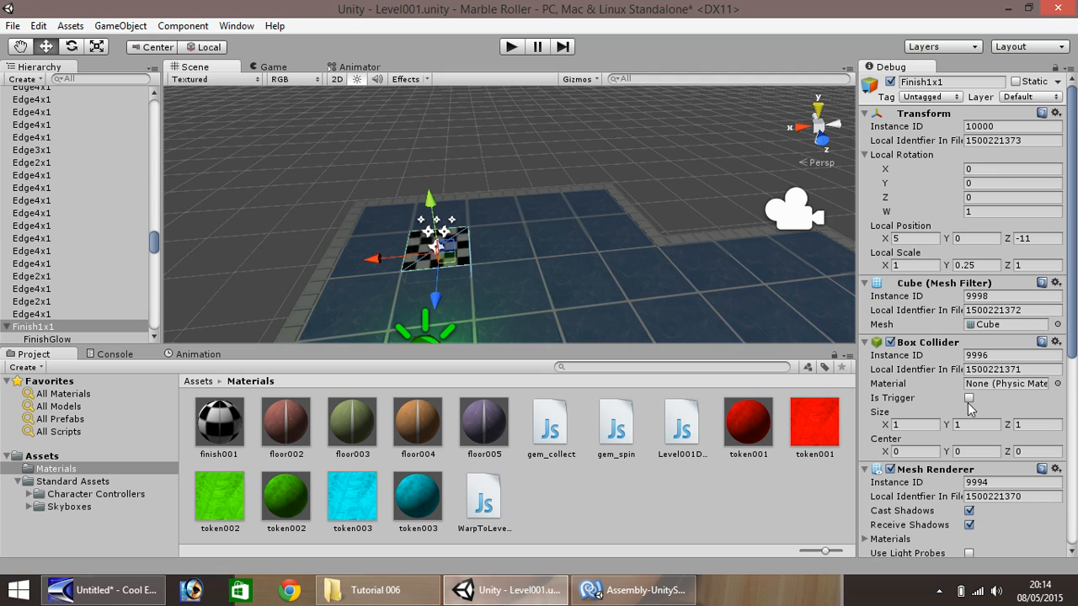
left_click(968, 398)
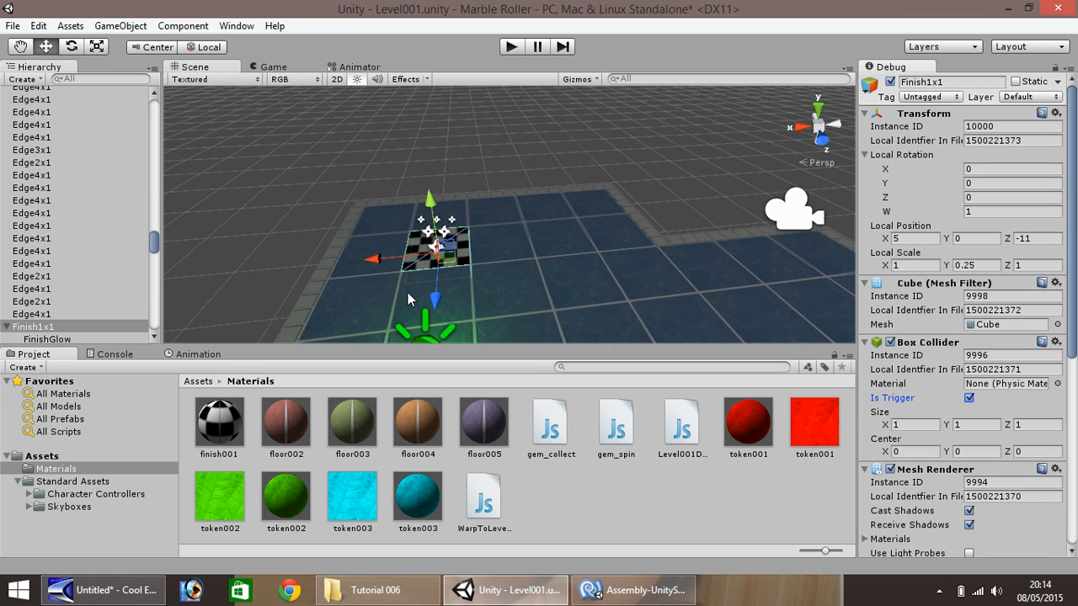
- Add a new tag named level001finish as Element 1 in the TagManager, matching the tag name in the WarpToLevel002 script
left_click(954, 98)
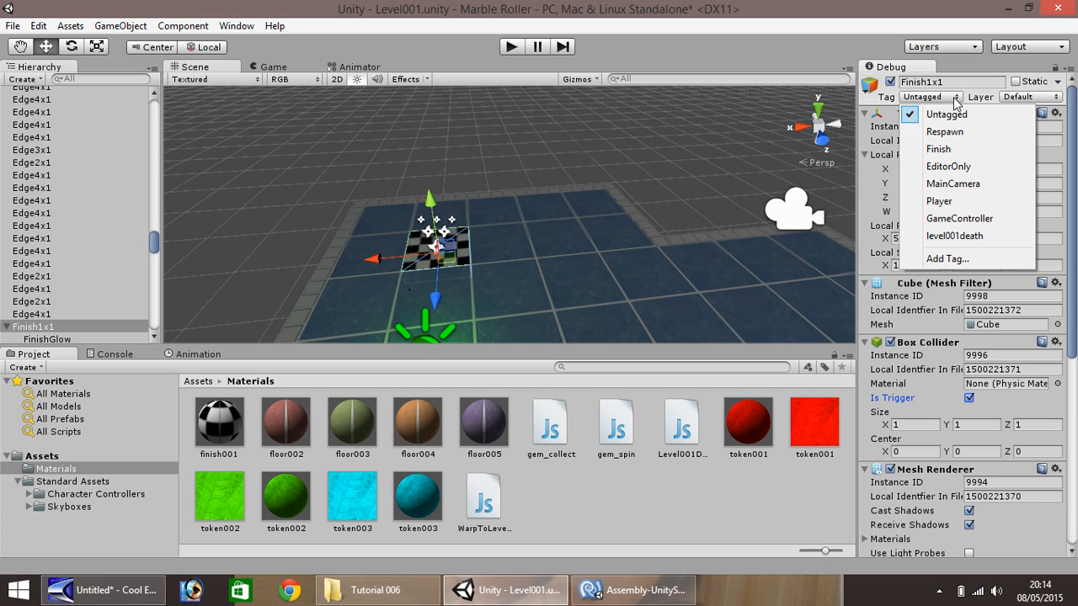
left_click(950, 259)
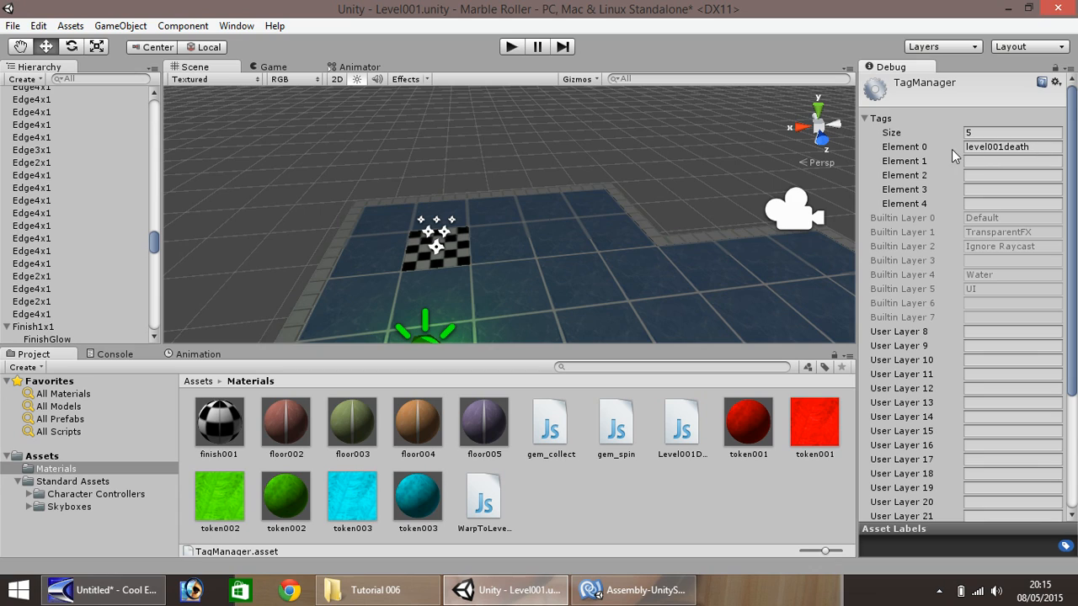
left_click(978, 163)
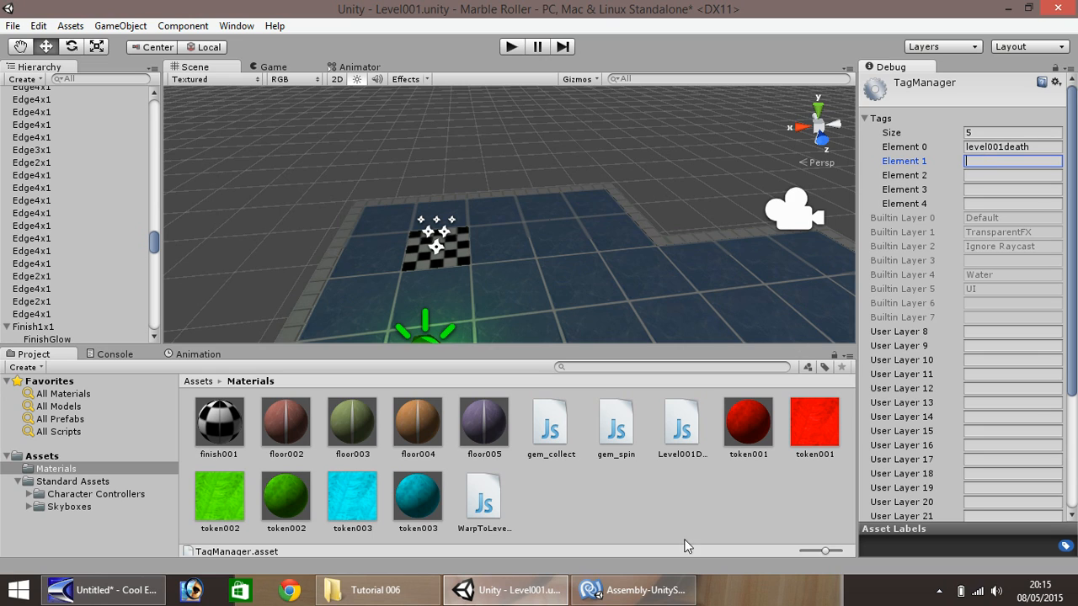
left_click(634, 590)
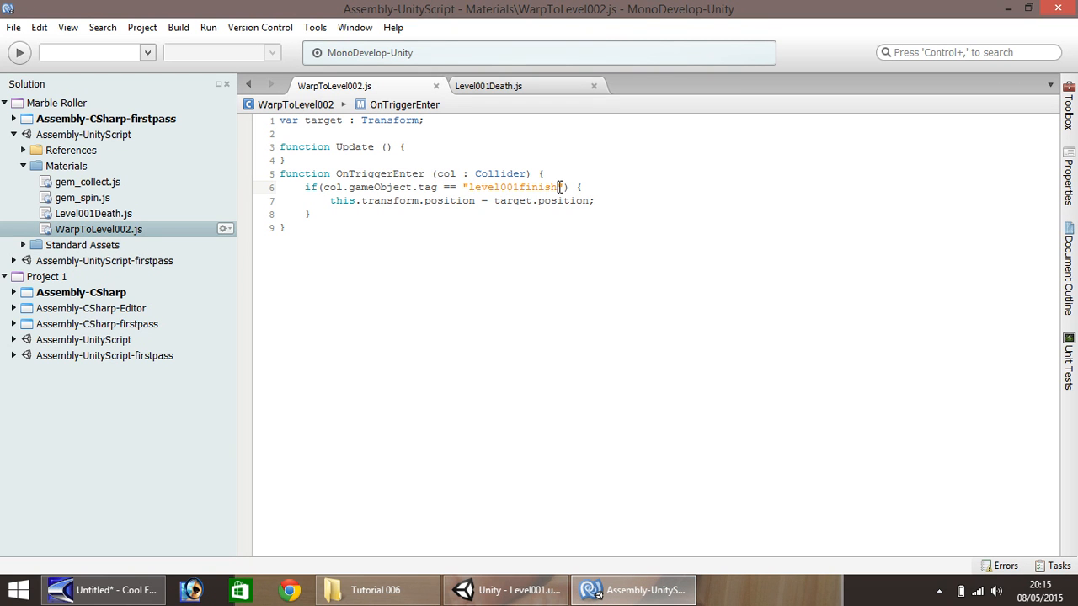
left_click(505, 589)
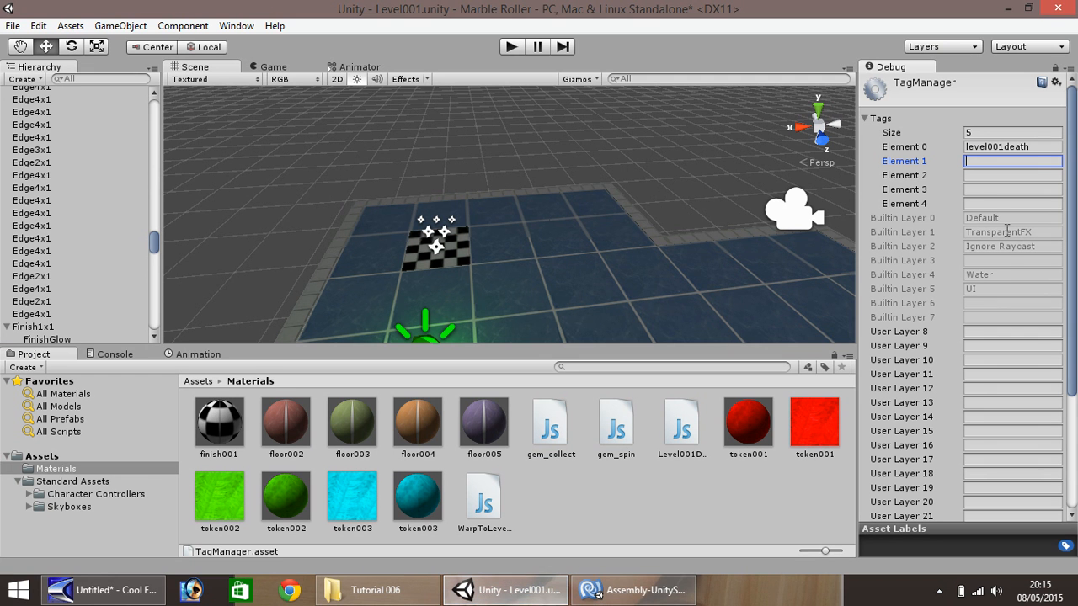
left_click(986, 161)
left_click(42, 314)
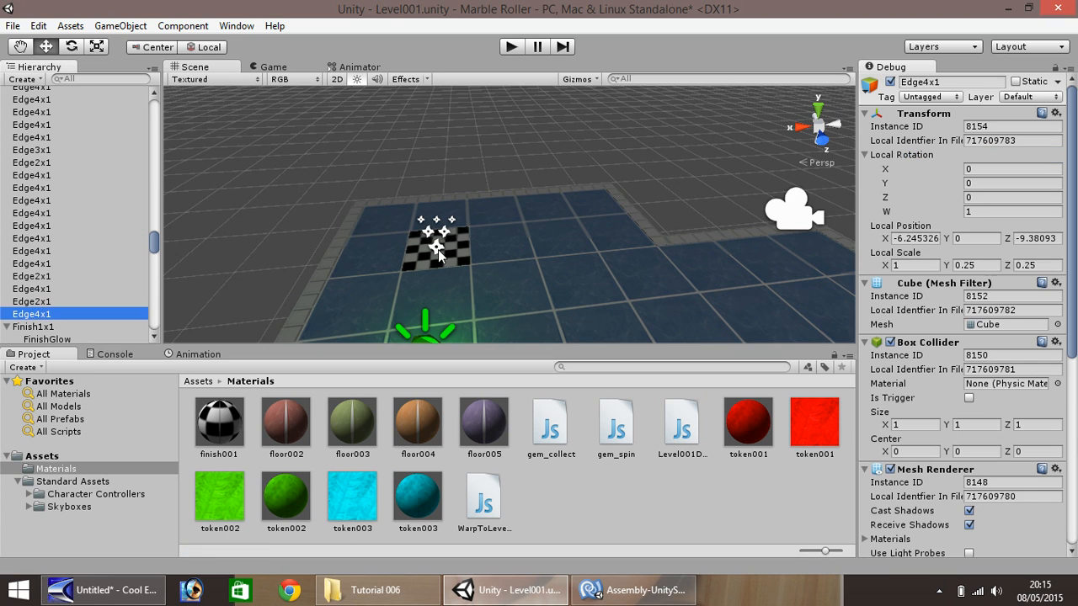
- Assign the level001finish tag to the Finish1x1 tile and check it against the tag in the WarpToLevel002 script
left_click(38, 327)
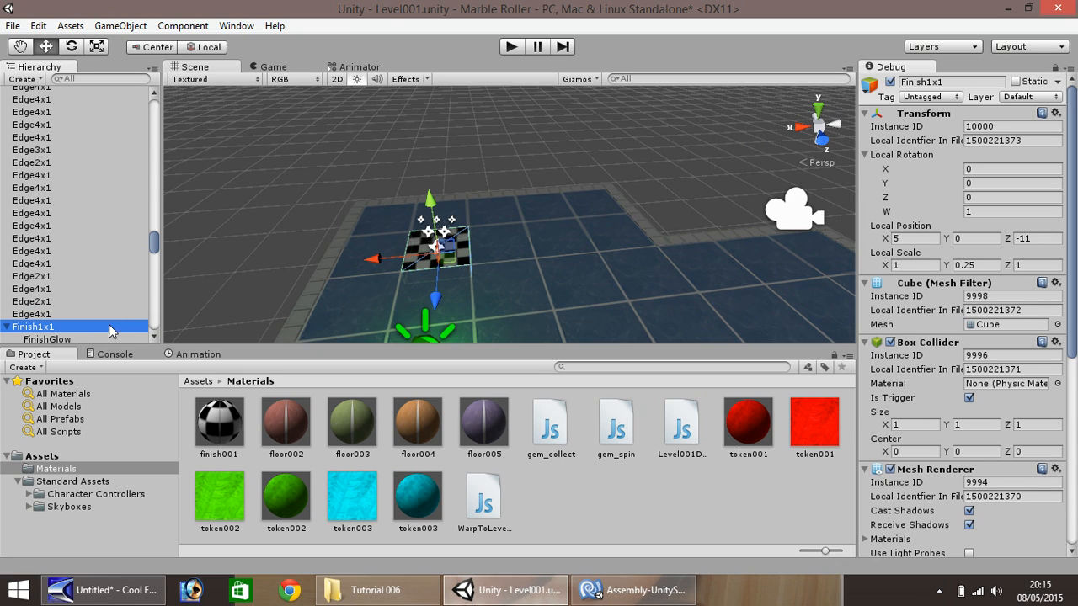
left_click(957, 100)
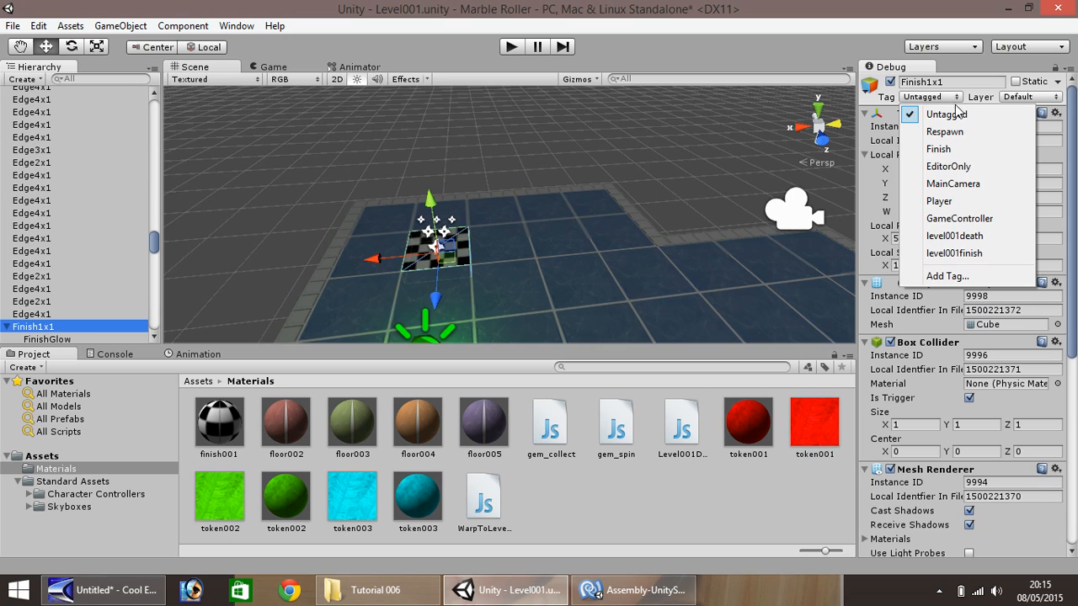
left_click(954, 256)
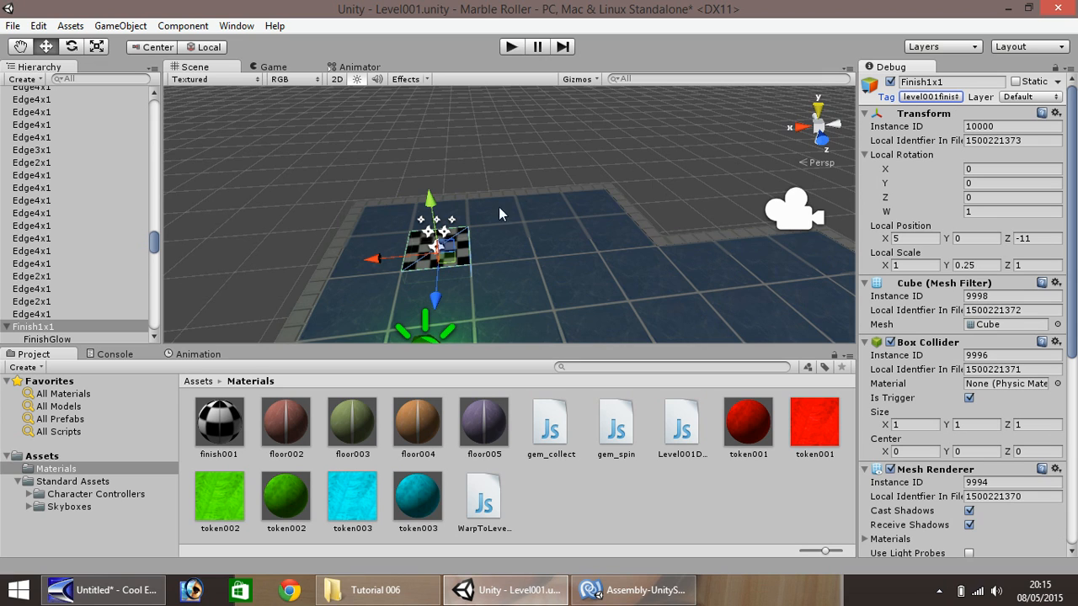
left_click(630, 588)
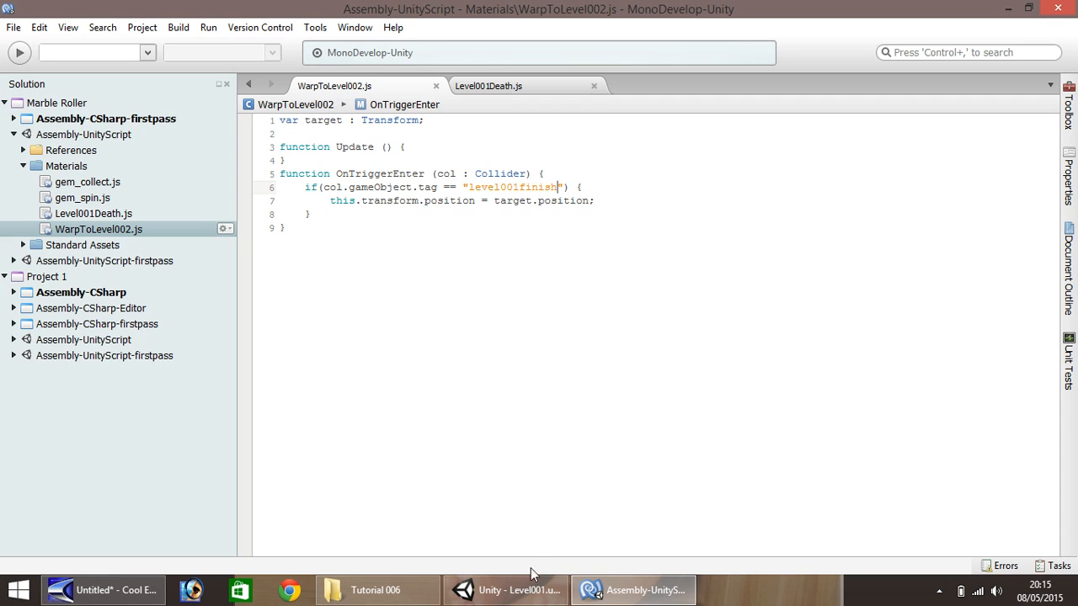
left_click(527, 598)
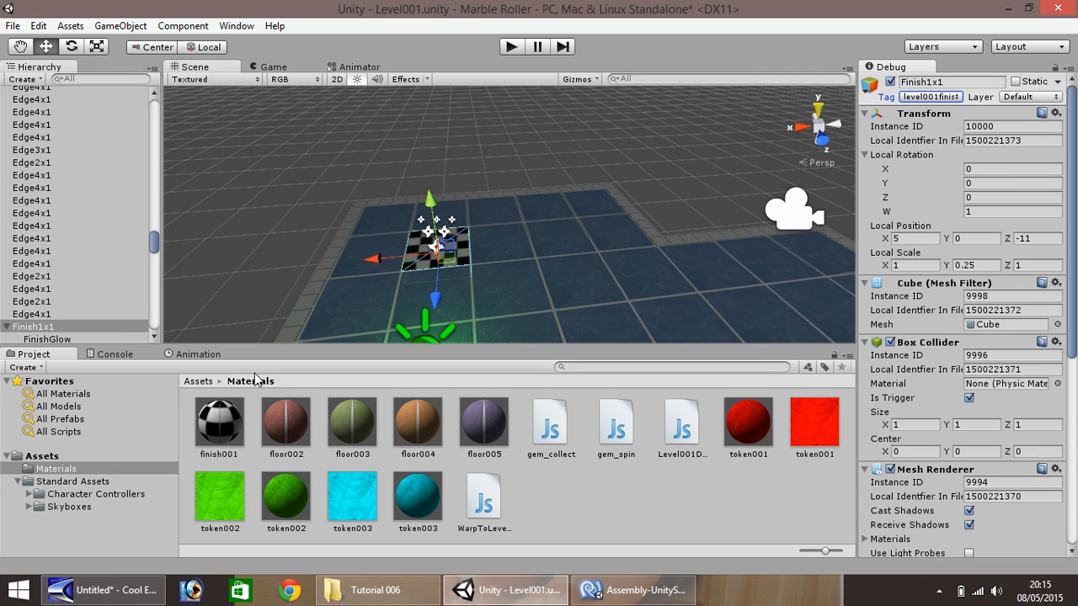
- Attach the WarpToLevel002 script to the 3rd Person Controller and inspect its new script component
left_click(153, 245)
left_click_drag(153, 245, 153, 113)
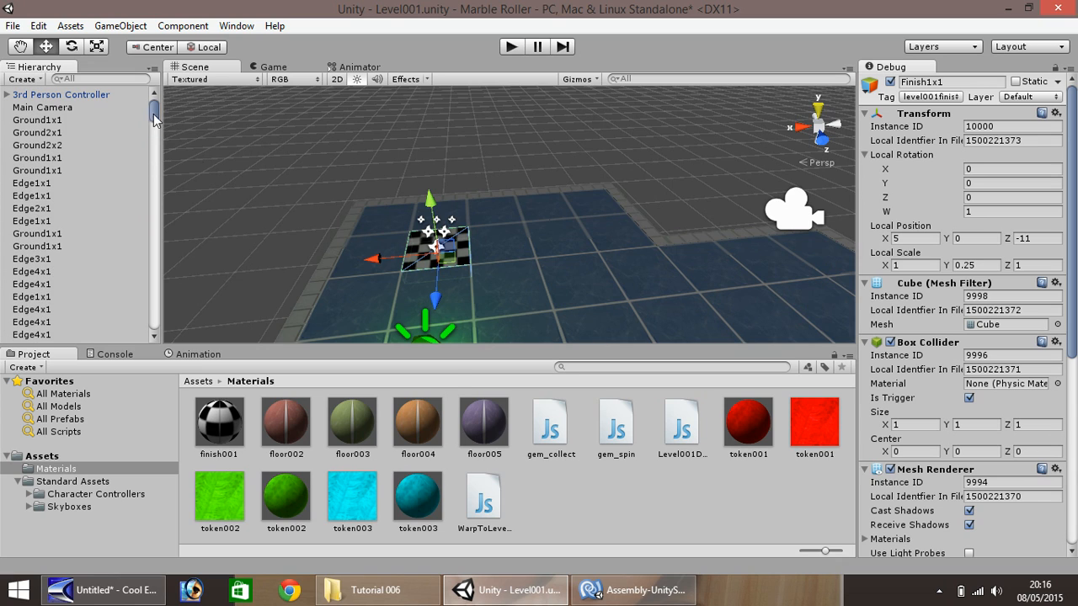
left_click(484, 499)
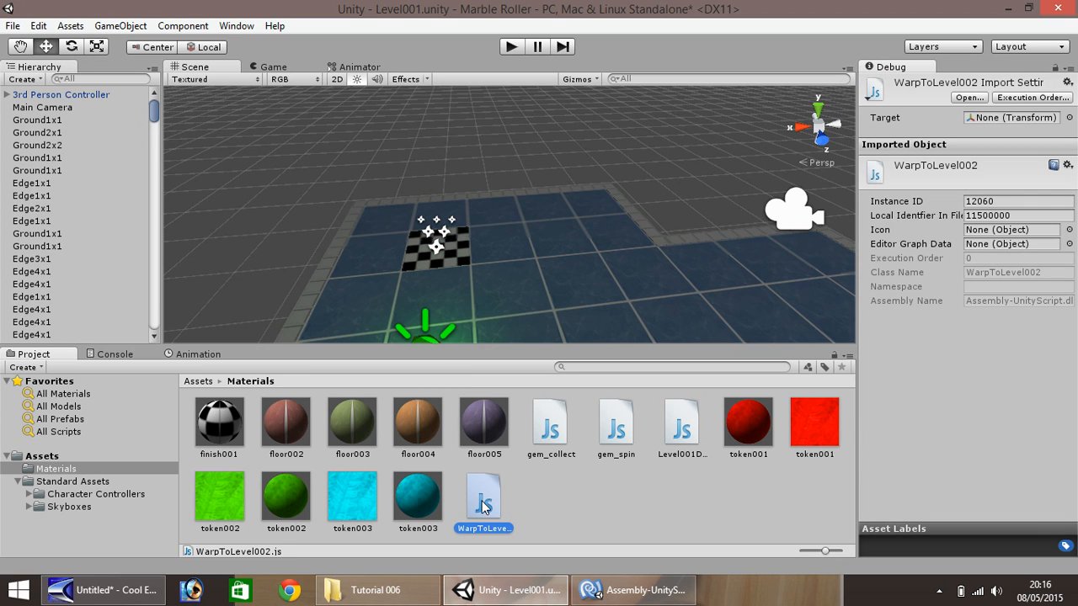
left_click_drag(487, 507, 70, 101)
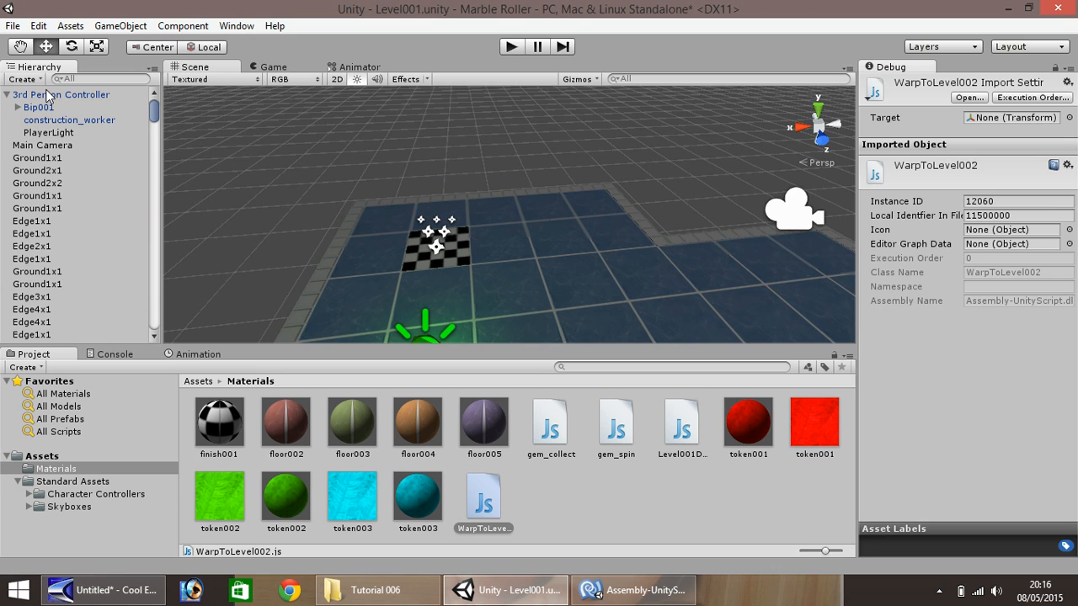
left_click(44, 96)
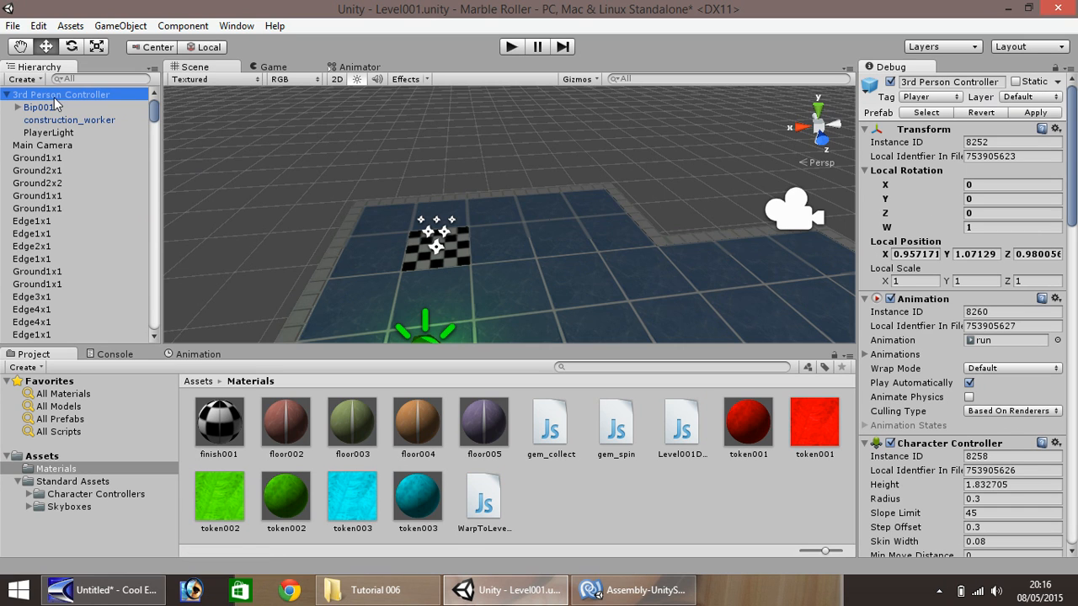
left_click_drag(1072, 173, 1072, 523)
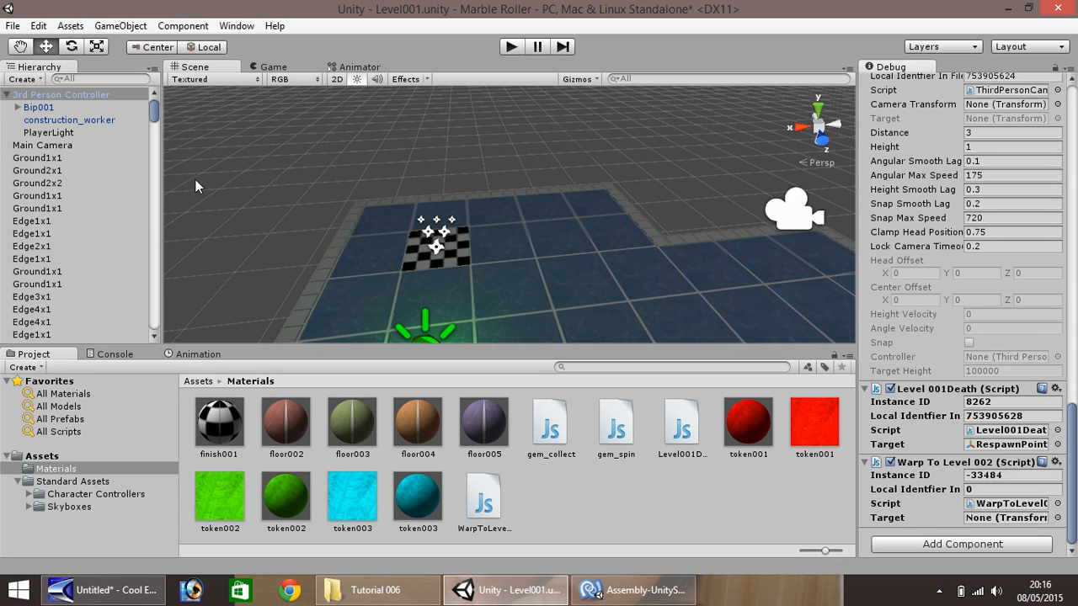
- Duplicate a front-edge Ground1x1 tile of the purple floor005 platform and move the copy one tile forward
scroll(333, 204, "down", 10)
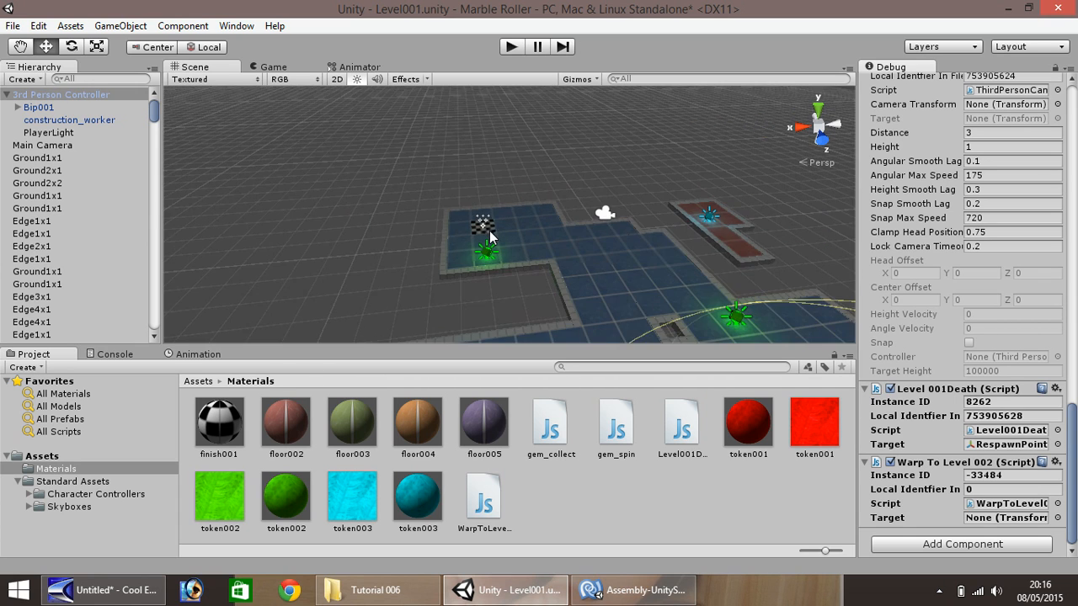
scroll(480, 227, "down", 2)
left_click(19, 47)
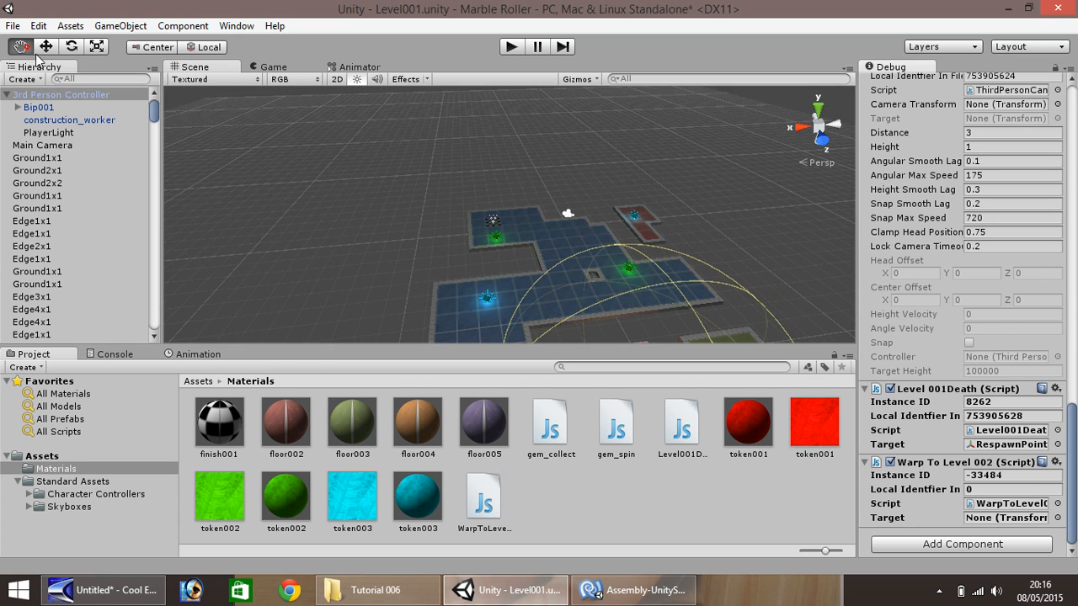
key("f")
key("w")
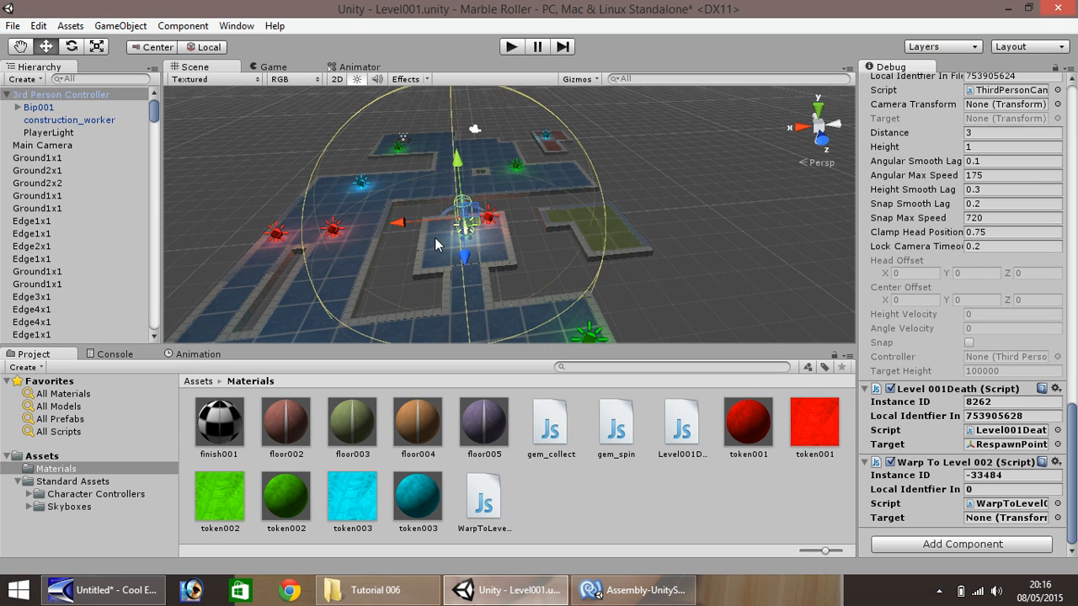
left_click(27, 48)
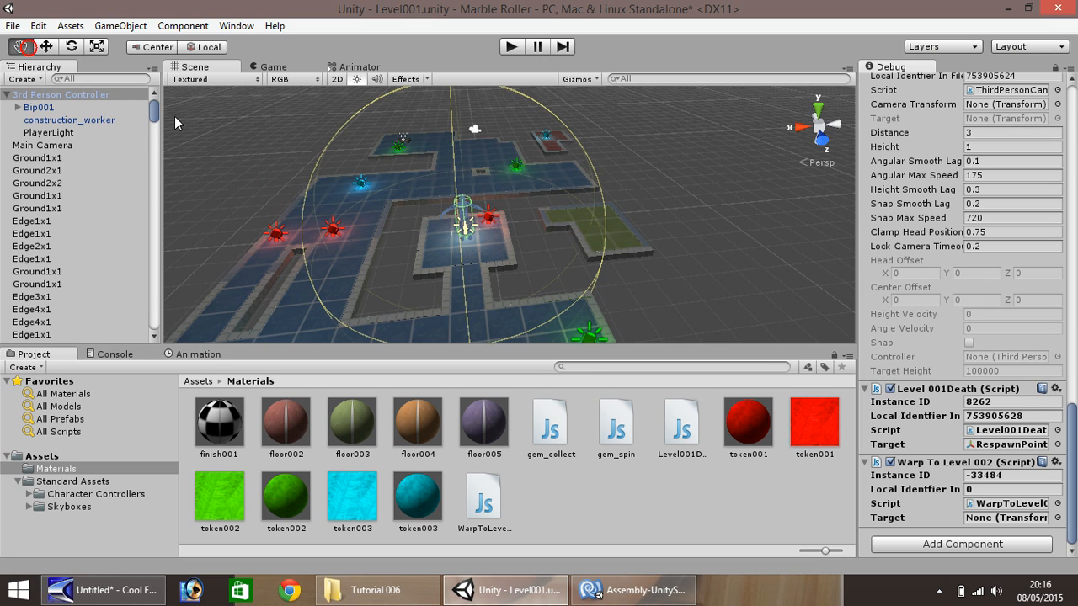
left_click_drag(232, 129, 390, 248)
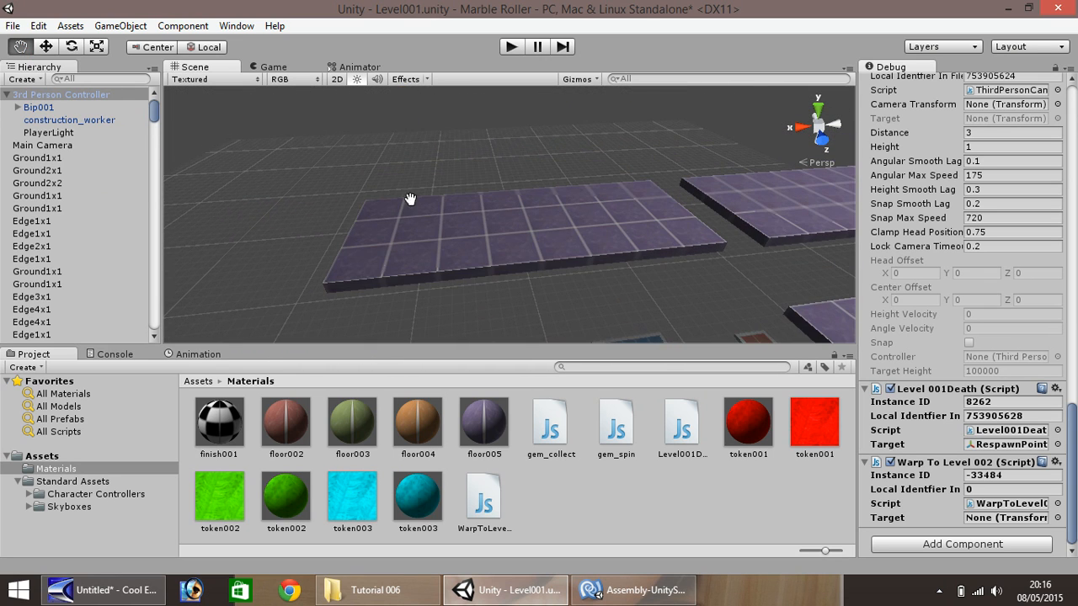
left_click(46, 48)
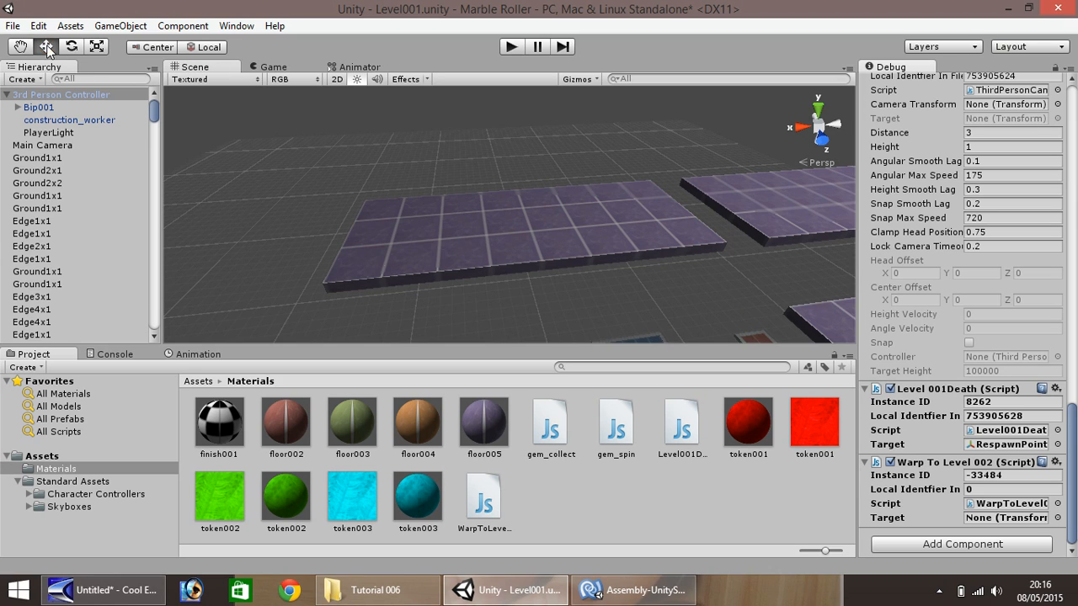
left_click(462, 257)
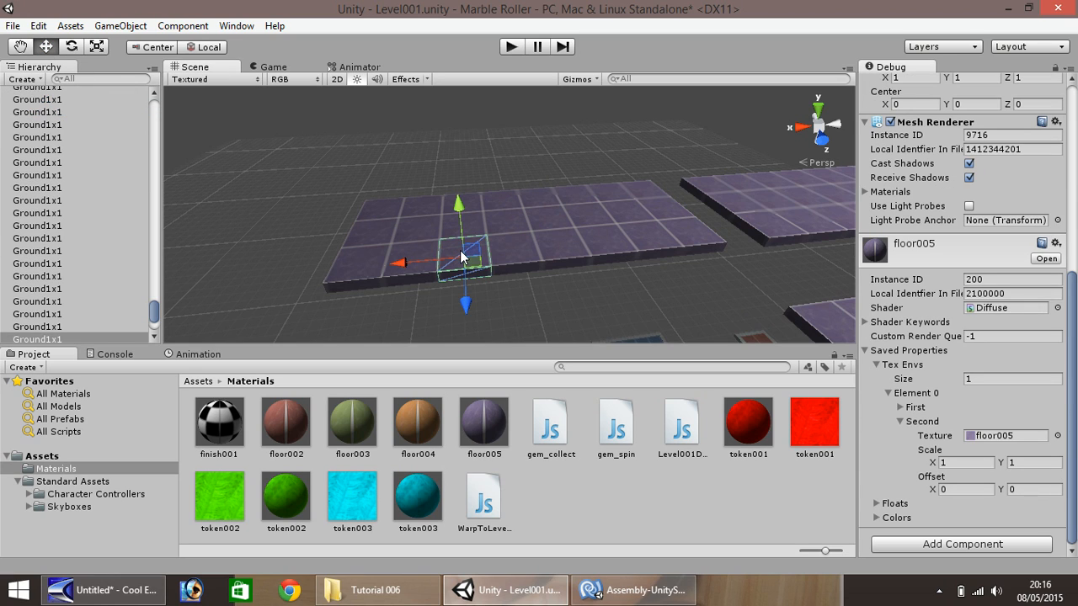
key("ctrl+d")
left_click_drag(466, 304, 468, 314)
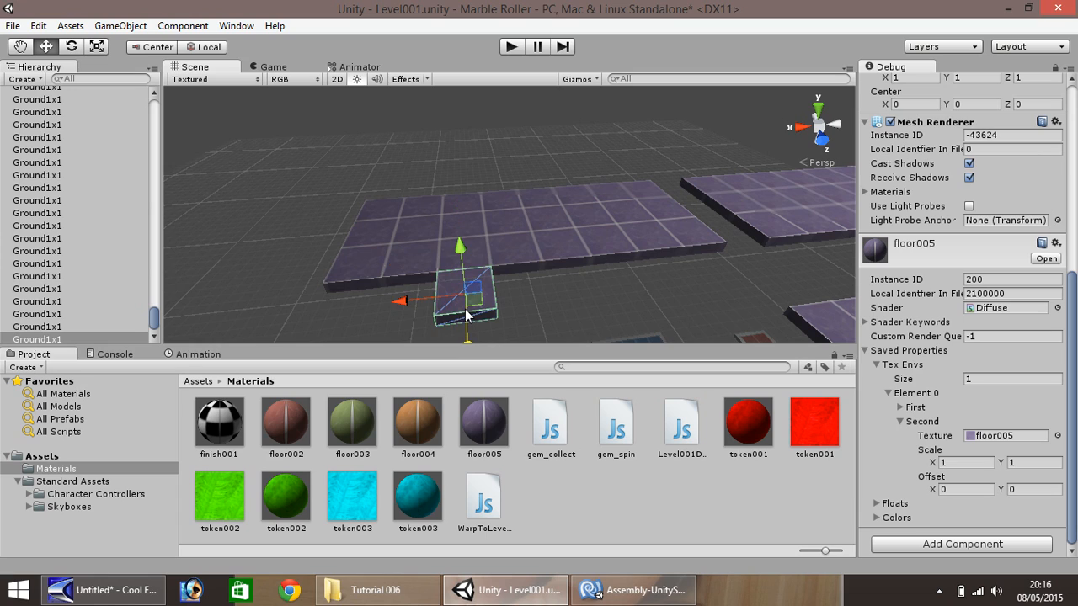
- Duplicate the new tile repeatedly along the X axis to form a front row reaching one tile past the platform's left edge
key("ctrl+d")
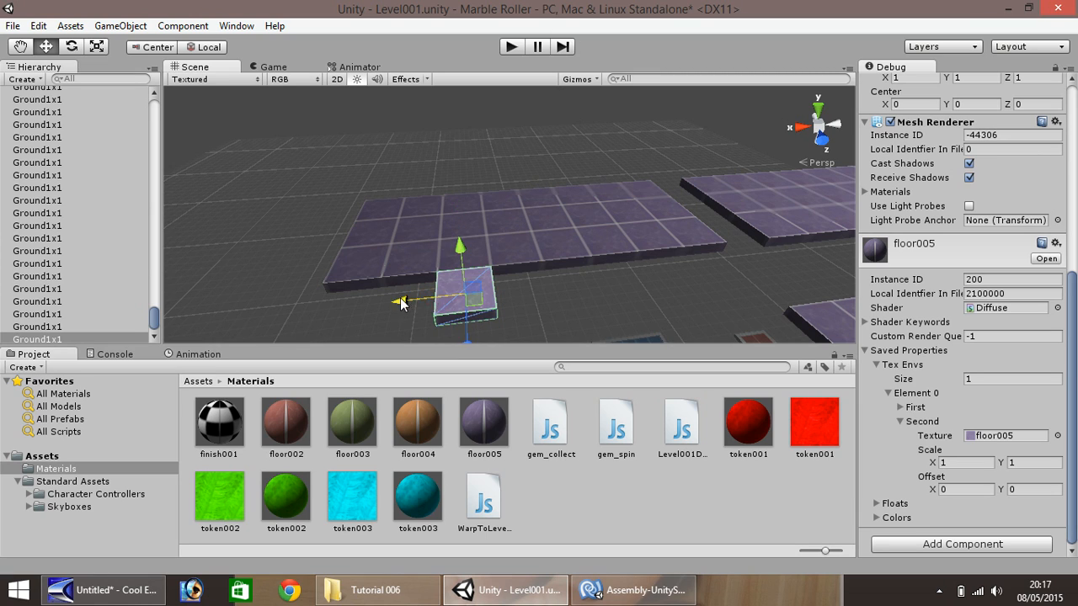
left_click_drag(405, 303, 263, 312)
key("ctrl+d")
key("ctrl+d")
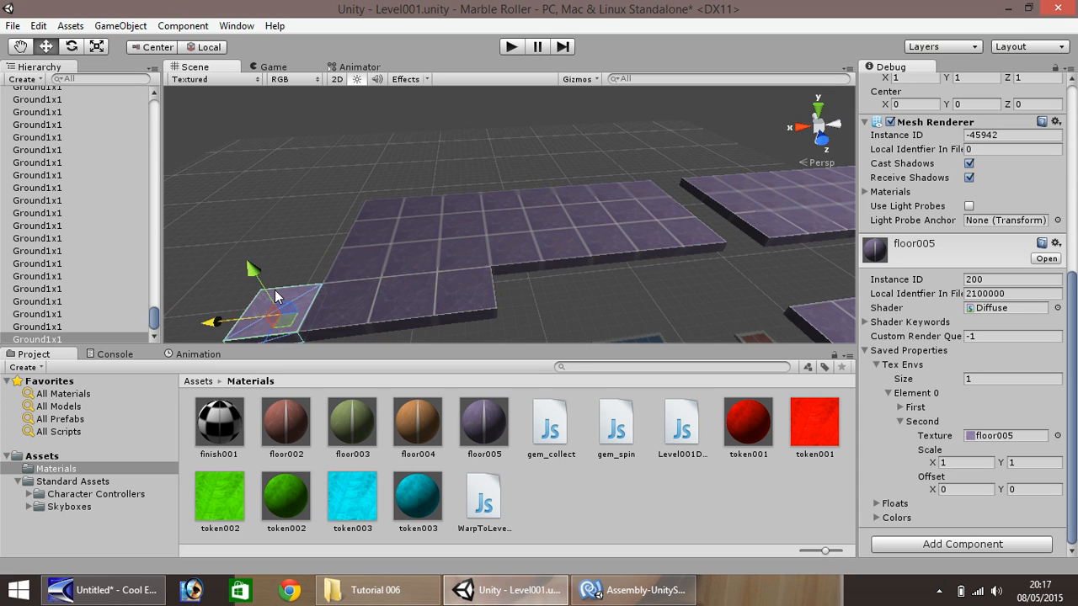
- Duplicate the row's end tile repeatedly along the Z axis to form a column of tiles along the platform's left side
scroll(282, 310, "down", 4)
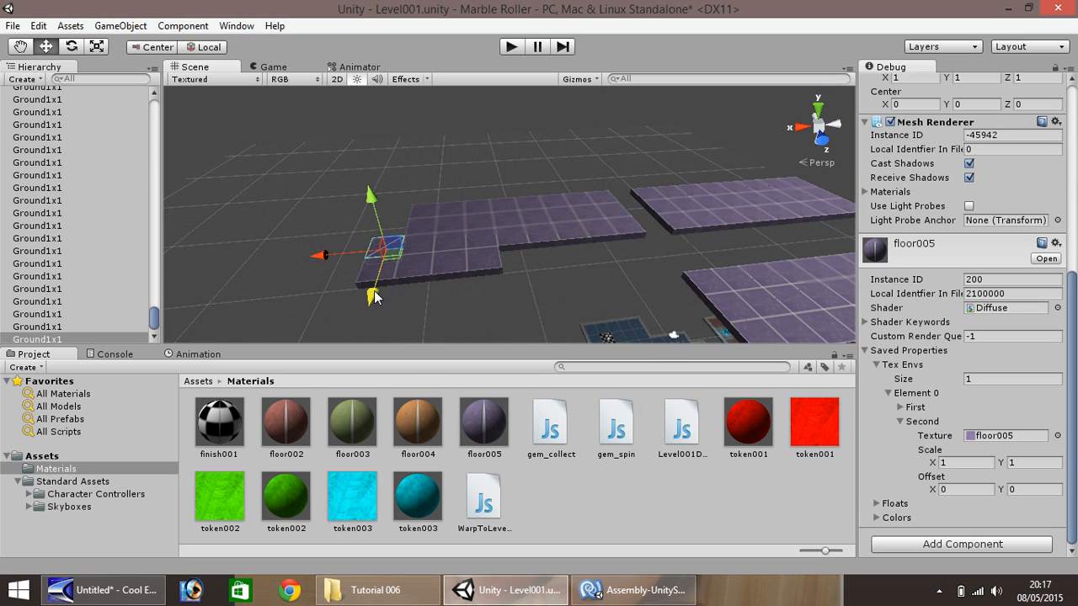
left_click_drag(375, 296, 387, 249)
key("ctrl+d")
key("ctrl+d")
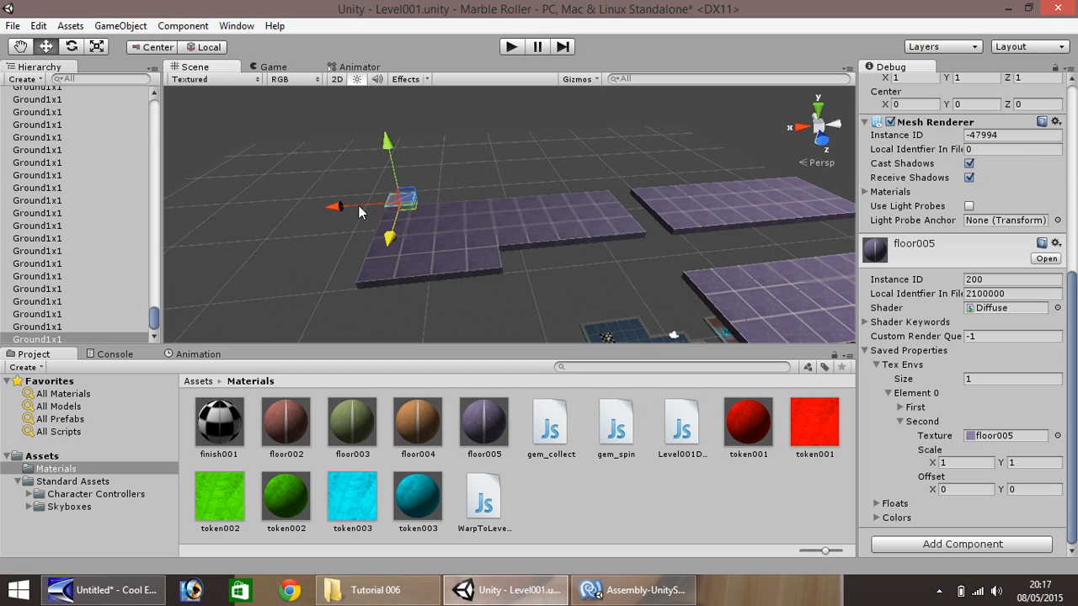
- Duplicate the left column's end tile repeatedly along the X axis to fill the platform's back row
left_click_drag(359, 205, 403, 210)
key("ctrl+d")
key("ctrl+d")
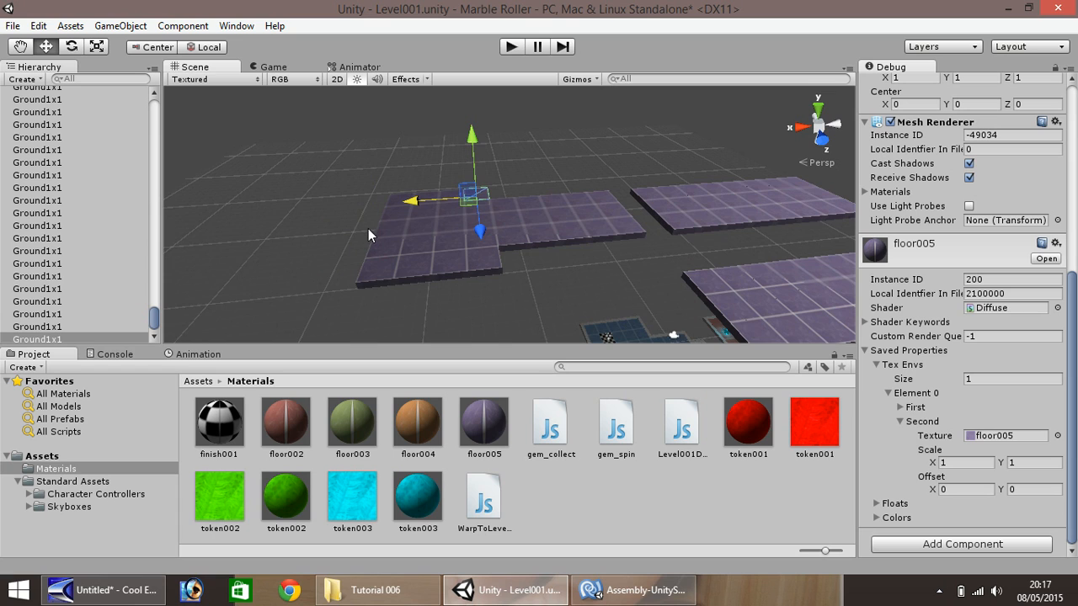
- Duplicate Ground1x1 tiles one step outward and along the Z axis to add another full column on the platform's left side
scroll(368, 228, "up", 4)
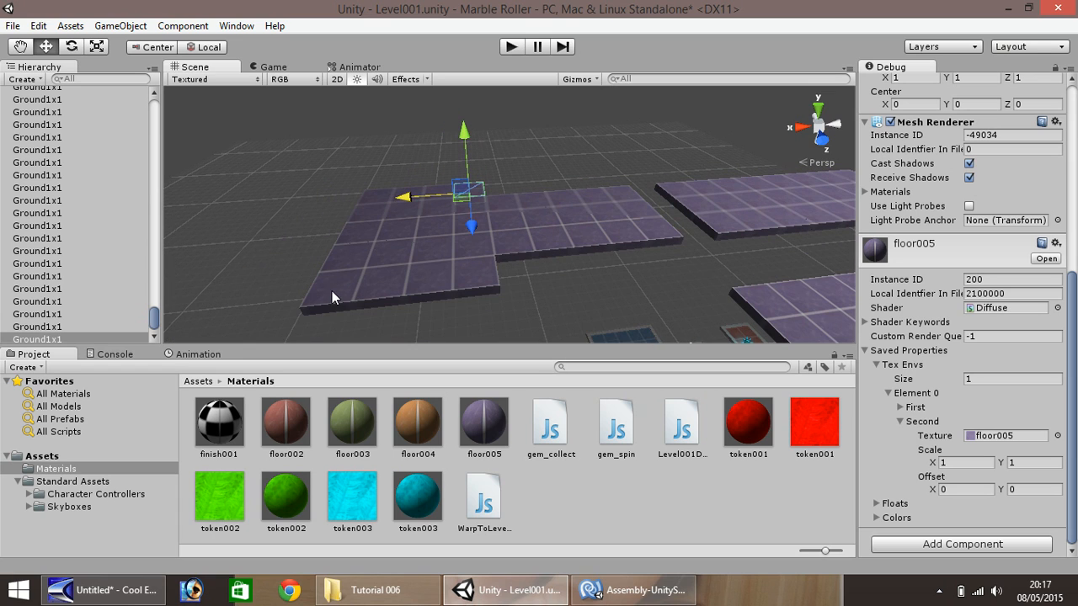
left_click_drag(373, 167, 283, 285)
left_click(375, 205)
key("ctrl+d")
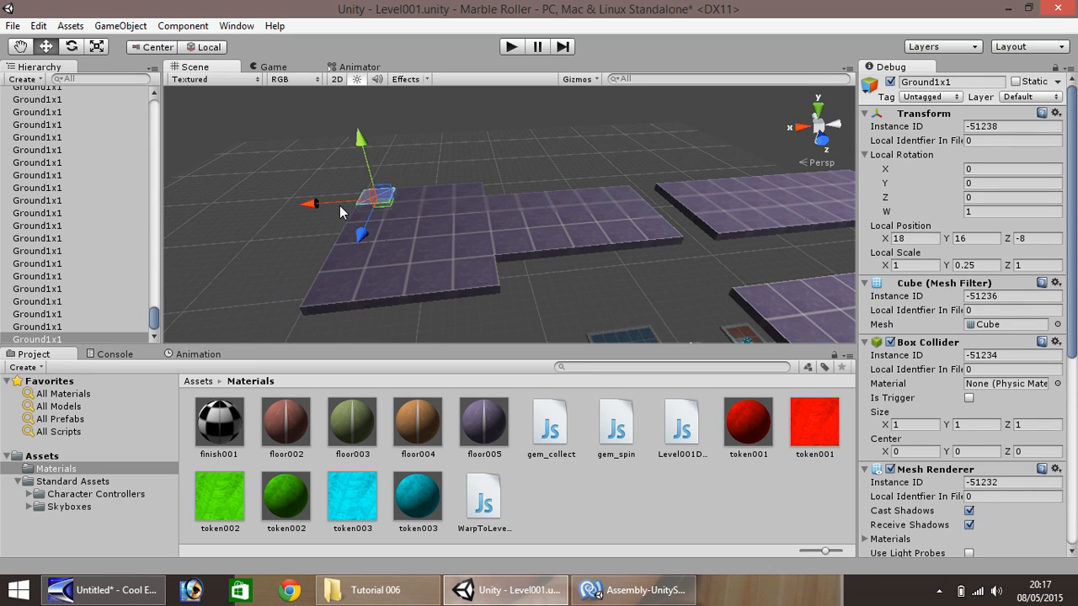
left_click_drag(343, 210, 274, 316)
key("ctrl+d")
key("ctrl+d")
- Examine the Target setting of the Warp To Level 002 script on the 3rd Person Controller
left_click(408, 234)
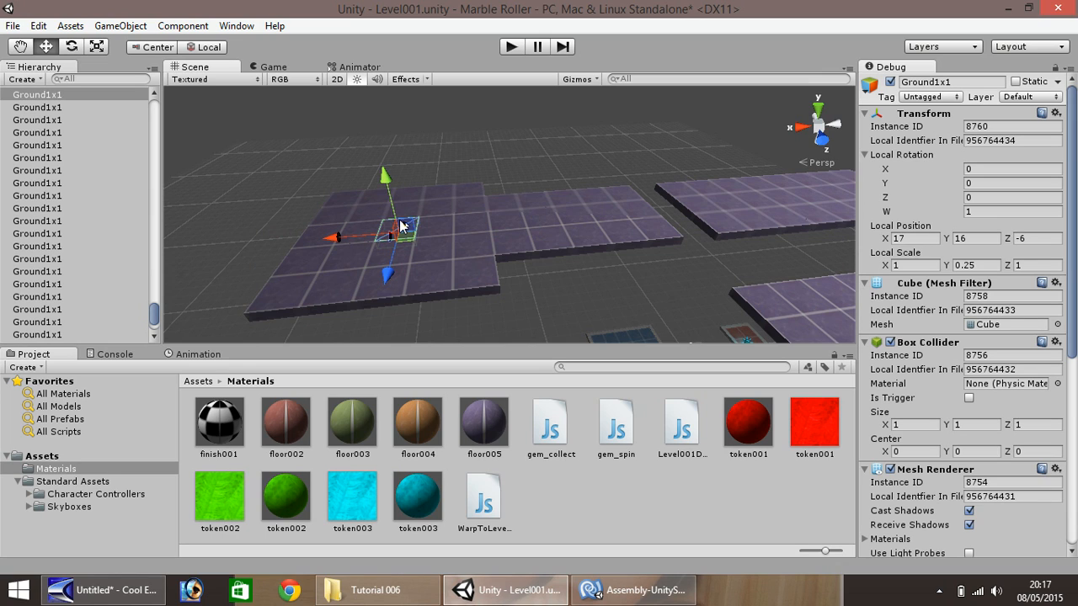
left_click_drag(159, 315, 166, 103)
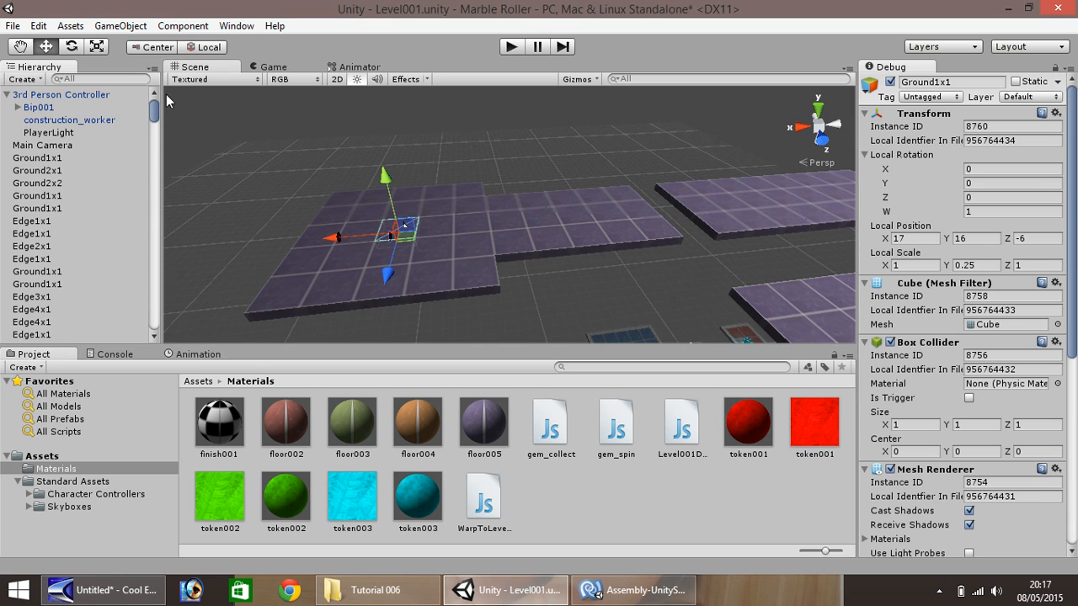
left_click(68, 100)
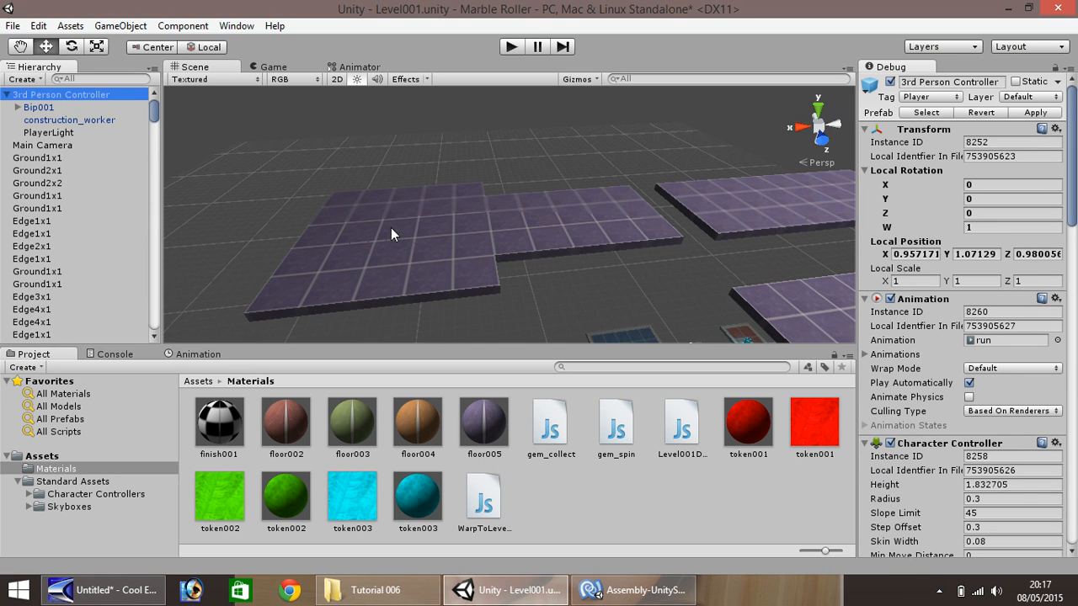
scroll(1075, 173, "down", 2)
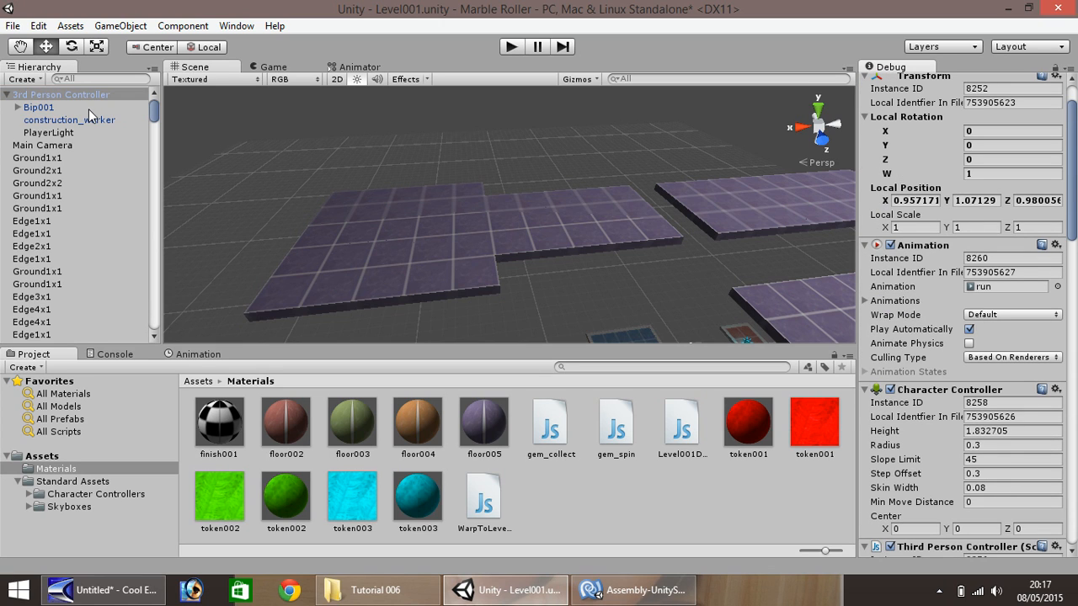
mouse_move(1070, 174)
left_mouse_down()
mouse_move(1063, 480)
mouse_move(1044, 531)
left_mouse_up()
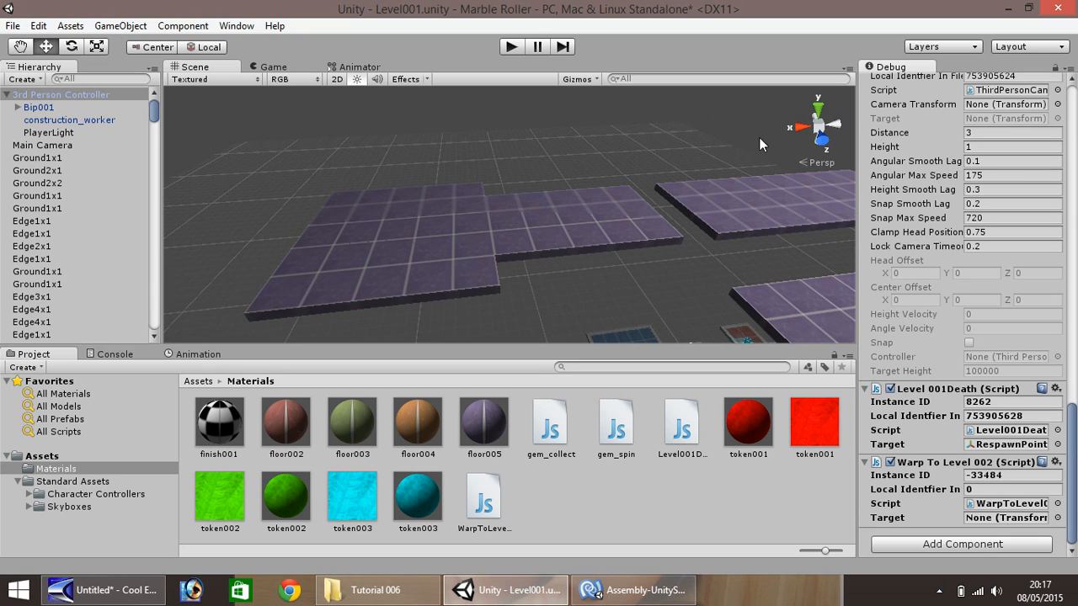
- Create an empty game object and rename it Level002Start
left_click(123, 28)
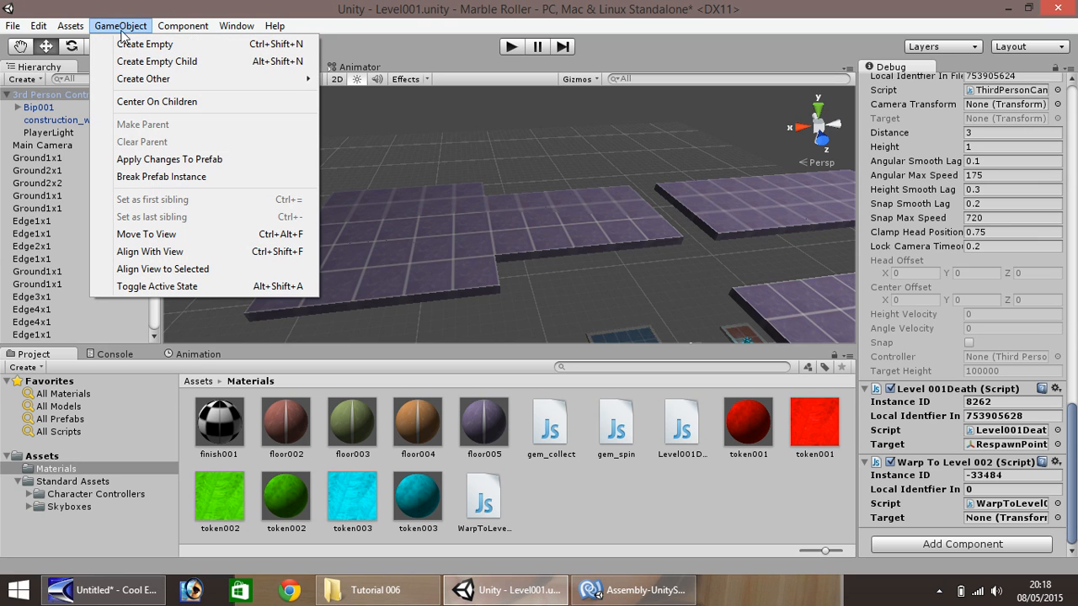
left_click(131, 44)
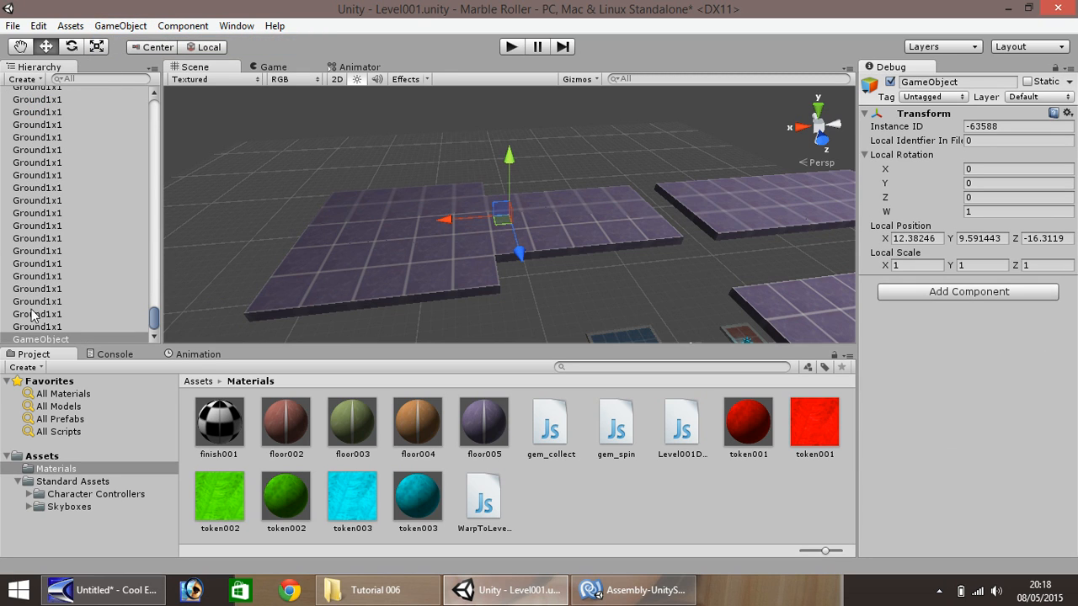
right_click(46, 340)
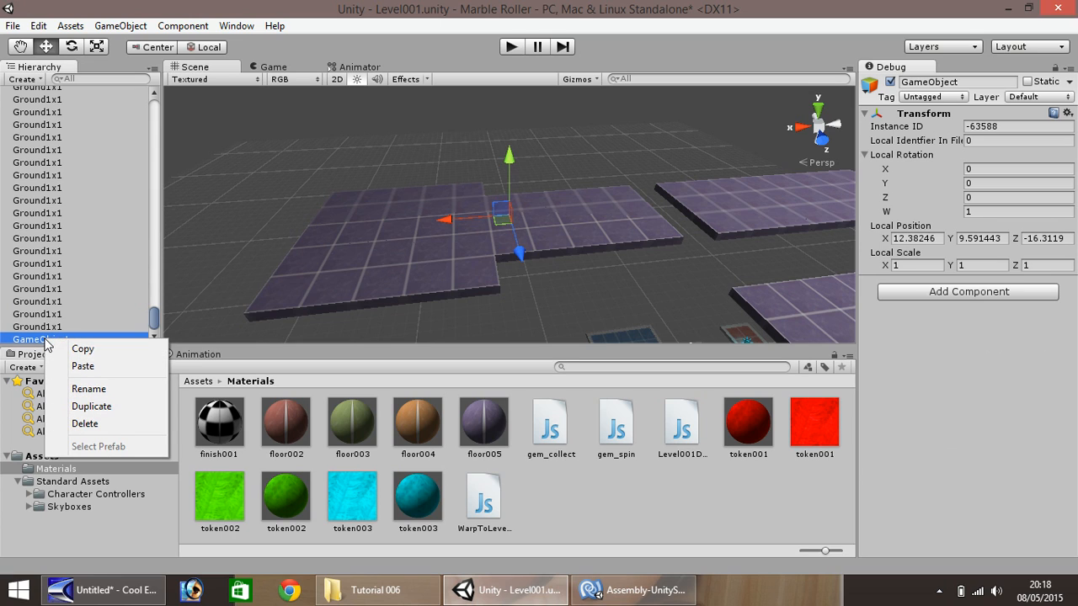
left_click(89, 389)
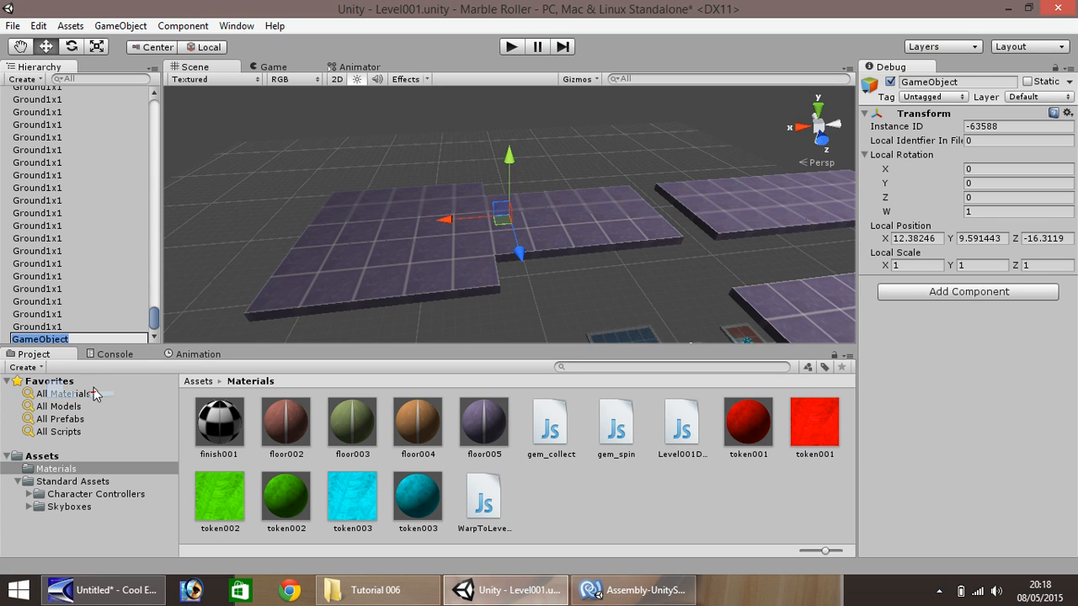
type("Level002Start")
key("Return")
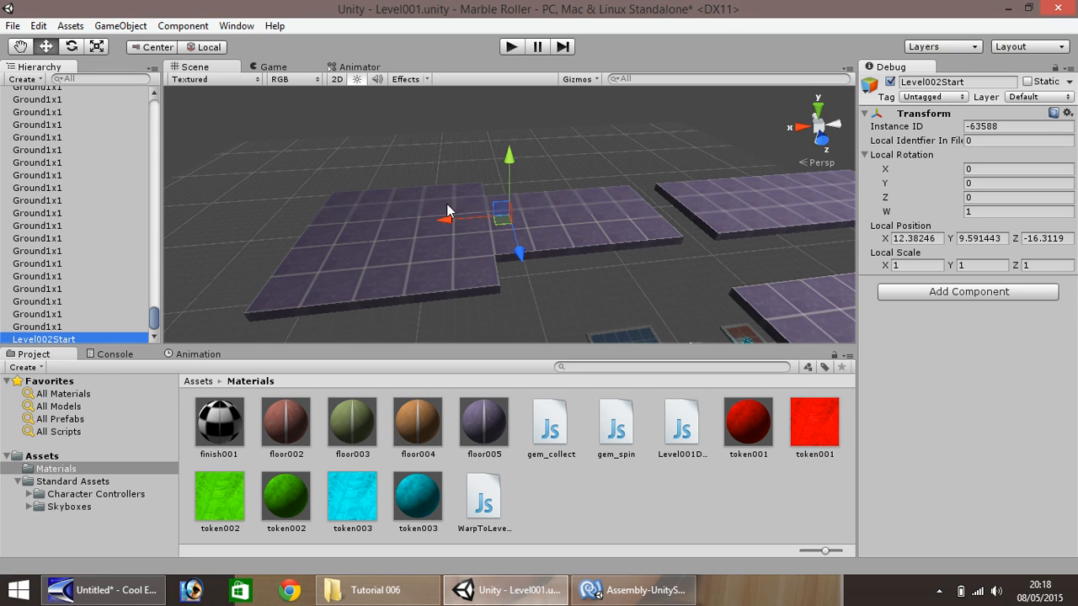
- Move Level002Start roughly over the enlarged purple platform, to about X 19.86 and Z -7.30
left_click_drag(447, 221, 348, 237)
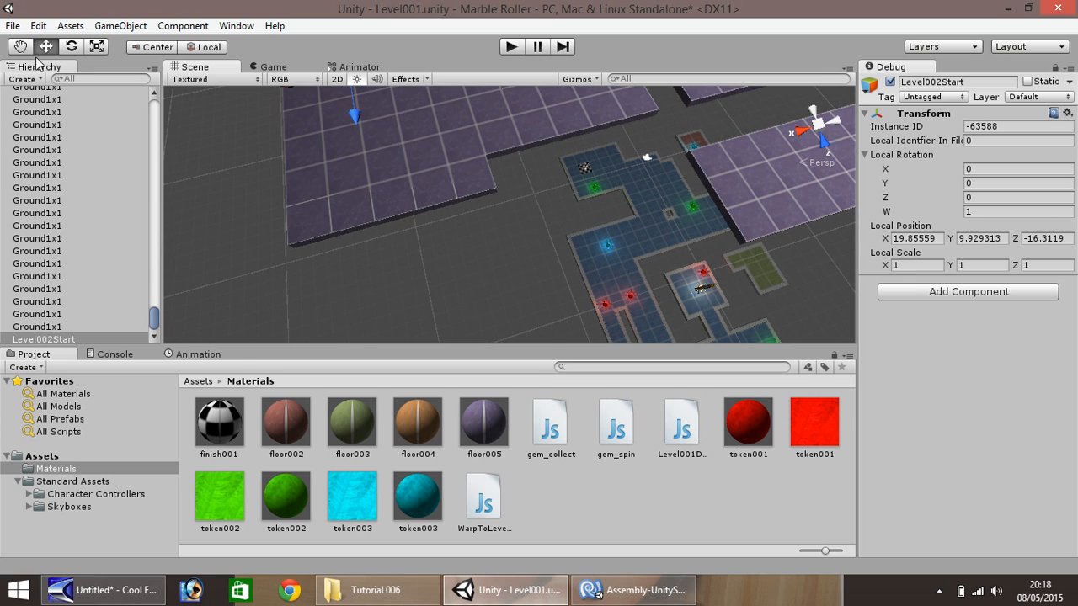
left_click(22, 48)
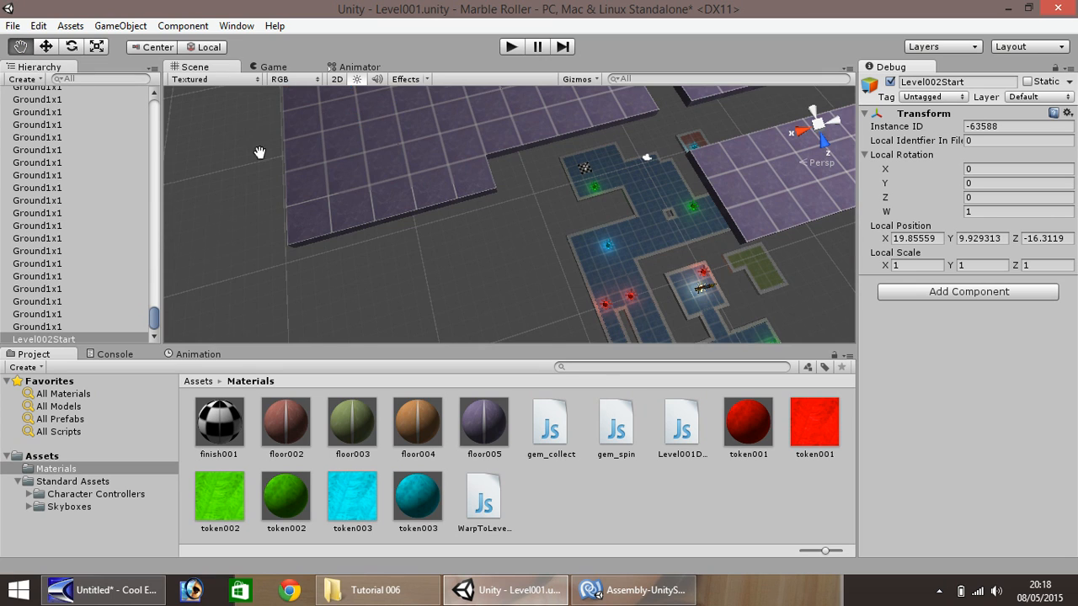
left_click_drag(259, 152, 273, 224)
left_click(64, 337)
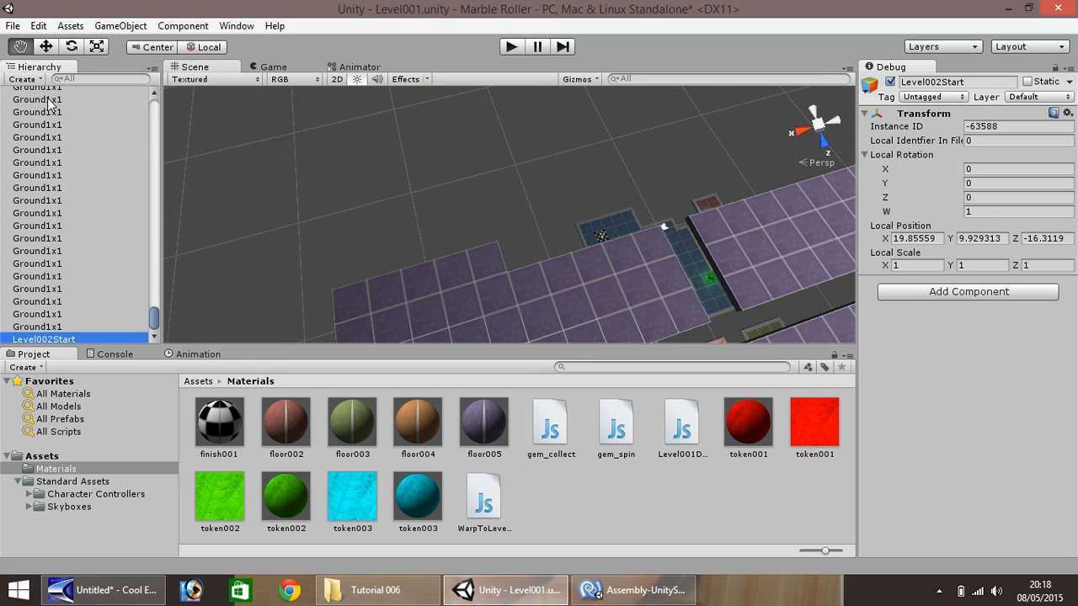
left_click(46, 47)
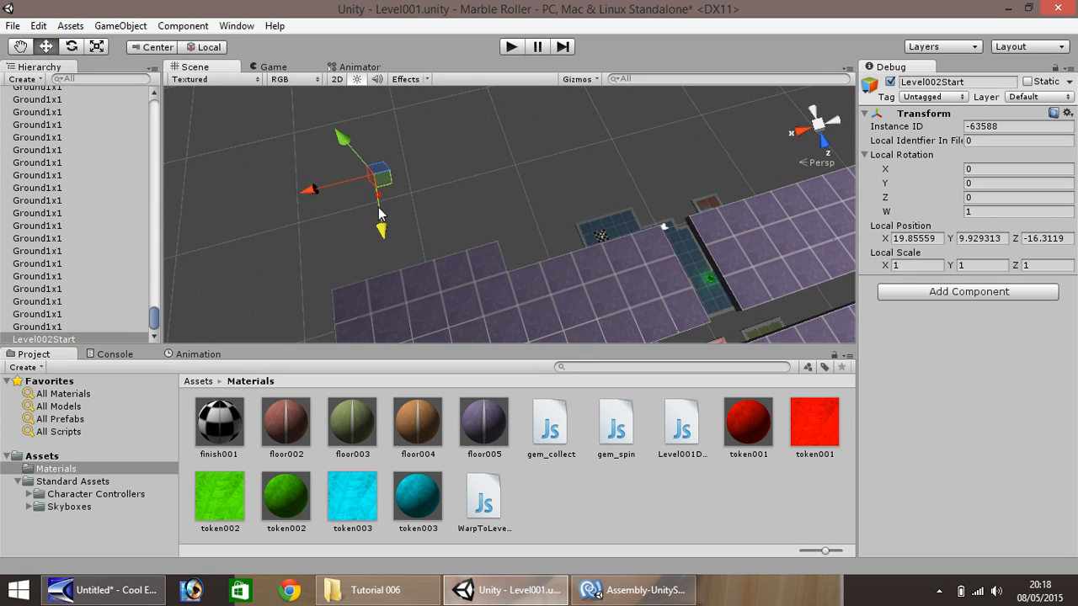
left_click_drag(379, 195, 401, 331)
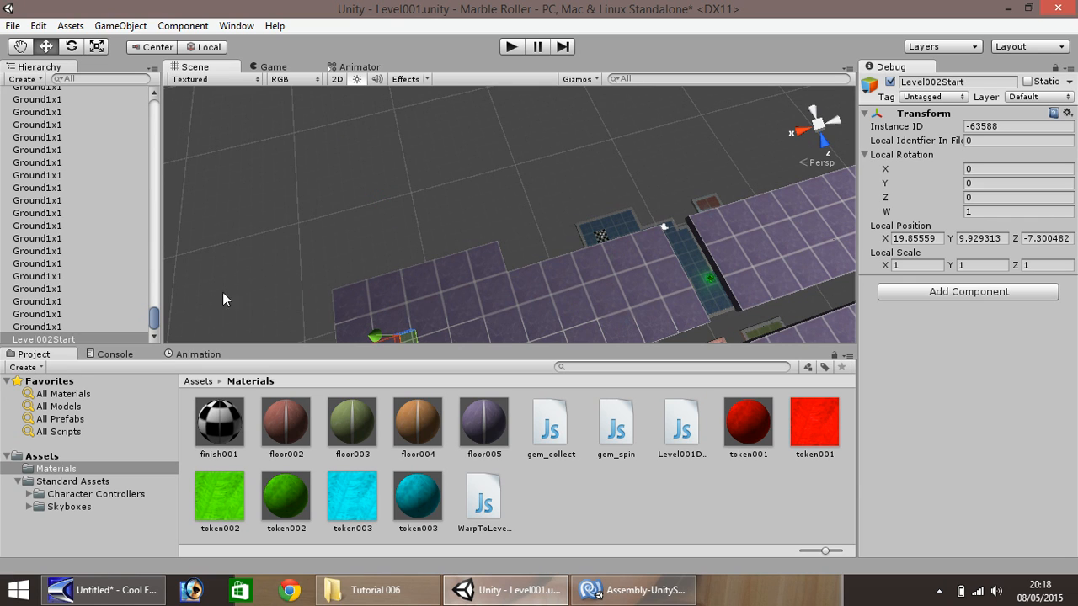
- Locate the enlarged platform's centre Ground1x1 tile and make Level002Start a child of it
left_click_drag(154, 321, 154, 333)
scroll(374, 286, "down", 3)
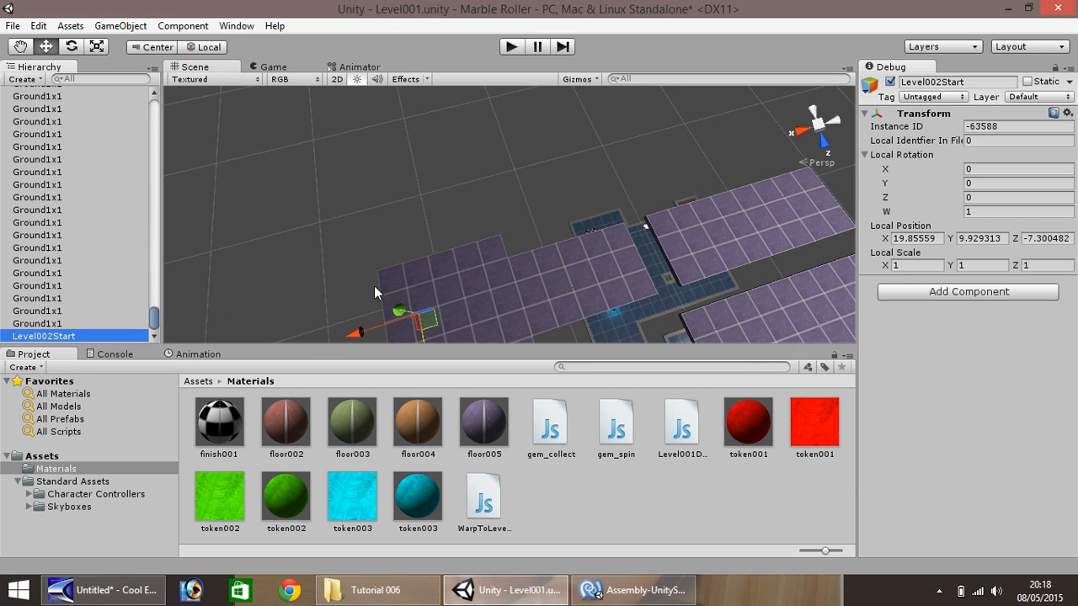
scroll(374, 285, "up", 2)
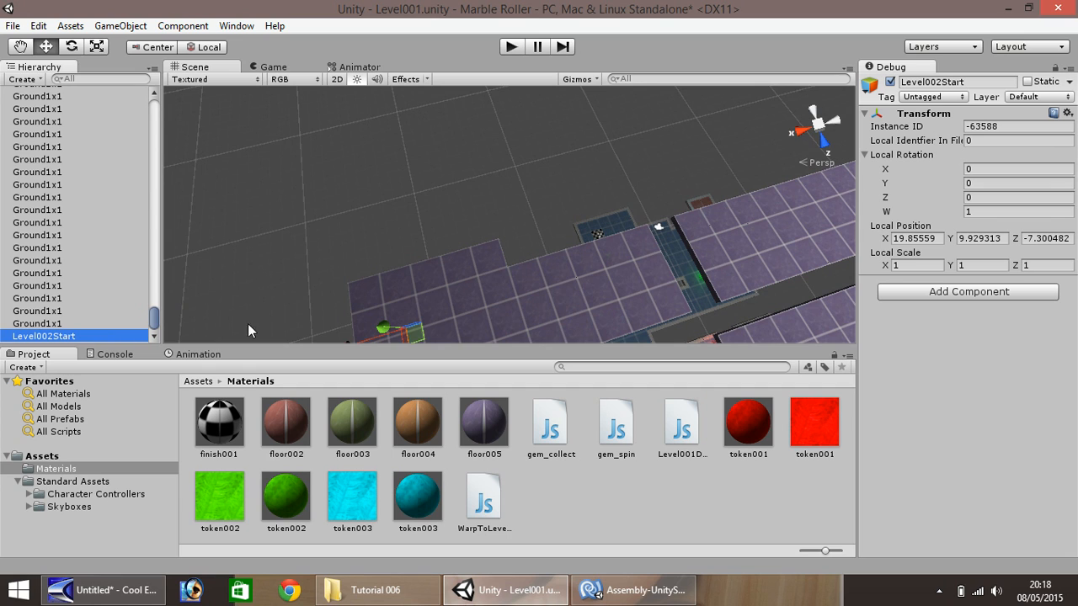
left_click(19, 46)
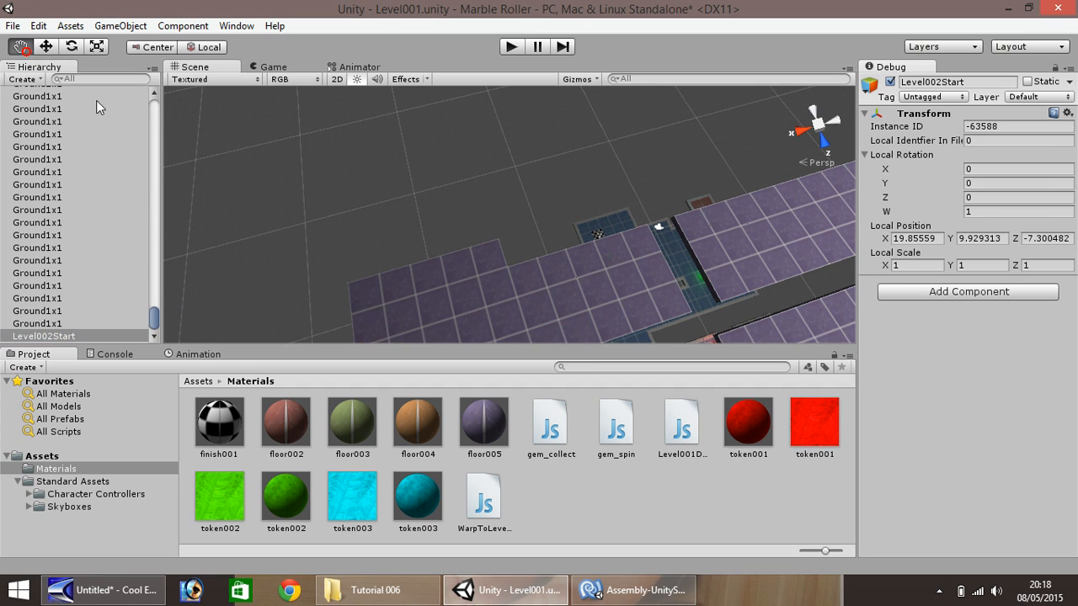
left_click_drag(264, 247, 218, 183)
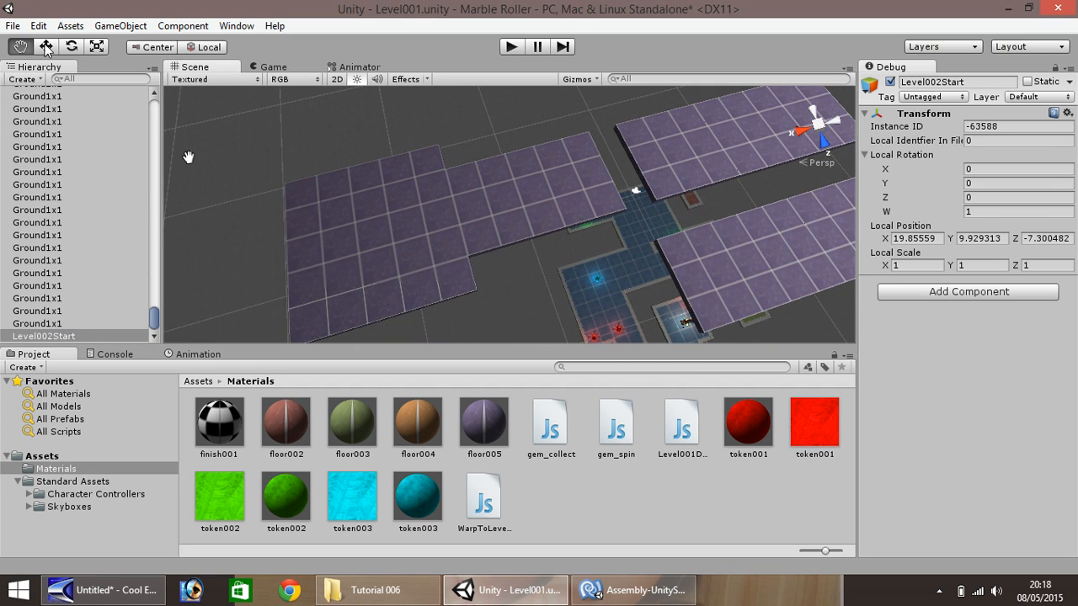
key("w")
left_click(376, 236)
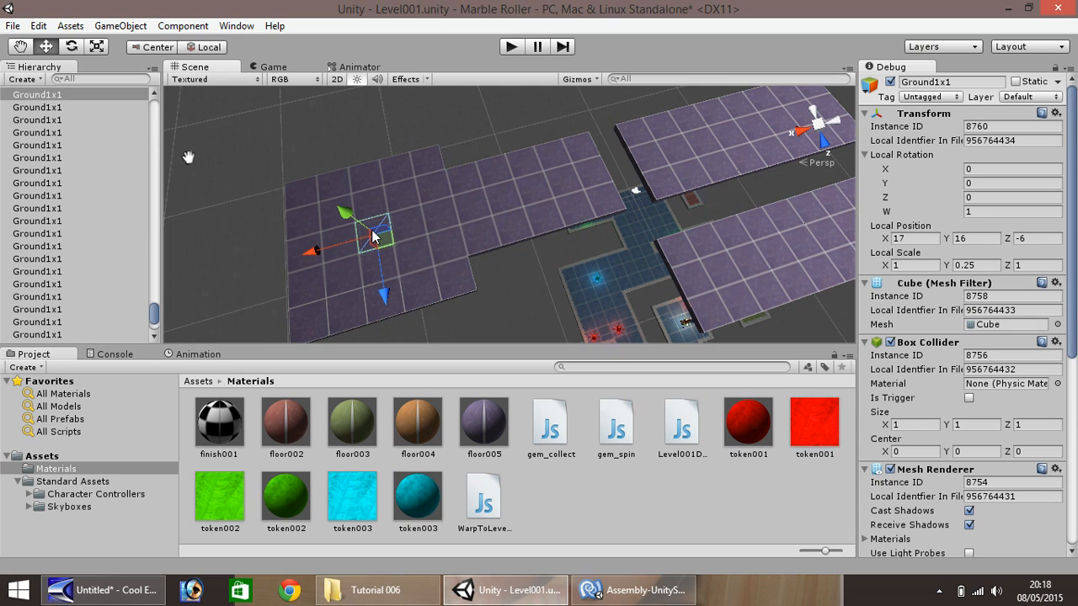
scroll(156, 322, "down", 1)
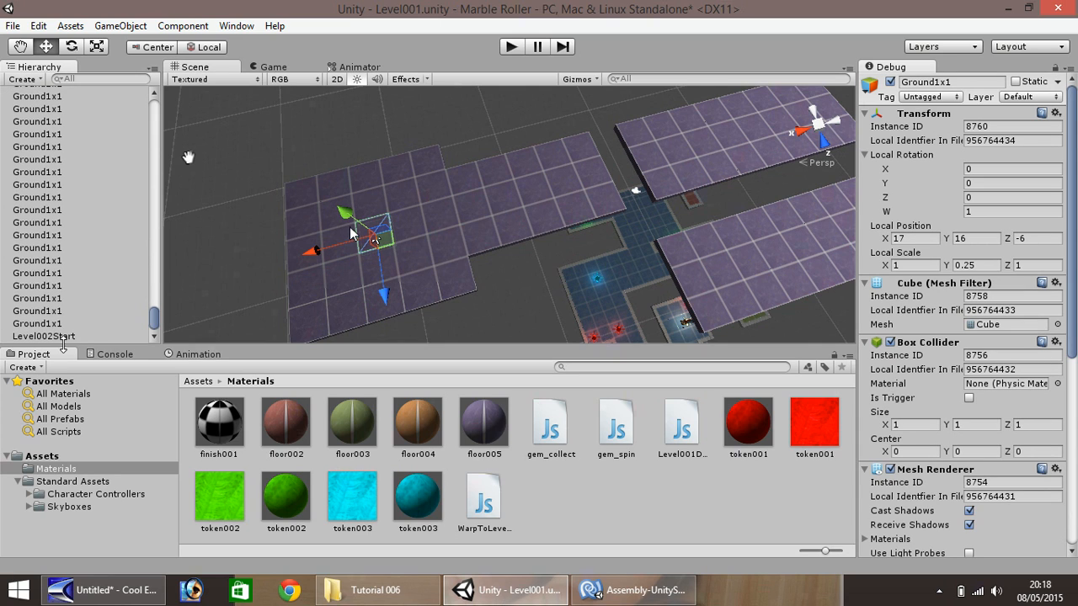
left_click_drag(47, 341, 53, 149)
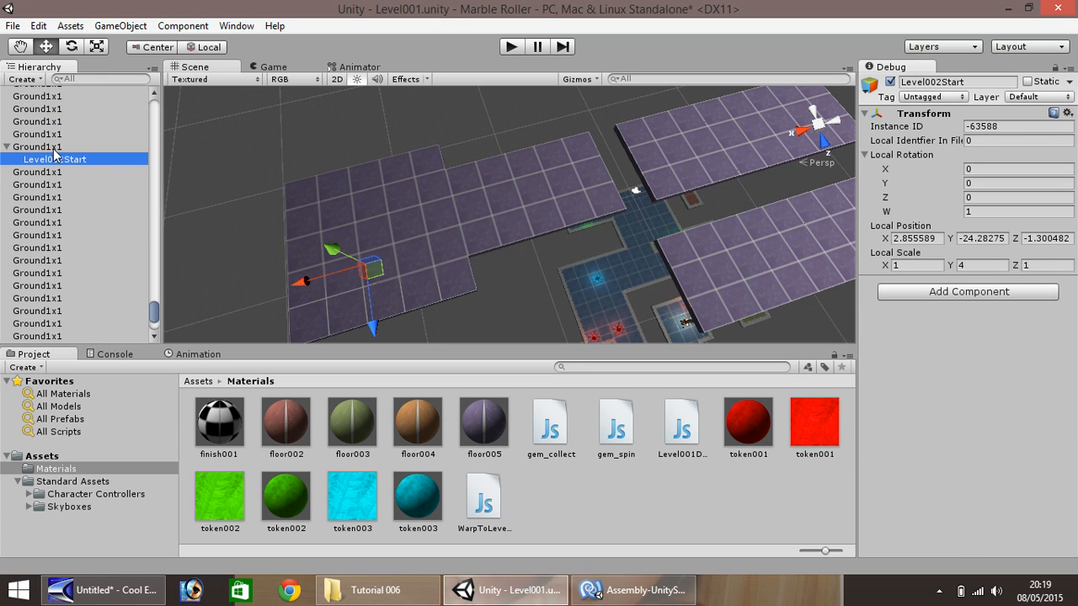
- Set the local position of Level002Start to X 0, Y 0, Z 0
left_click(910, 237)
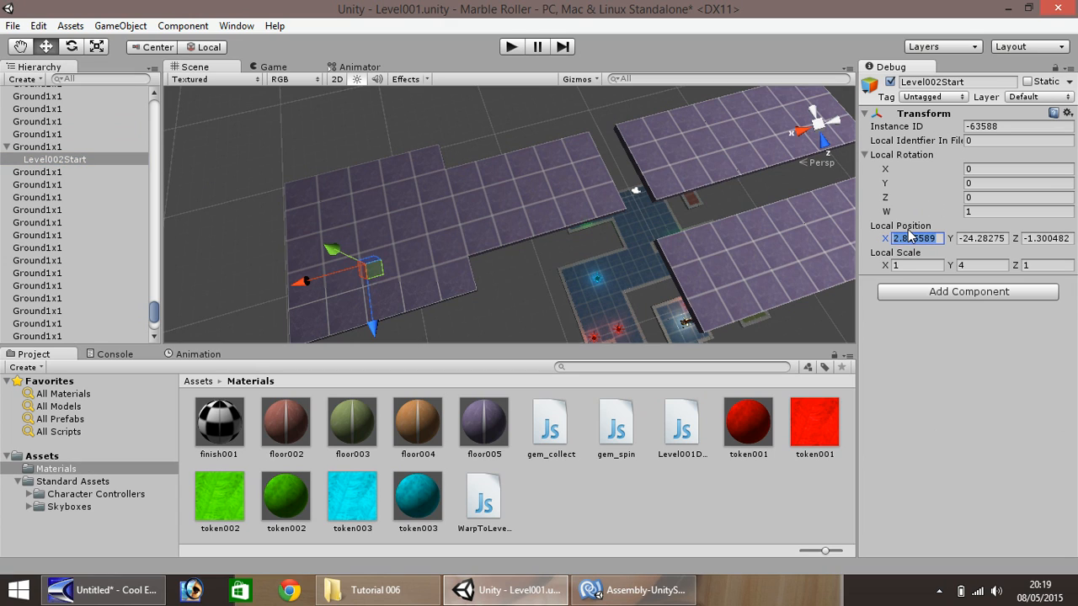
type("0")
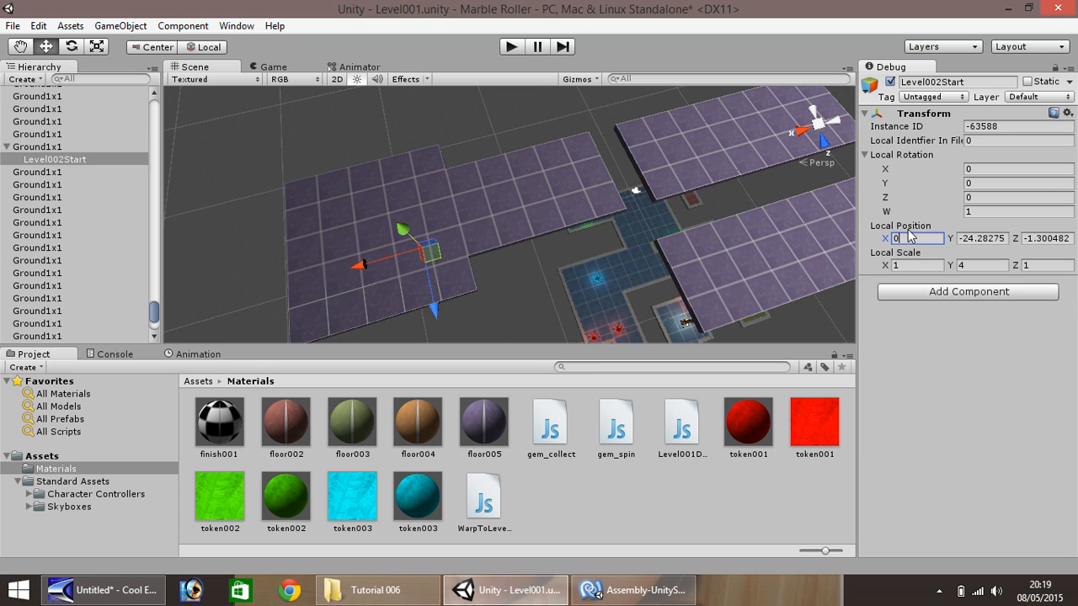
key("Tab")
type("0")
key("Tab")
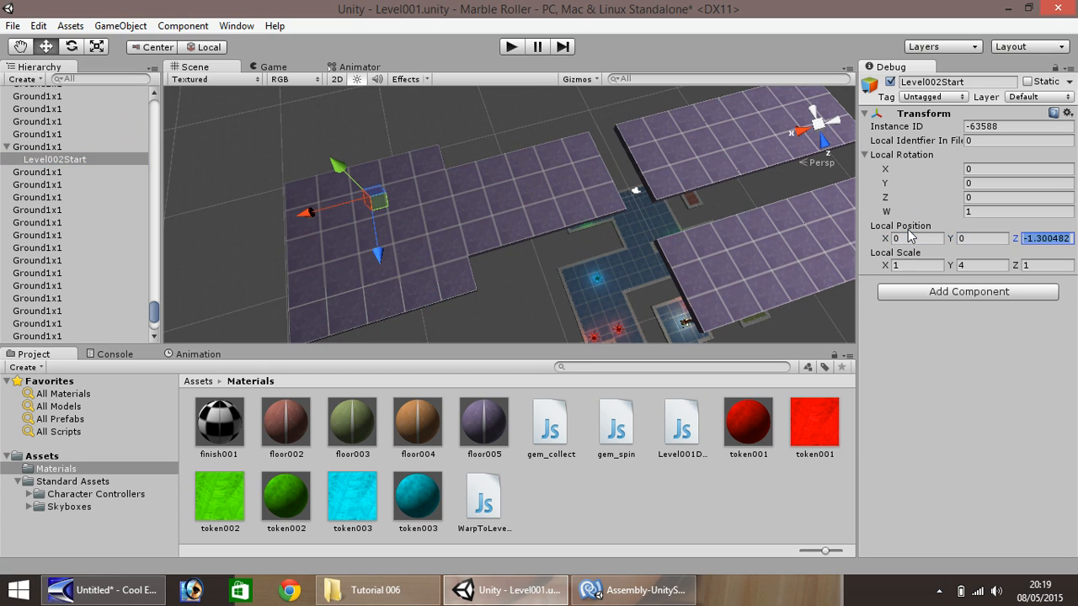
type("0")
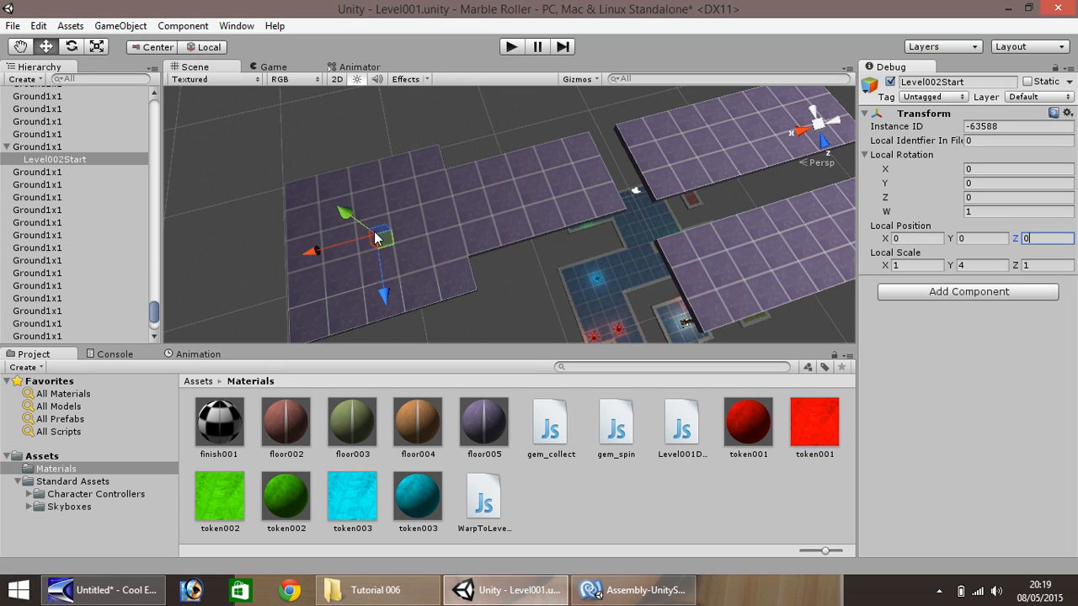
- Raise Level002Start above the centre tile to a local Y of about 3.69 and unparent it from that Ground1x1 tile
left_click_drag(358, 221, 345, 217)
left_click(21, 47)
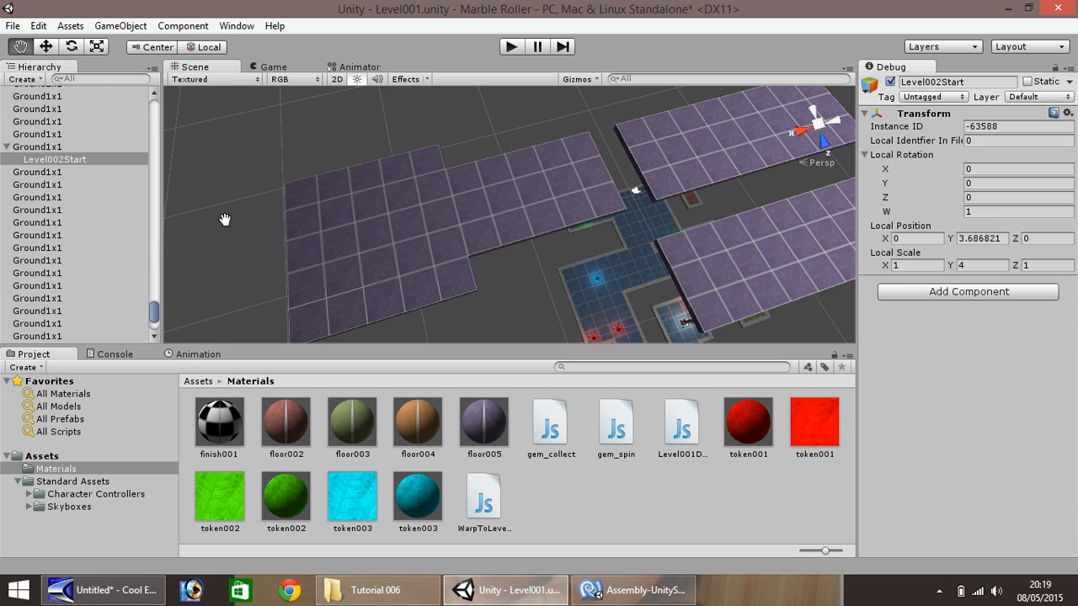
left_click_drag(226, 224, 229, 193)
key("f")
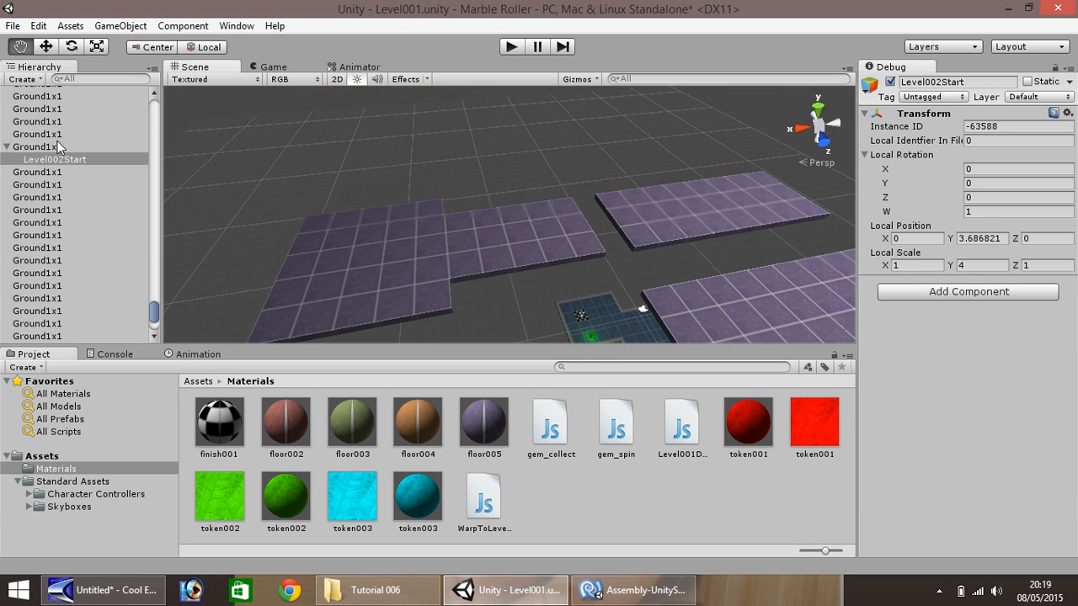
left_click(50, 48)
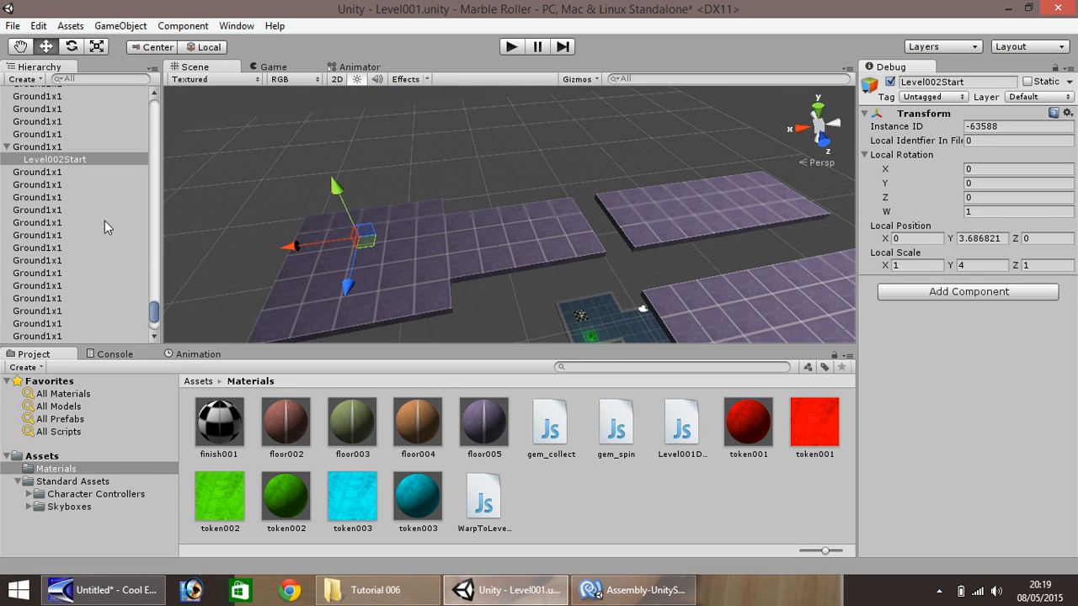
left_click_drag(57, 160, 27, 344)
left_click_drag(155, 320, 158, 333)
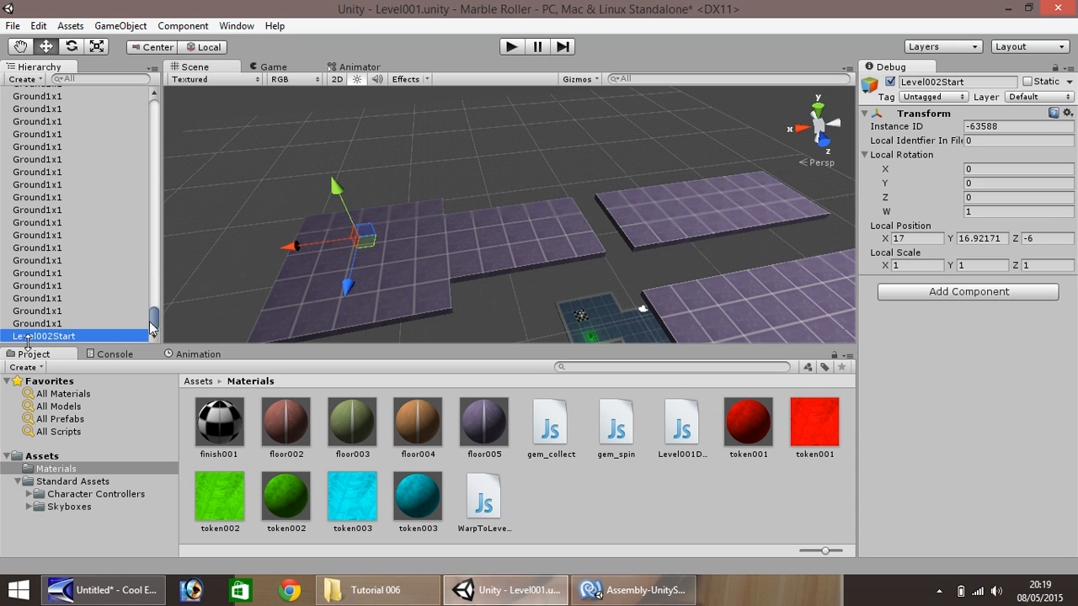
- Assign Level002Start as the Target of the Warp To Level 002 script on the 3rd Person Controller
left_click_drag(154, 324, 157, 105)
left_click(82, 96)
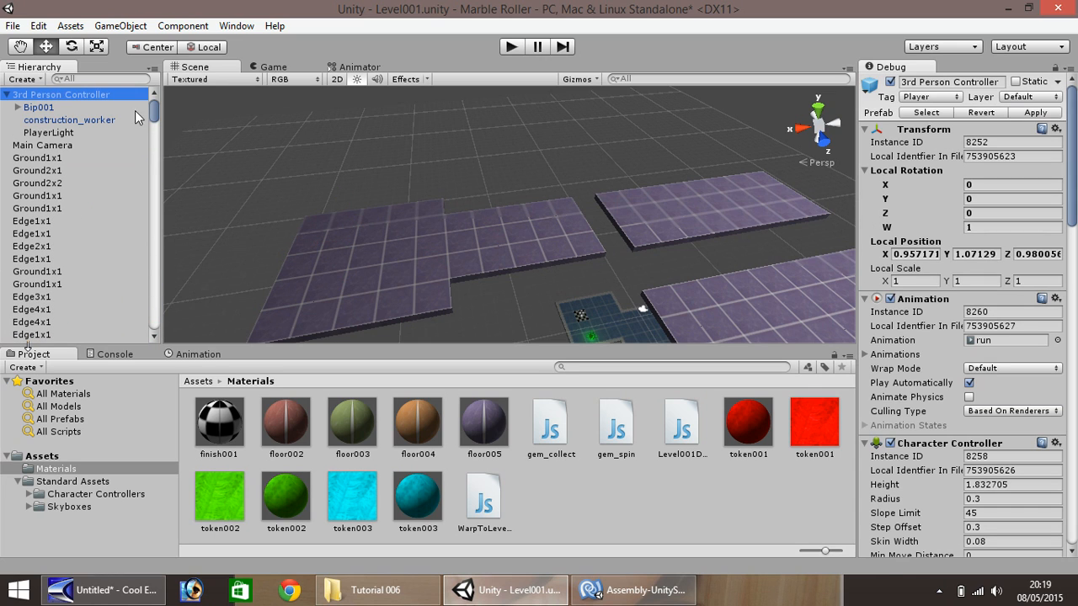
left_click_drag(1075, 146, 1076, 501)
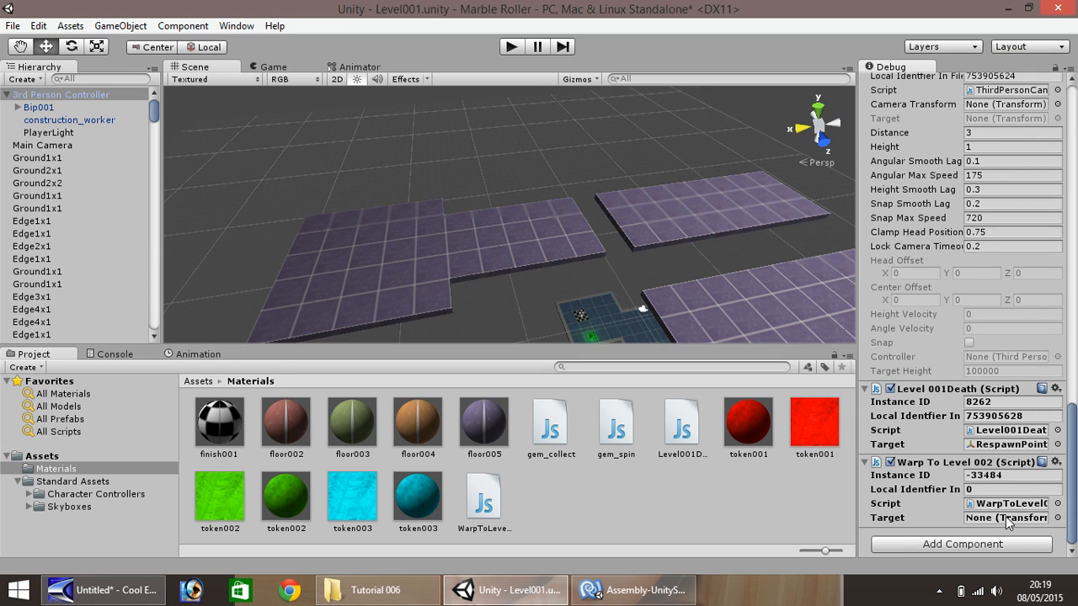
left_click_drag(158, 110, 150, 334)
left_click_drag(25, 337, 995, 525)
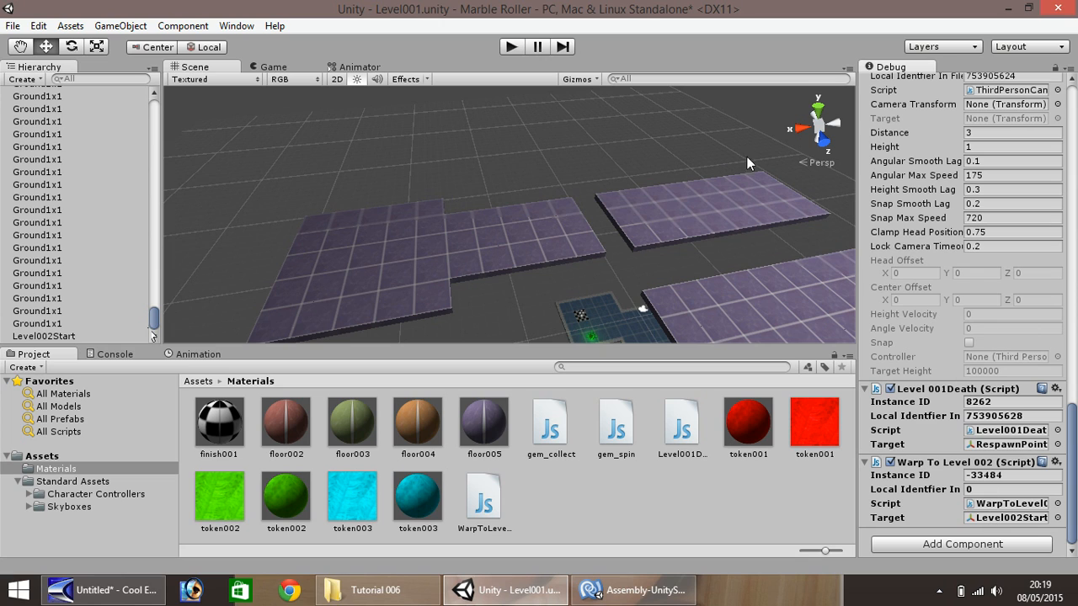
- Play the scene and run the character across level 001 onto the checkered finish tile to test the warp
left_click(510, 47)
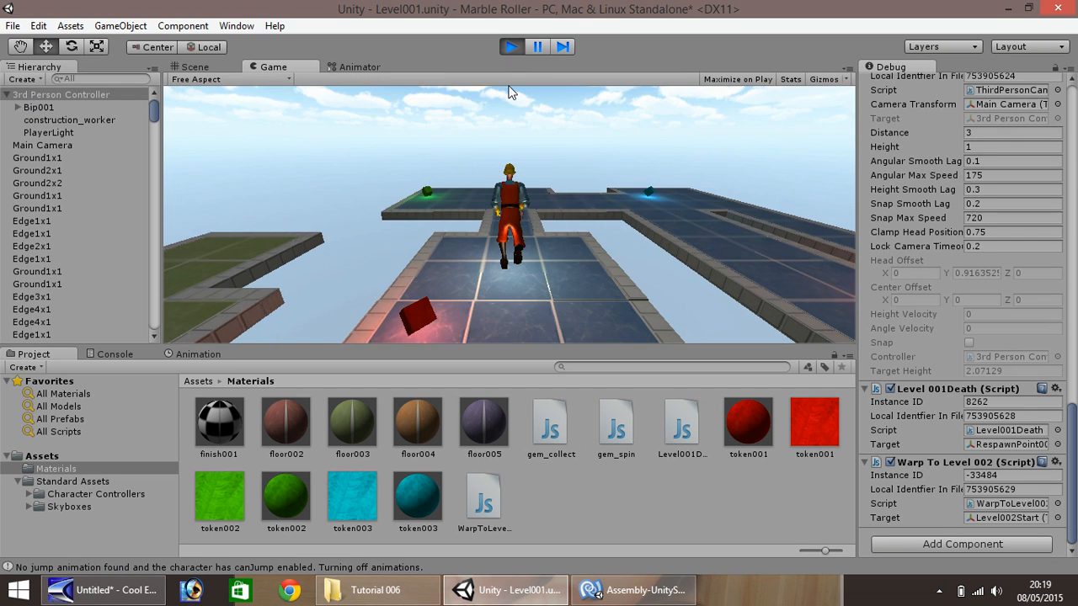
key("Right")
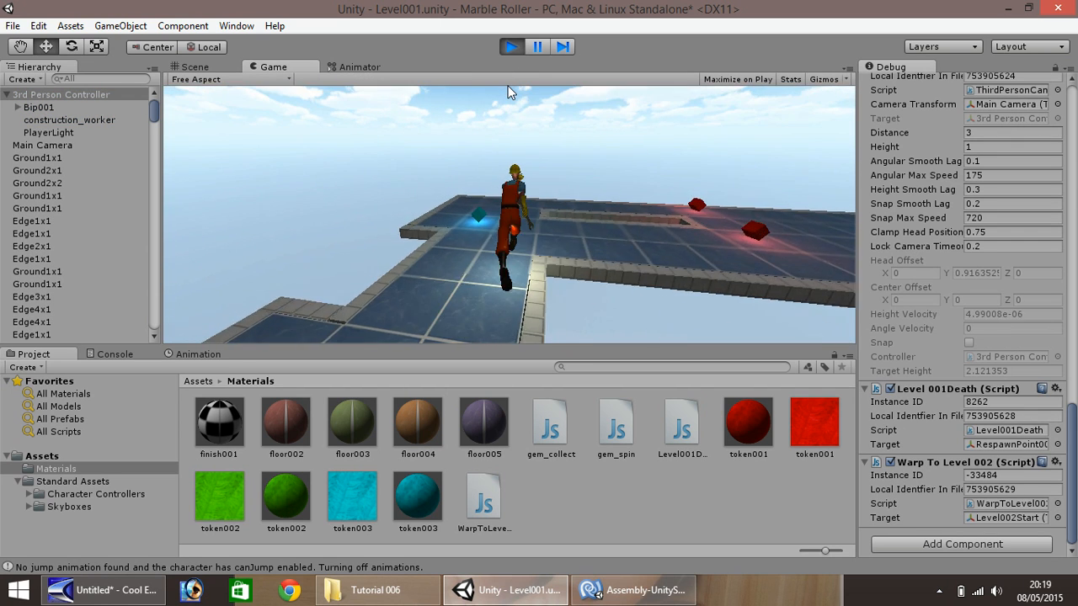
key("Right")
key("Left")
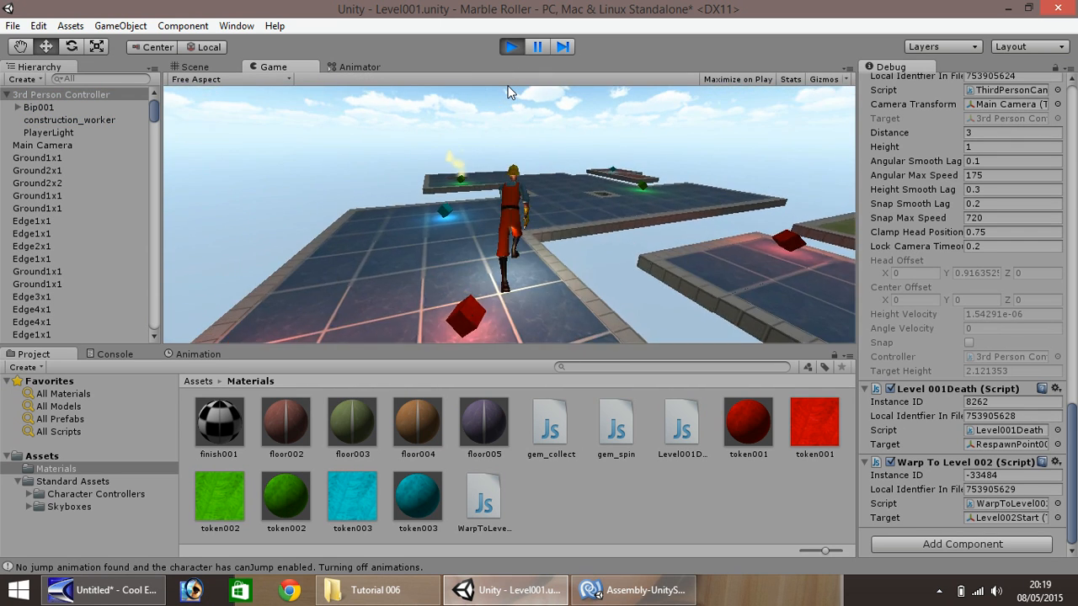
key("Right")
key("Left")
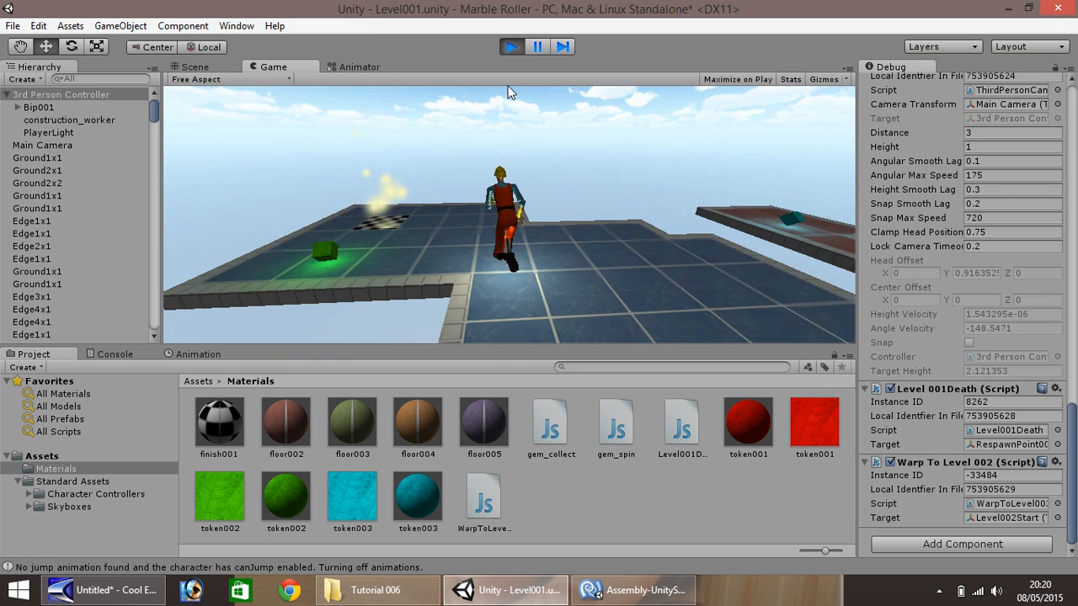
key("Left")
key("Right")
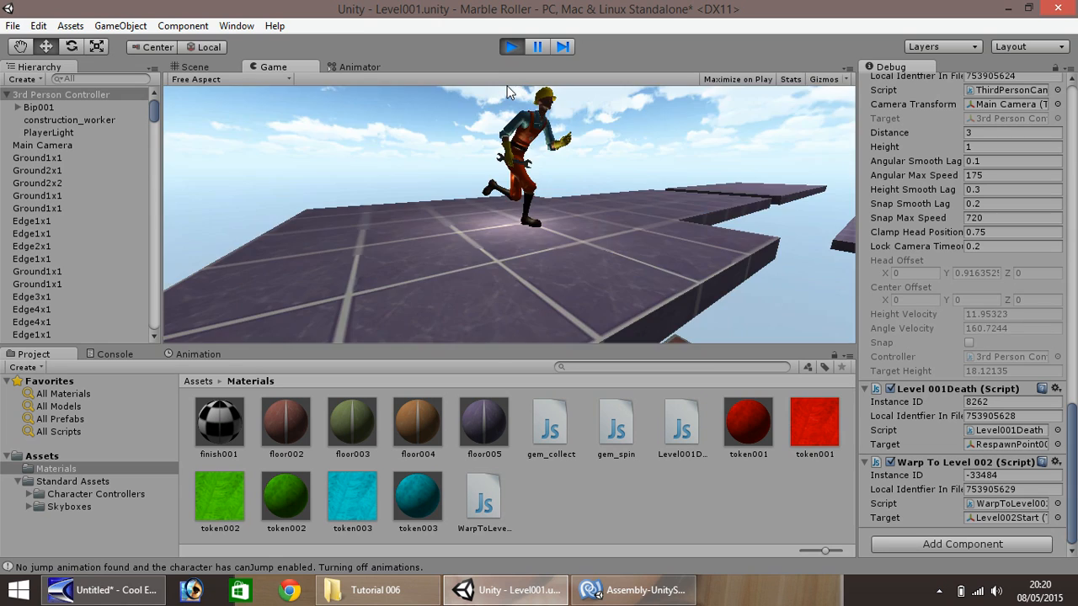
- Run the character around the purple level 002 platform and off its edge to test the respawn
key("Right")
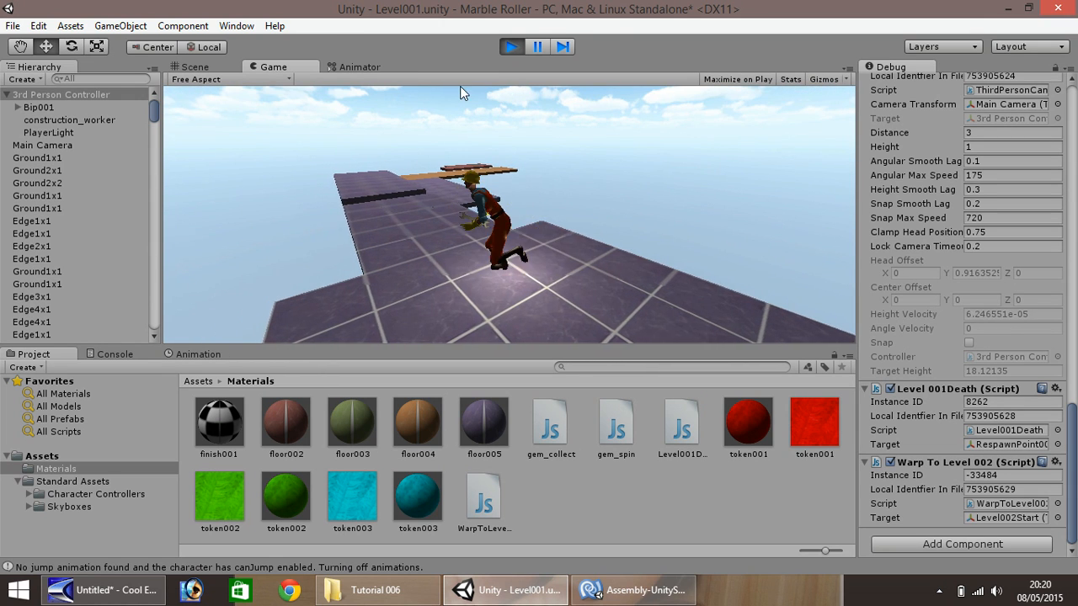
key("Left")
key("Right")
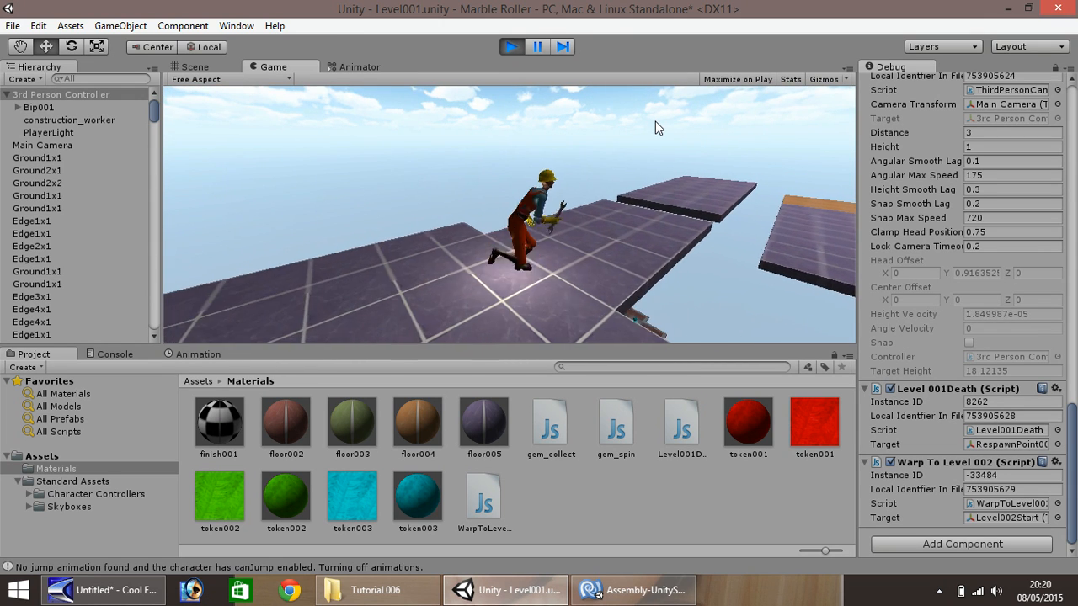
key("space")
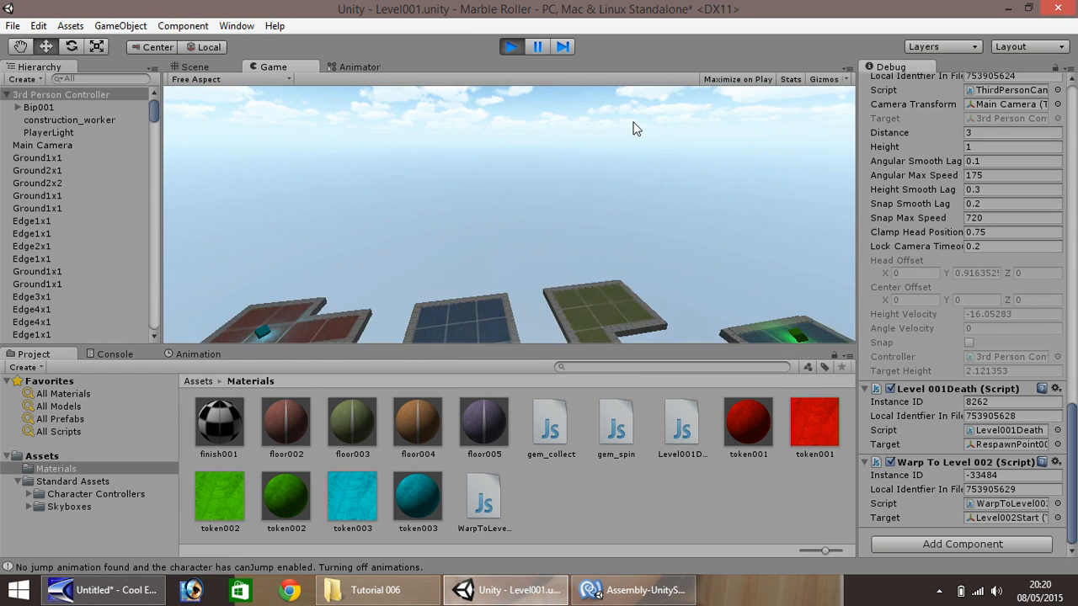
- Run the respawned character back to the finish tile to retest the warp, and stop play mode
key("Left")
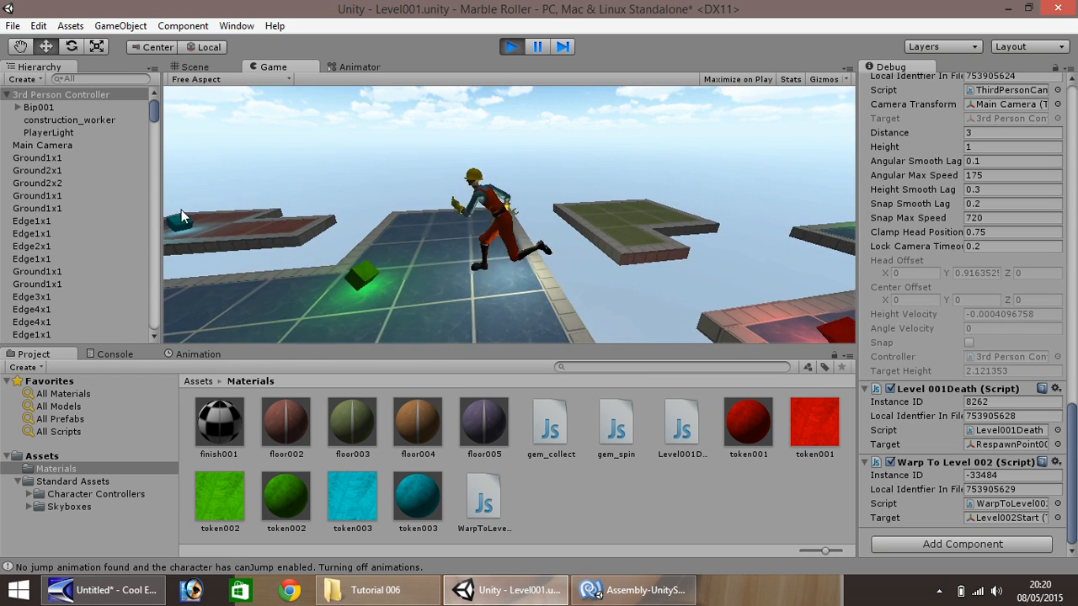
key("Up")
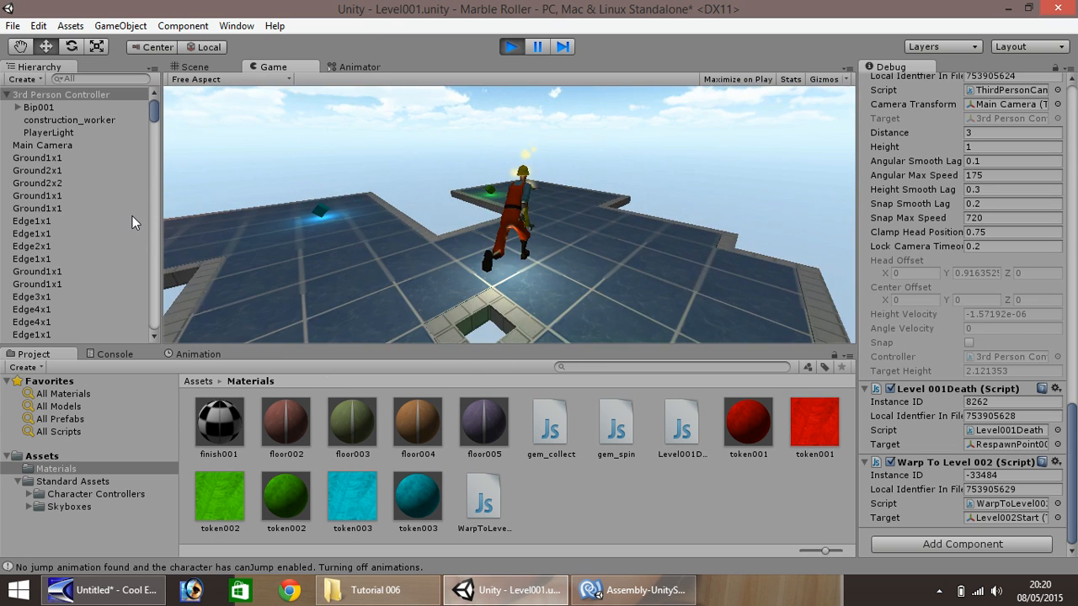
key("Right")
key("Left")
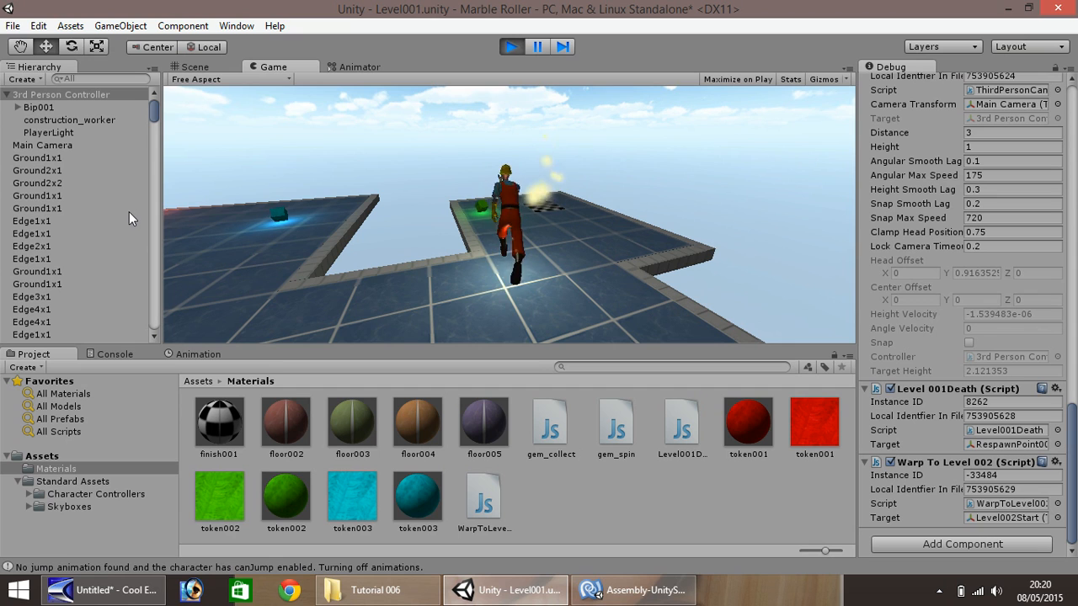
key("Up")
key("Right")
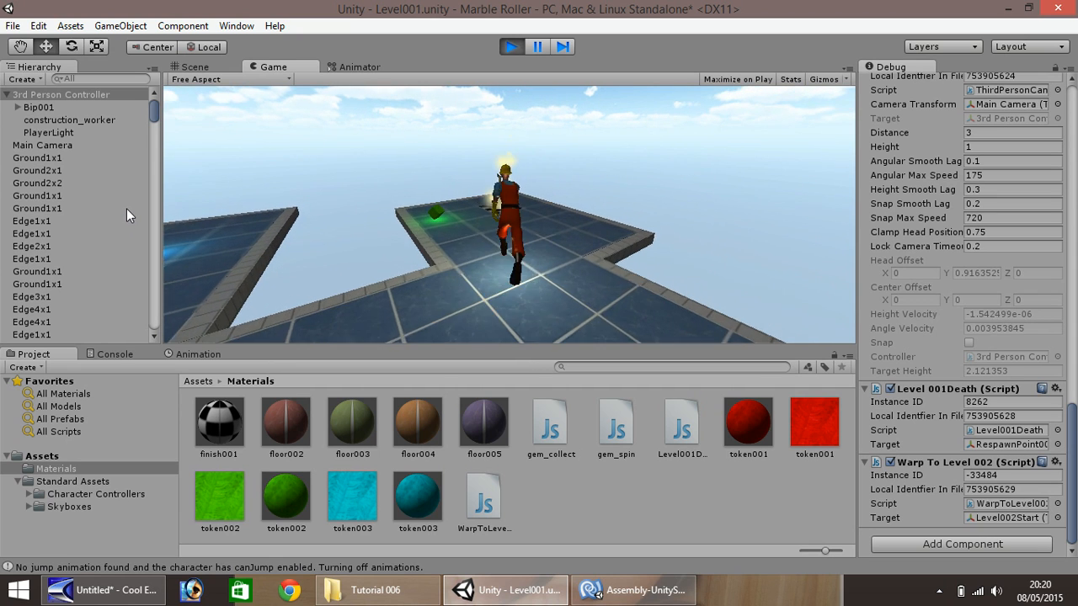
key("Up")
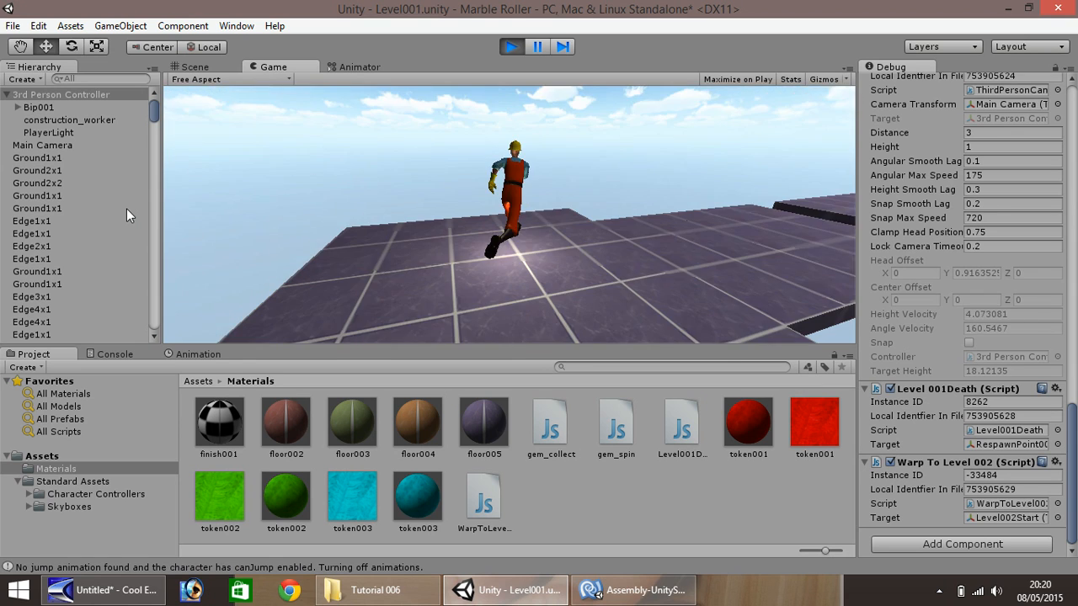
left_click(509, 48)
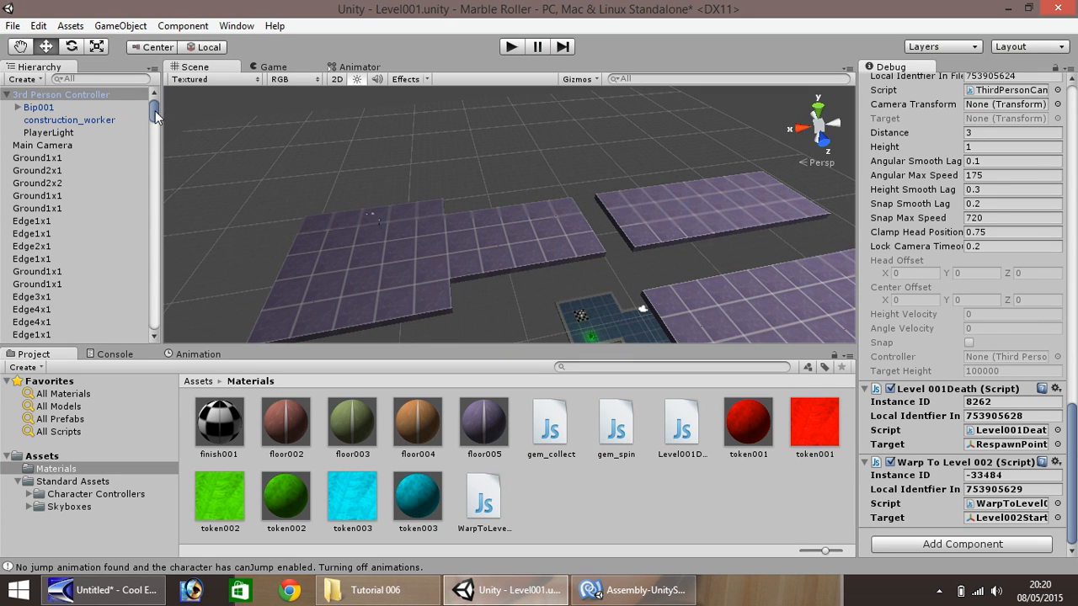
- Create a cube at the Finish1x1 tile's position and raise it to a local Y of about 0.62
left_click_drag(155, 111, 156, 331)
left_click(66, 336)
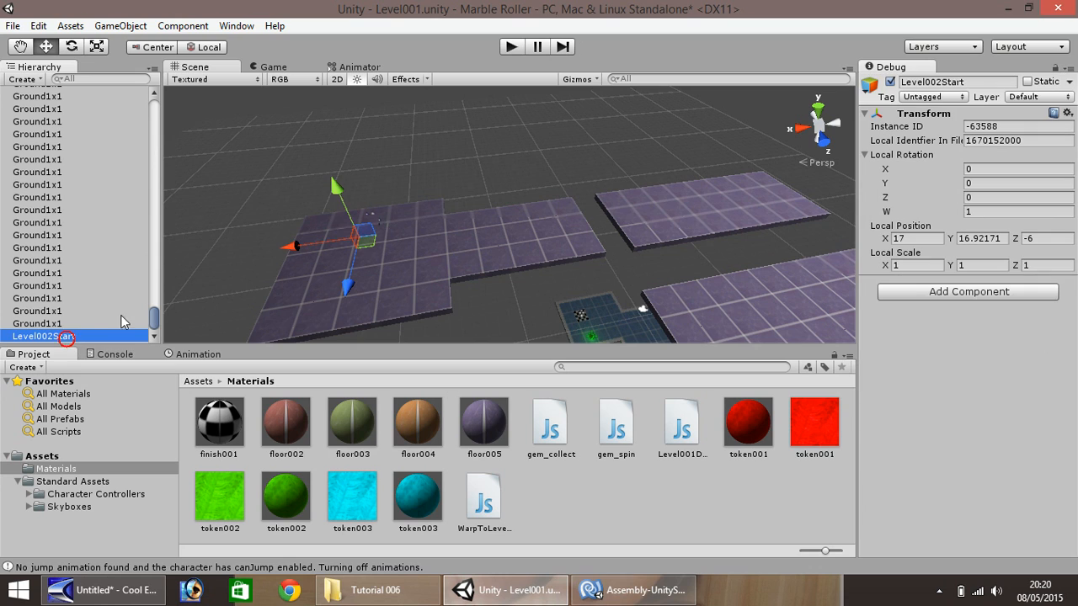
scroll(370, 224, "down", 2)
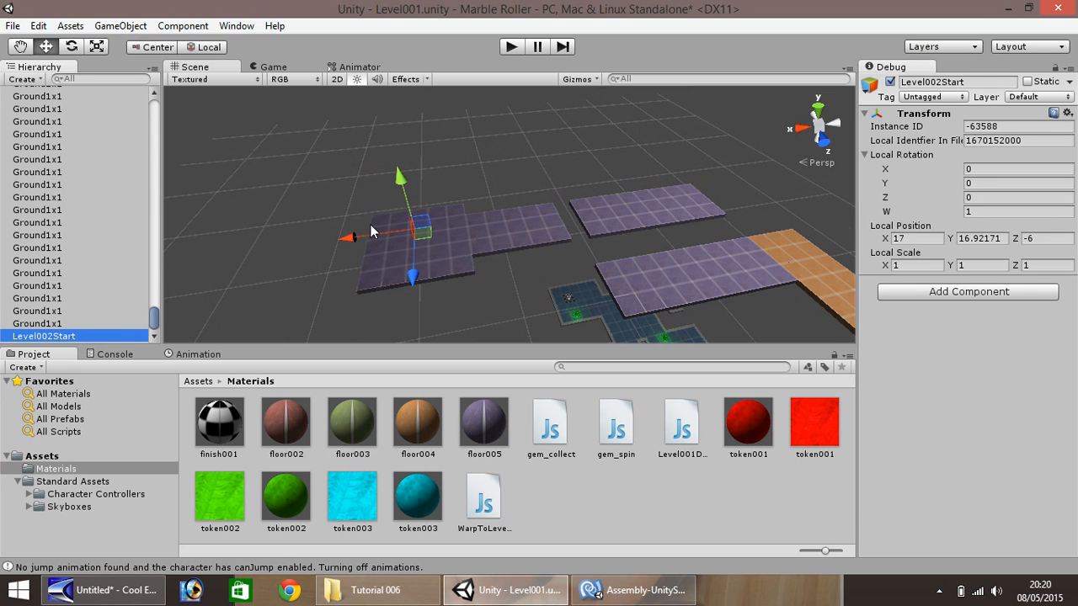
left_click(569, 306)
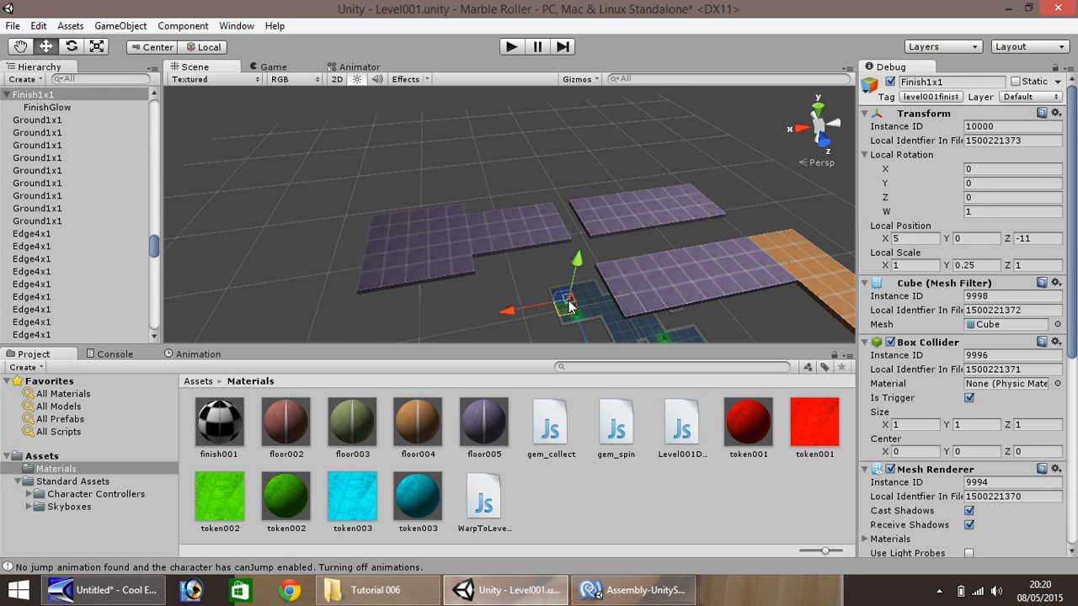
key("f")
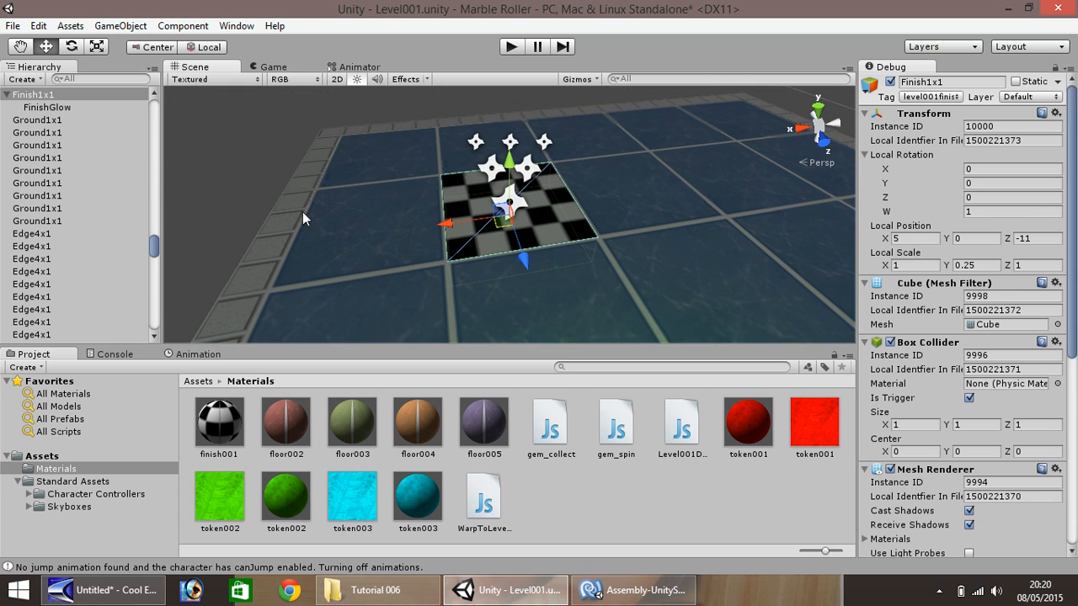
scroll(362, 219, "down", 5)
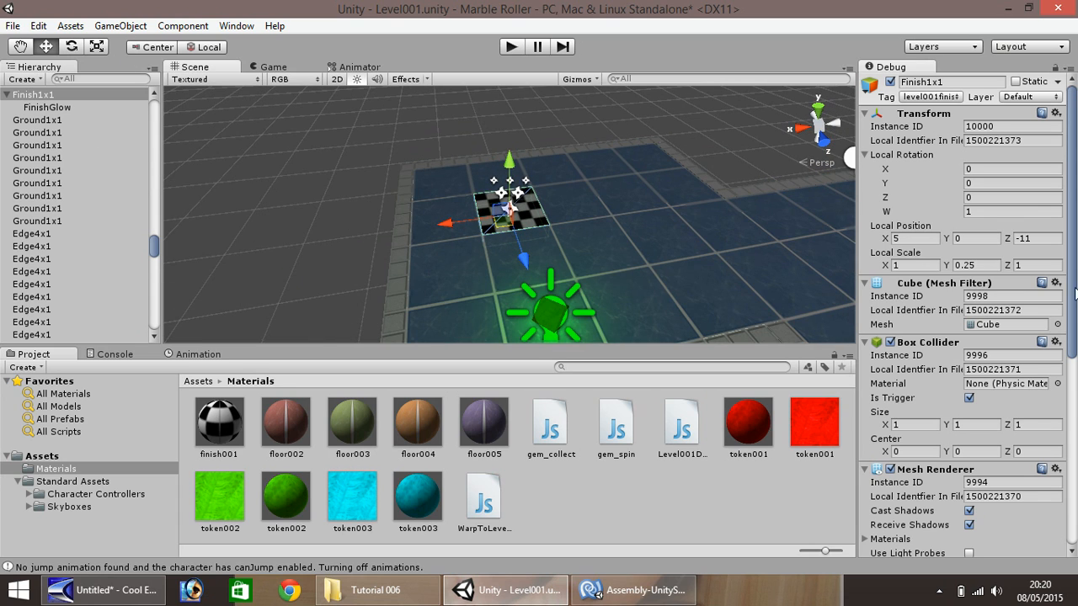
mouse_move(1074, 285)
left_mouse_down()
mouse_move(1076, 477)
mouse_move(1075, 277)
left_mouse_up()
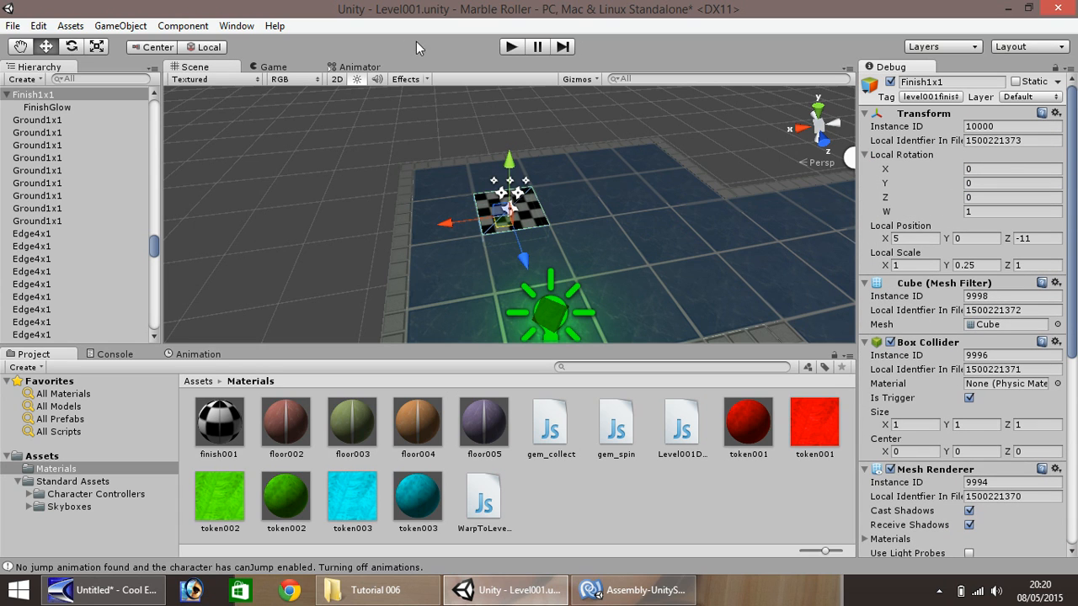
left_click(122, 26)
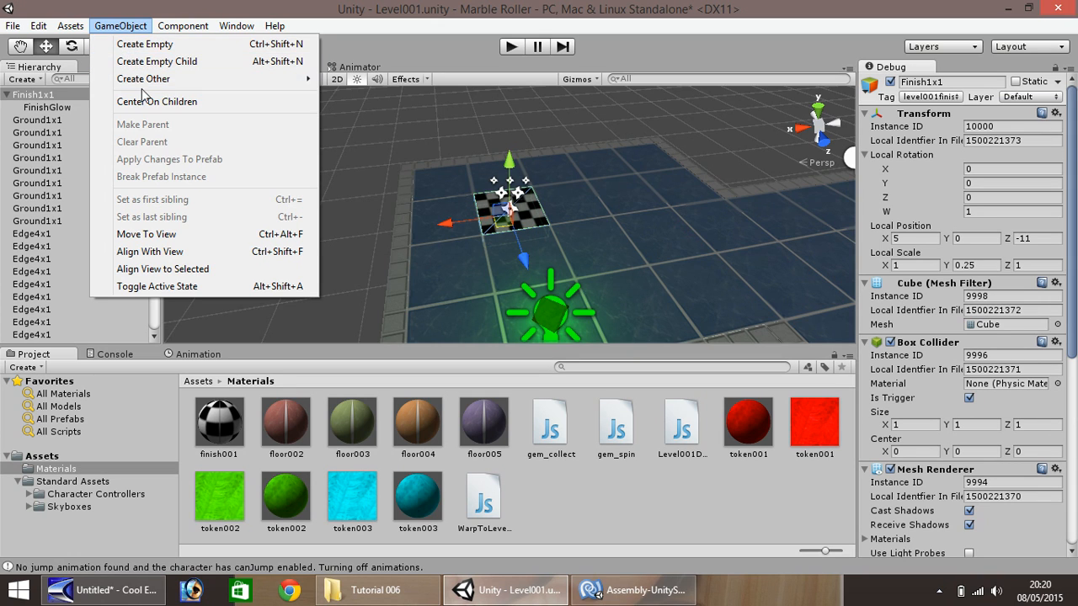
mouse_move(145, 84)
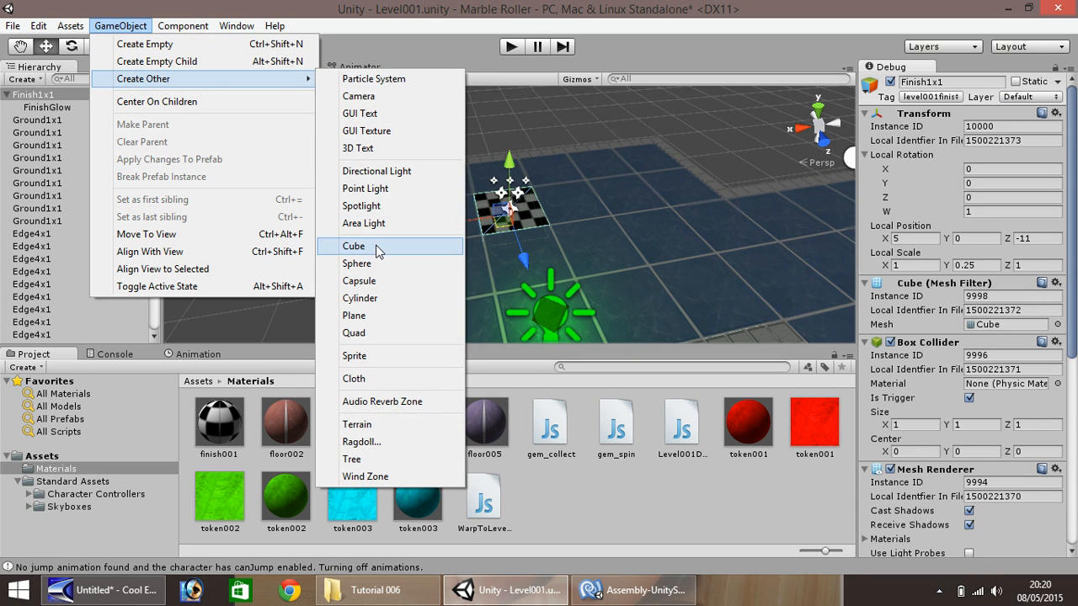
left_click(350, 246)
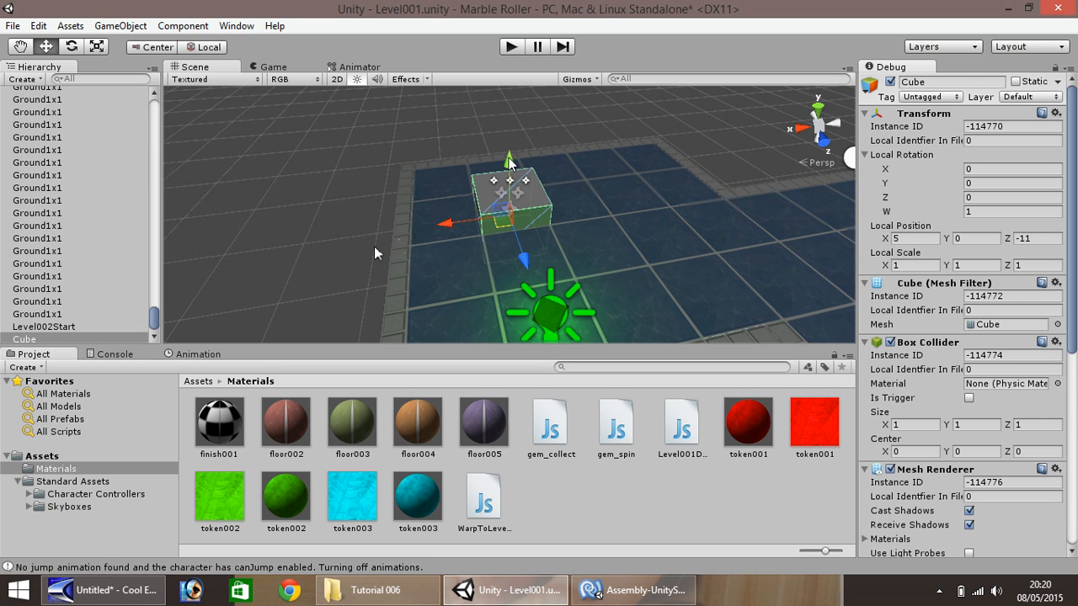
left_click_drag(508, 158, 508, 136)
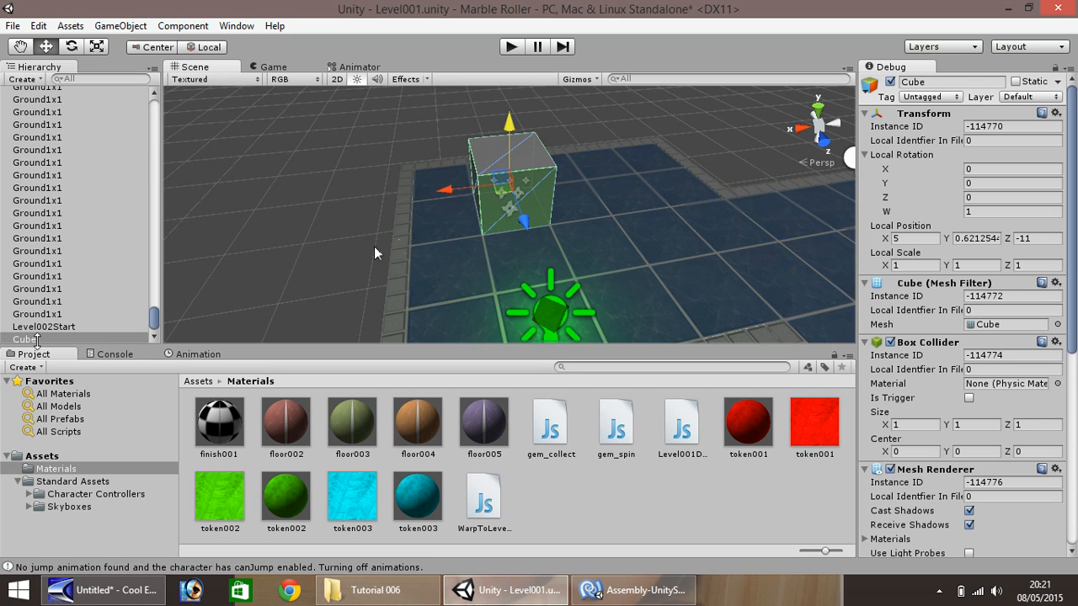
- Rename the cube as Level001Finish and raise it above the finish tile to a local Y of about 1.50
right_click(40, 338)
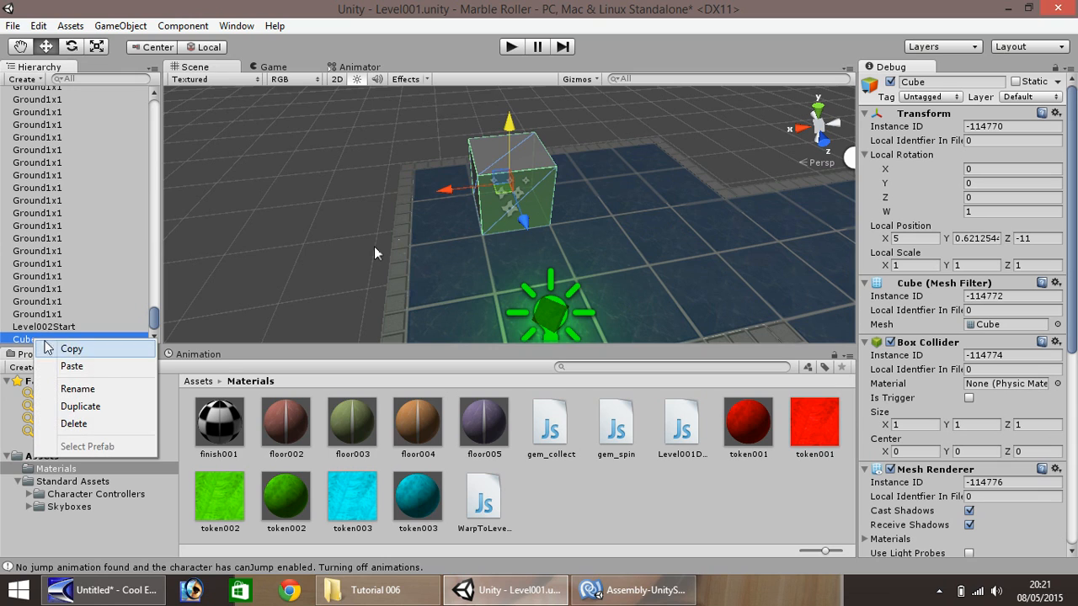
left_click(77, 389)
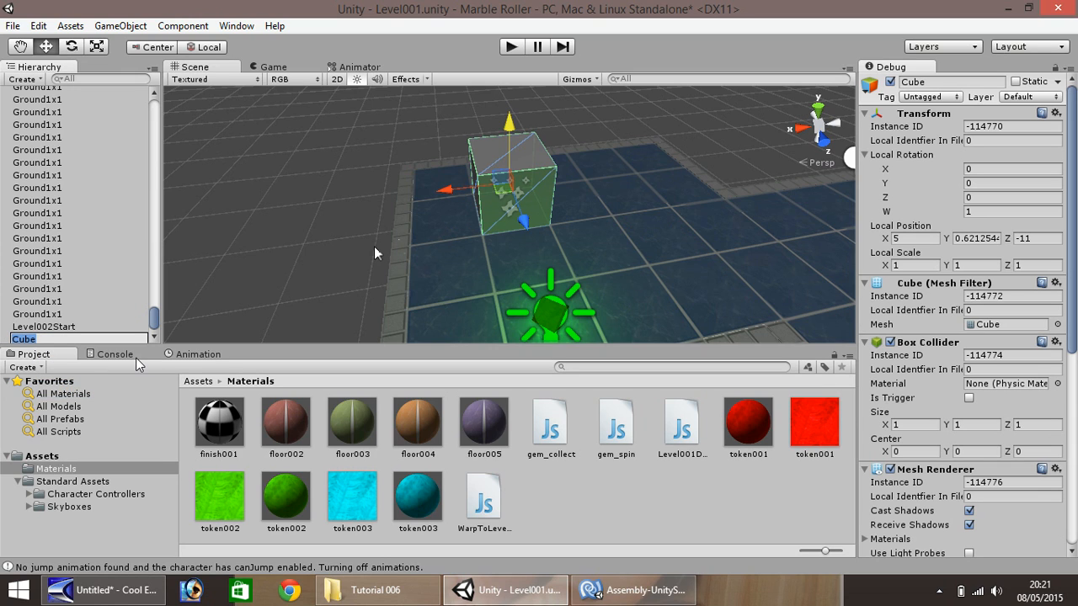
type("Level001Finish")
key("Return")
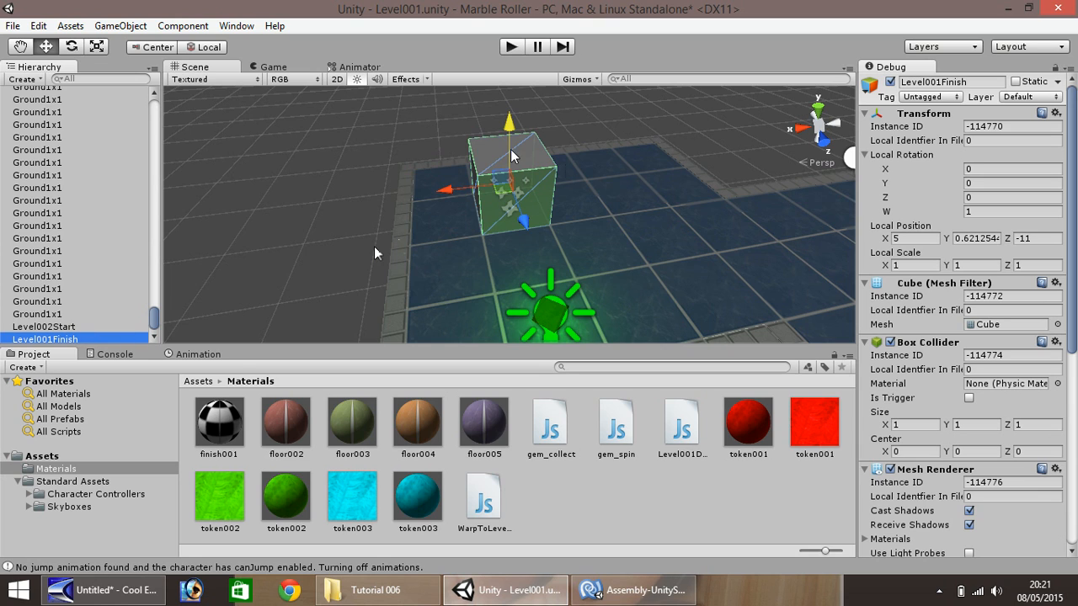
left_click_drag(512, 148, 539, 113)
- Turn off Is Trigger on the Finish1x1 tile's Box Collider and set the tile's tag to Untagged
left_click(540, 221)
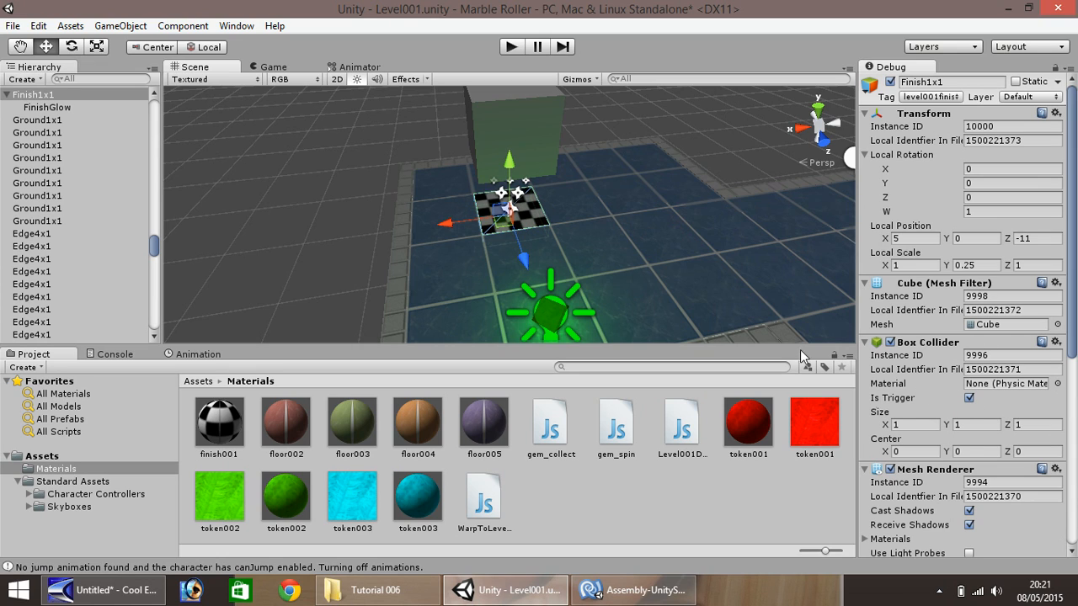
left_click(969, 399)
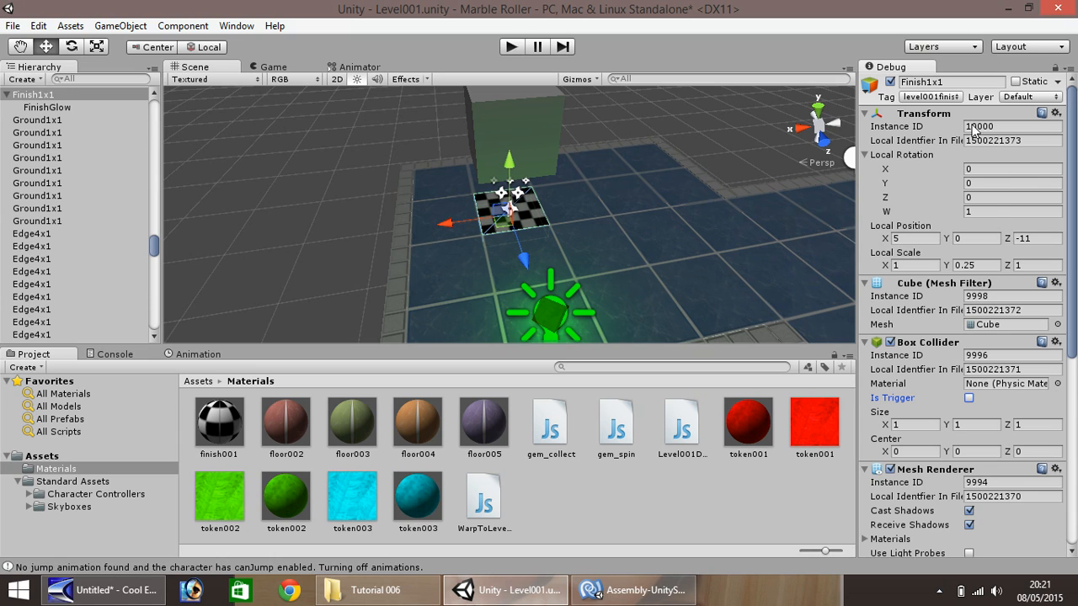
left_click(931, 97)
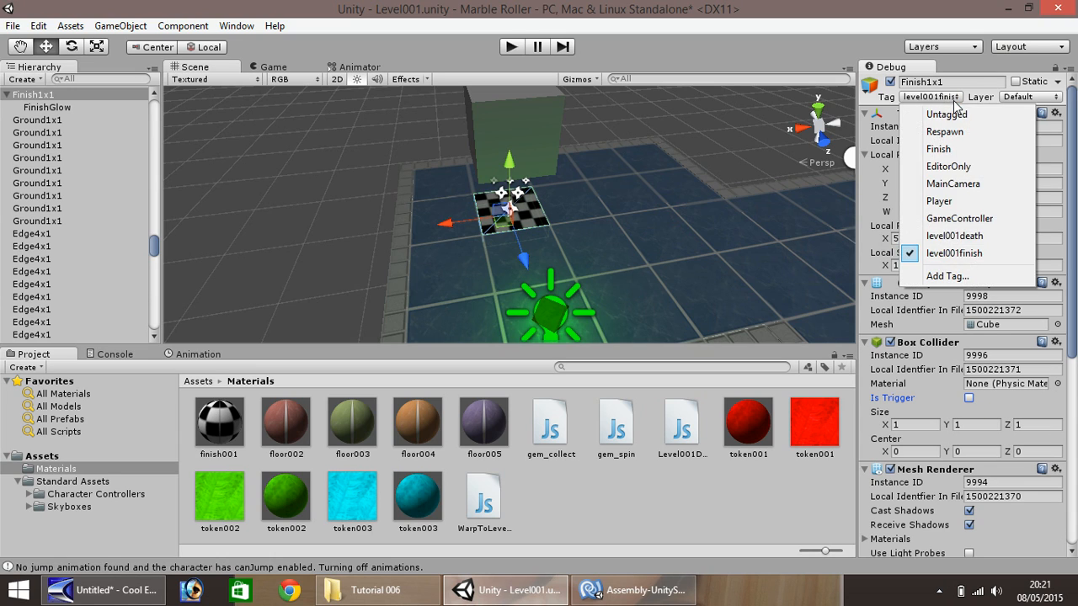
left_click(950, 116)
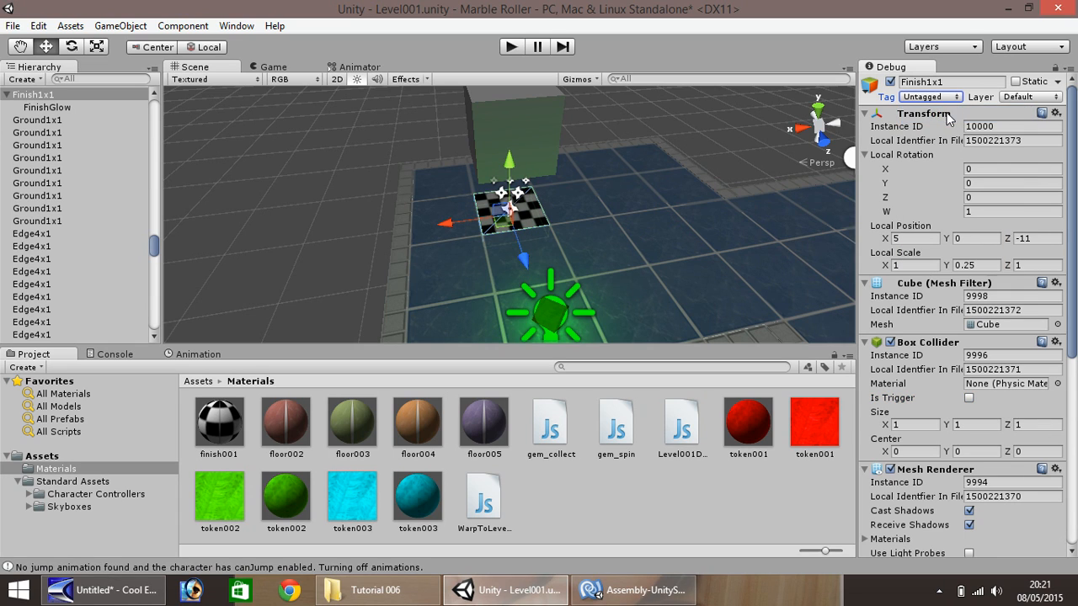
- Lower the Level001Finish cube onto the finish tile to a local Y of about 0.64 and turn on Is Trigger for its Box Collider
left_click(518, 124)
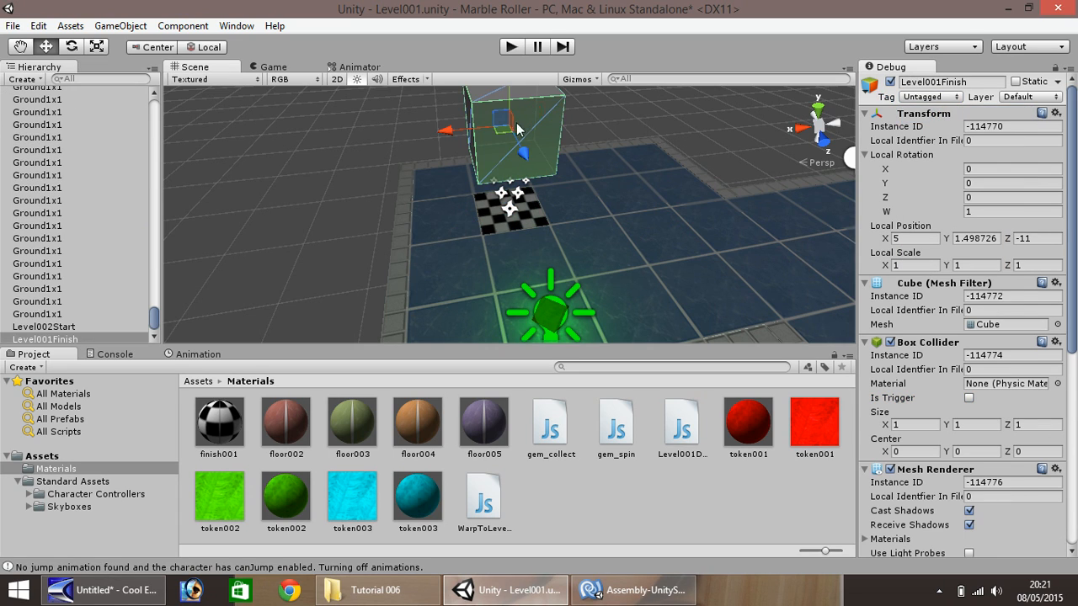
left_click_drag(513, 99, 512, 152)
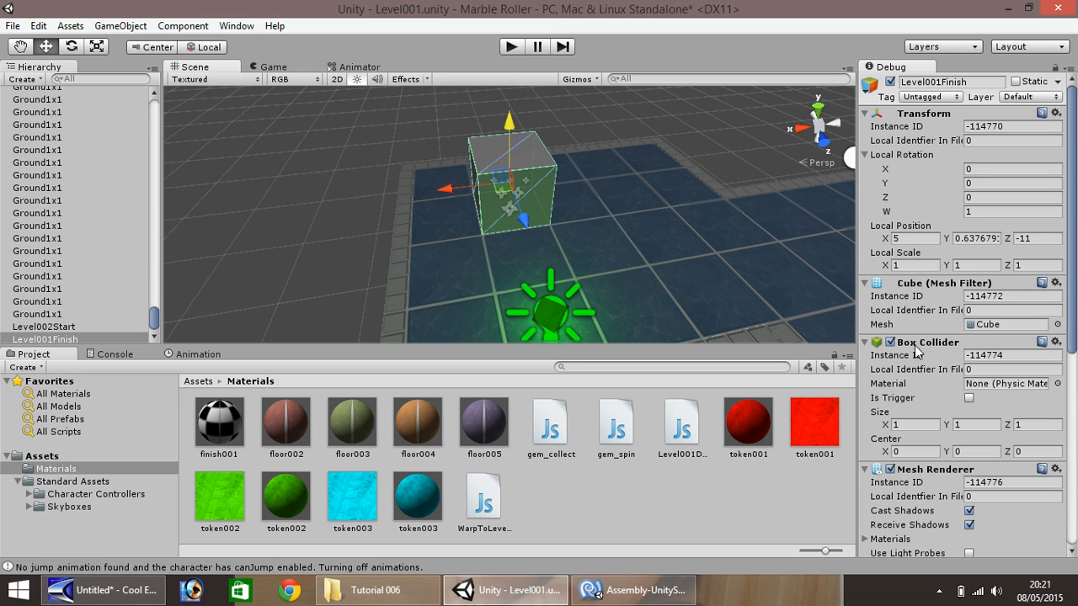
left_click(969, 398)
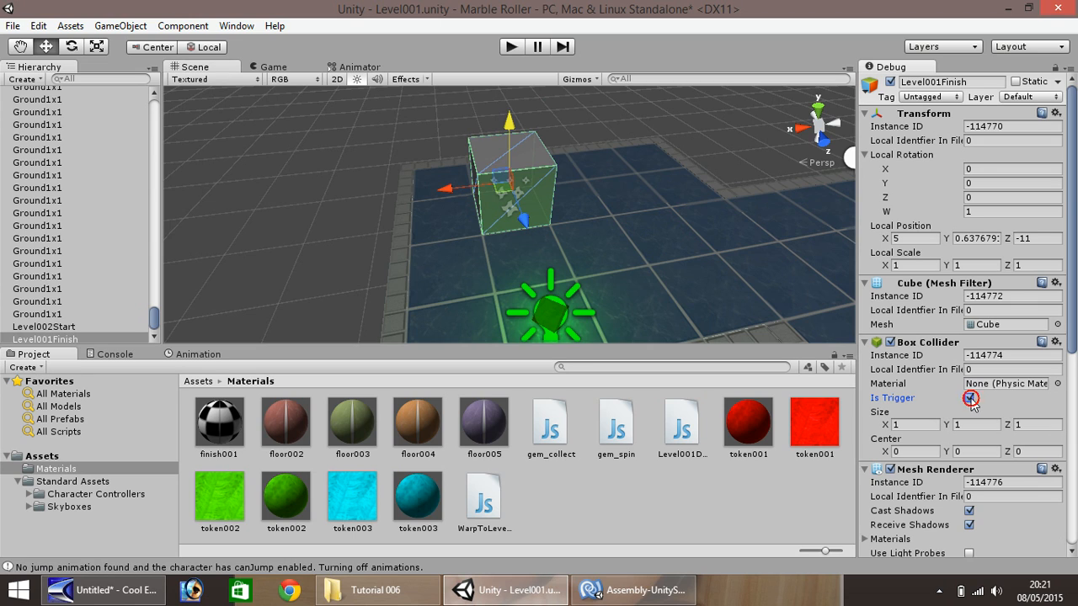
- Tag the Level001Finish cube as level001finish and disable its Mesh Renderer
left_click(953, 99)
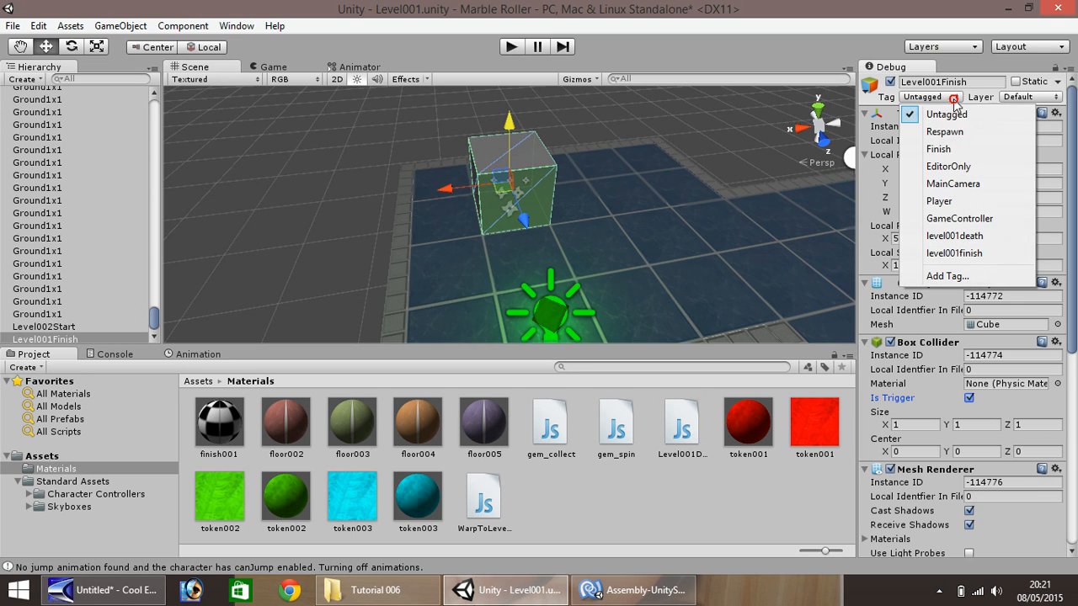
left_click(950, 256)
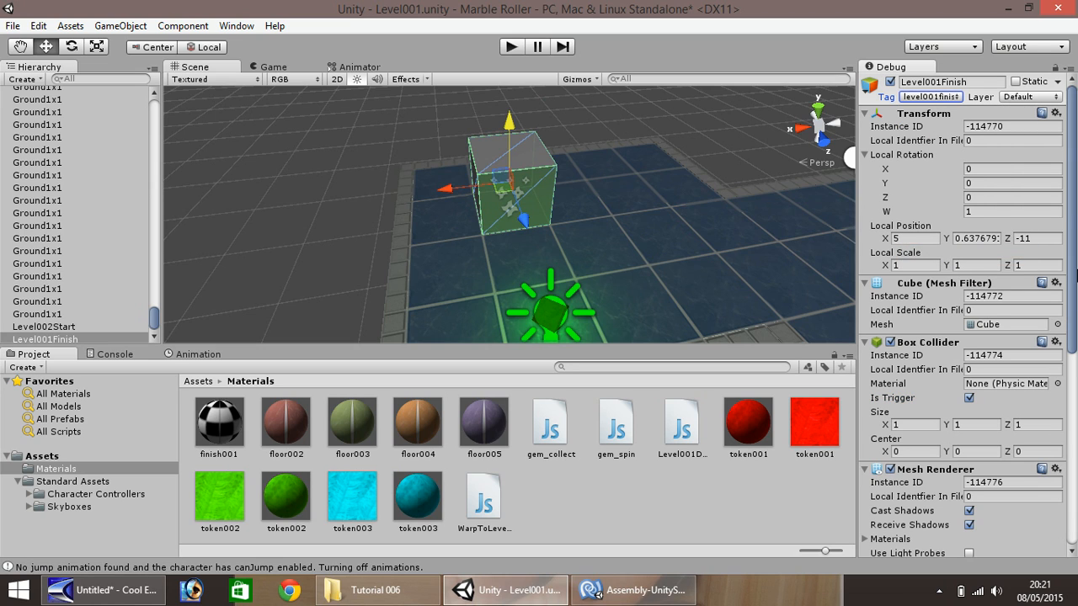
left_click_drag(1075, 271, 1075, 377)
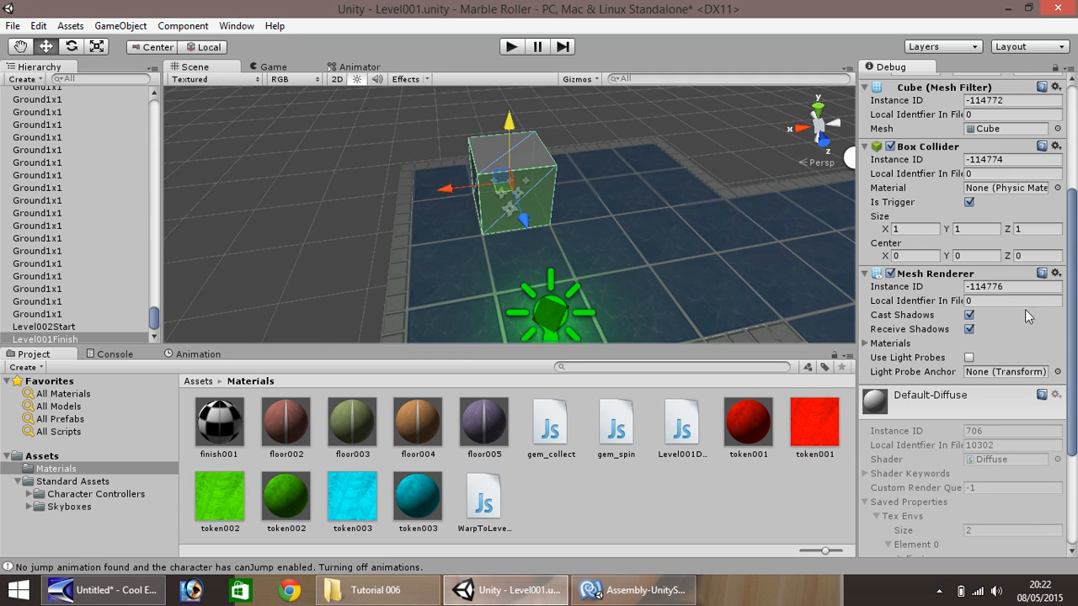
left_click(891, 274)
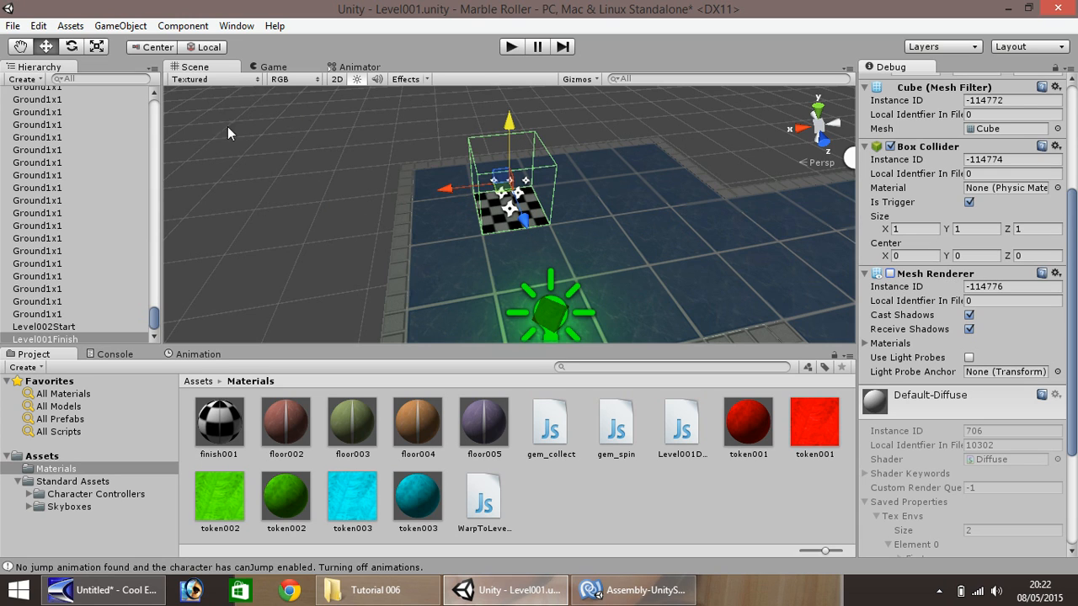
- Start play mode and run the character across the blue platforms onto the finish tile to test the warp
left_click(511, 48)
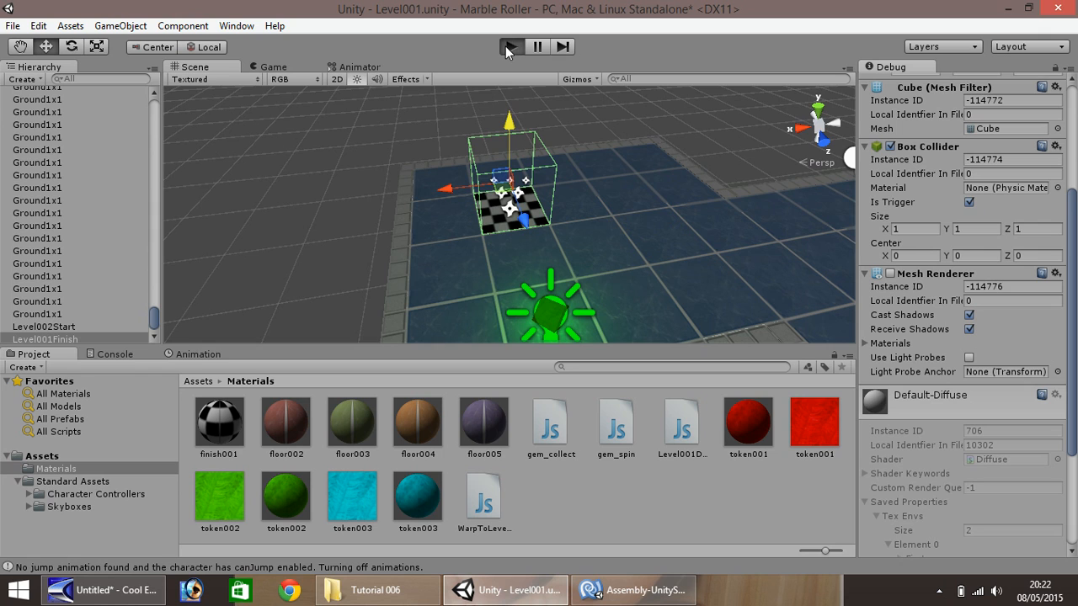
left_click(510, 48)
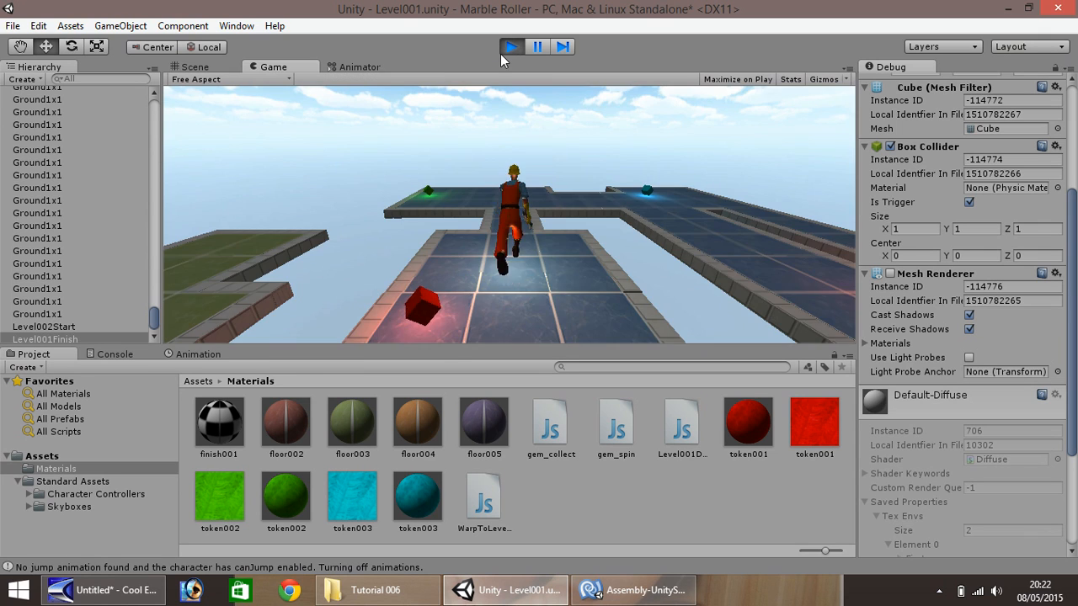
key("Up")
key("Right")
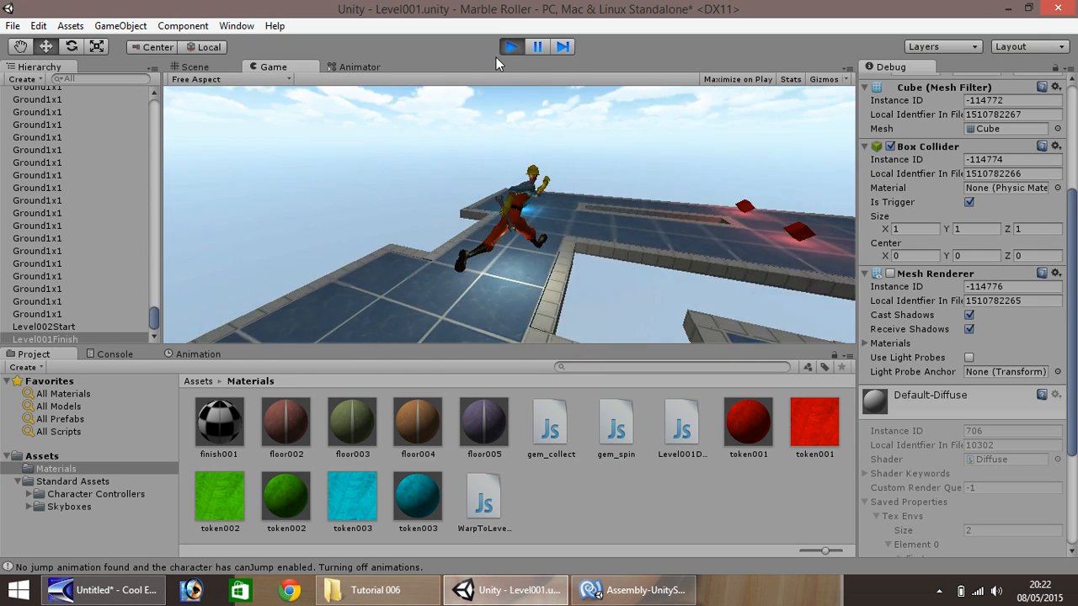
key("Right")
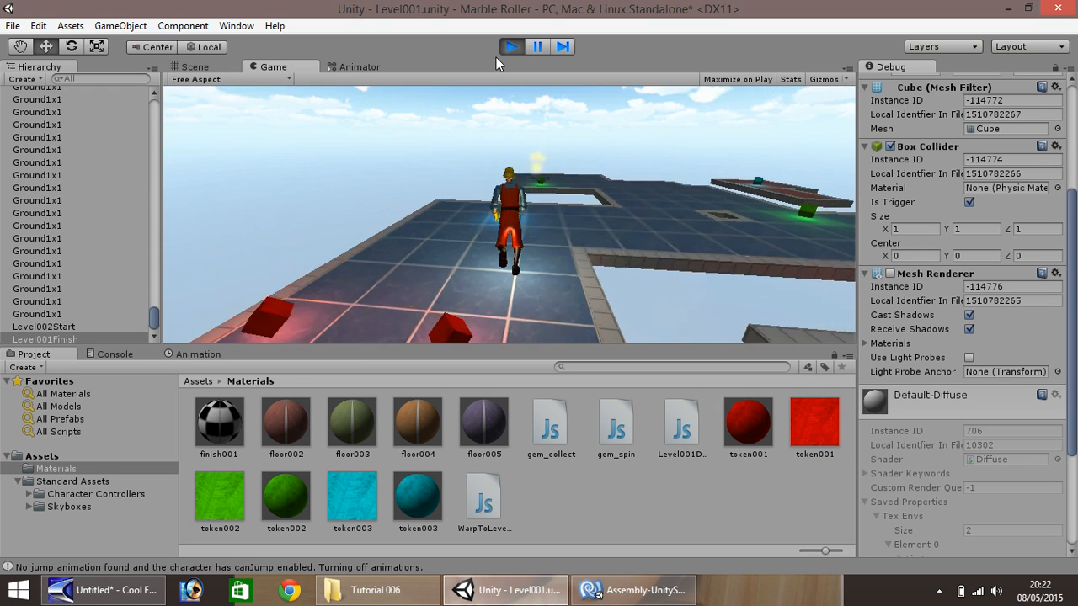
key("Right")
key("Left")
key("Left")
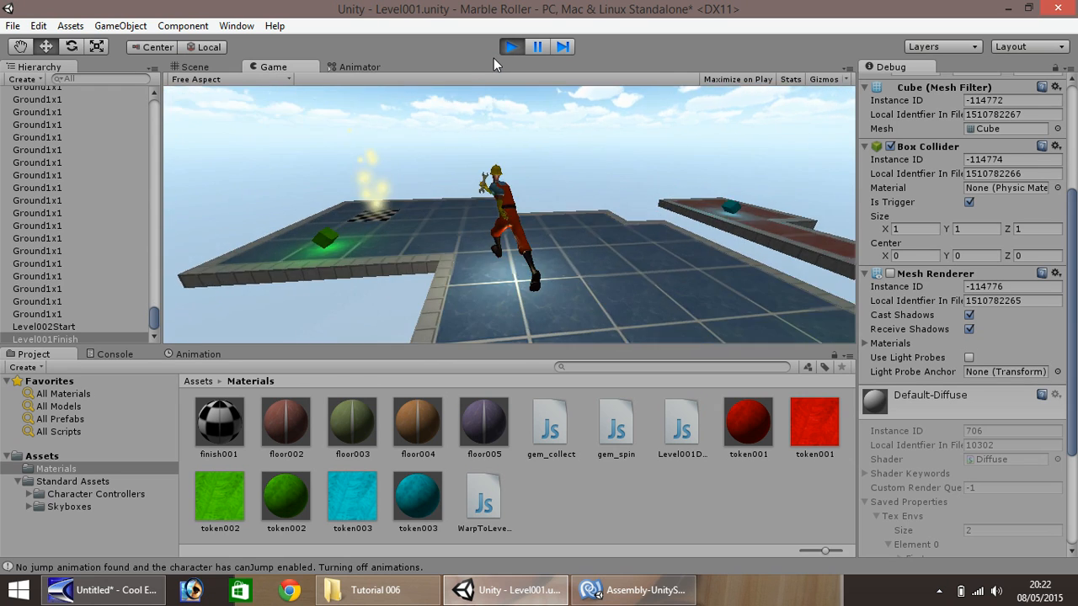
key("Right")
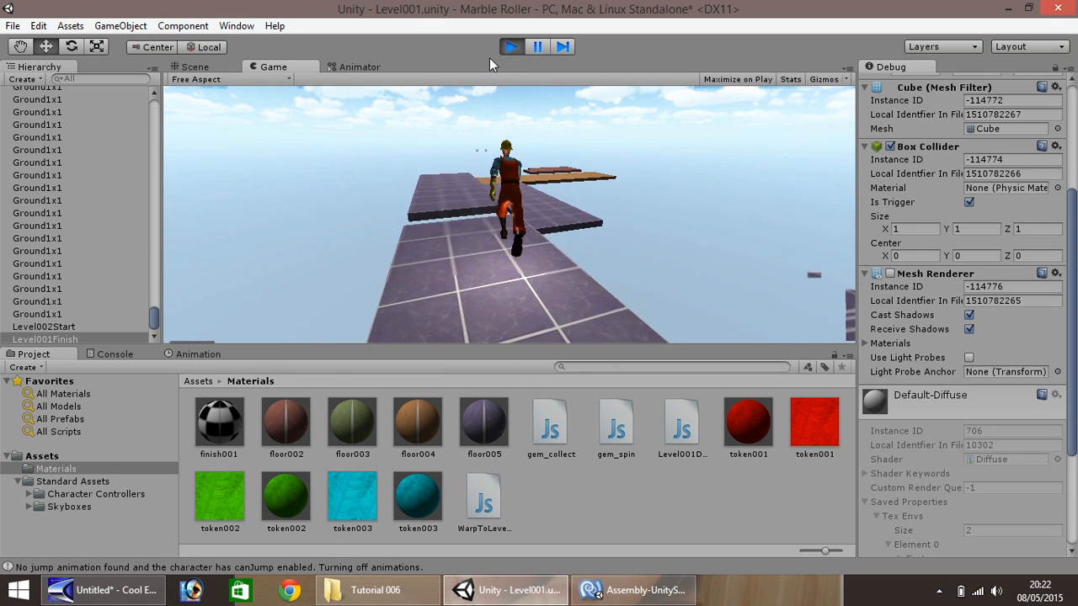
- Run and jump across the purple level 002 platforms towards the orange one, and stop play mode
key("space")
key("Up")
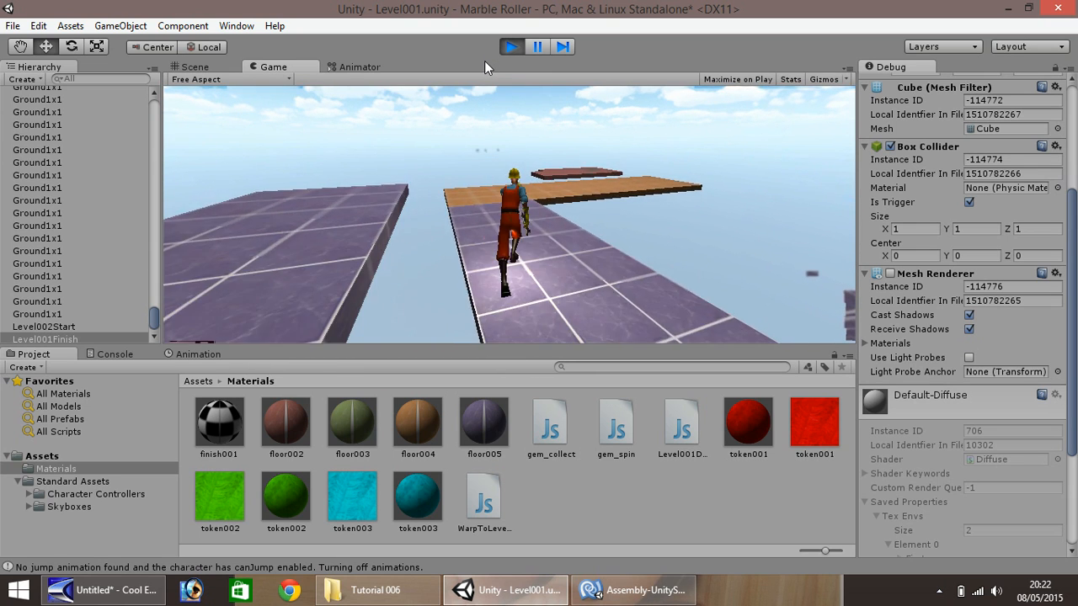
left_click(512, 47)
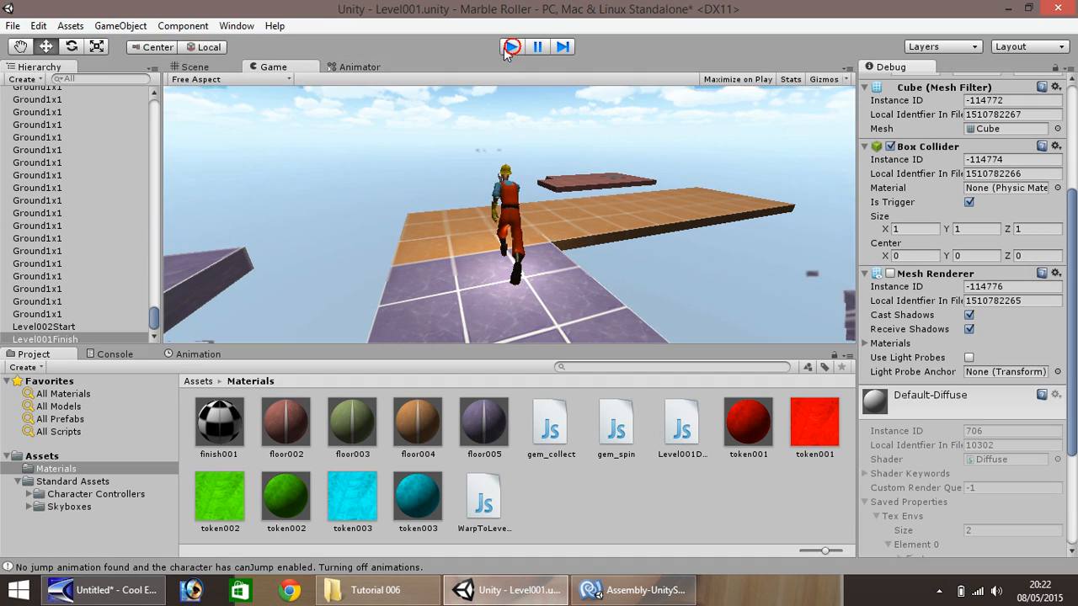
- Import floor006.PNG from the Tutorial 006 folder into the project's Assets folder
scroll(437, 228, "down", 10)
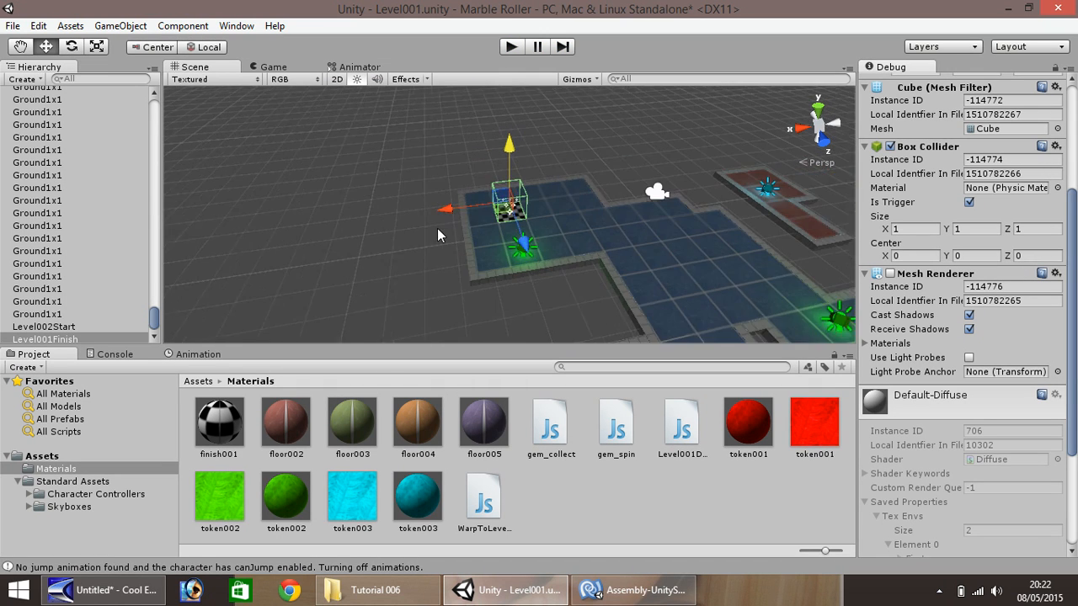
scroll(430, 219, "down", 4)
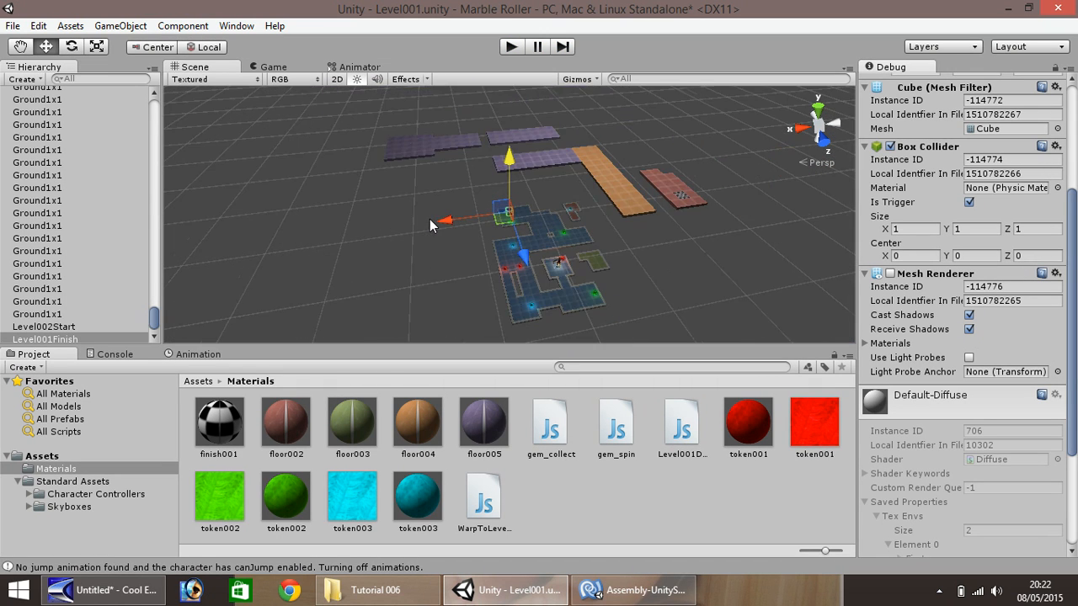
left_click(67, 456)
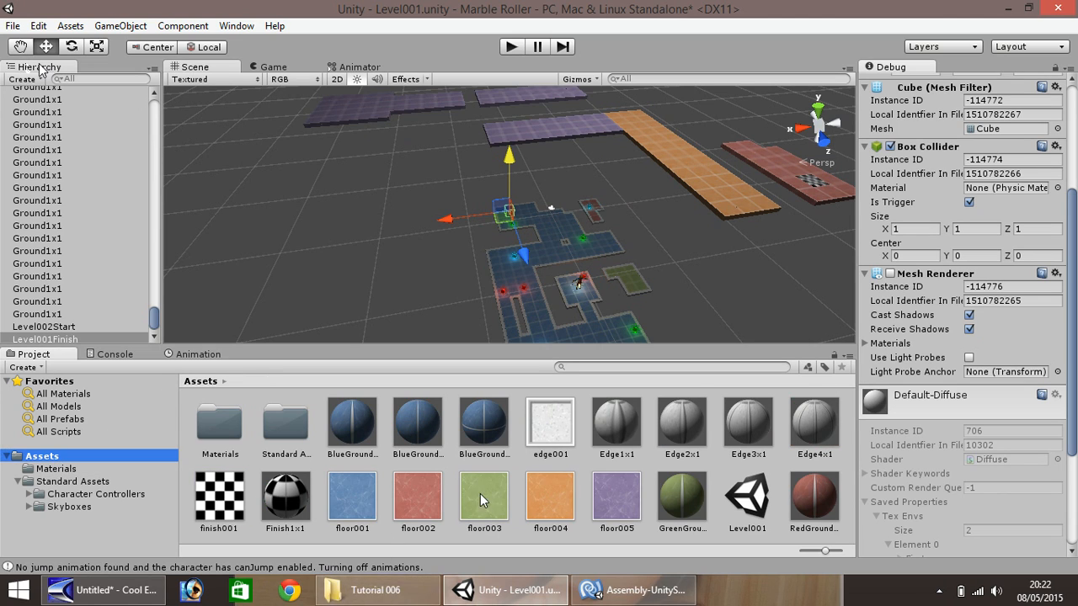
left_click(375, 590)
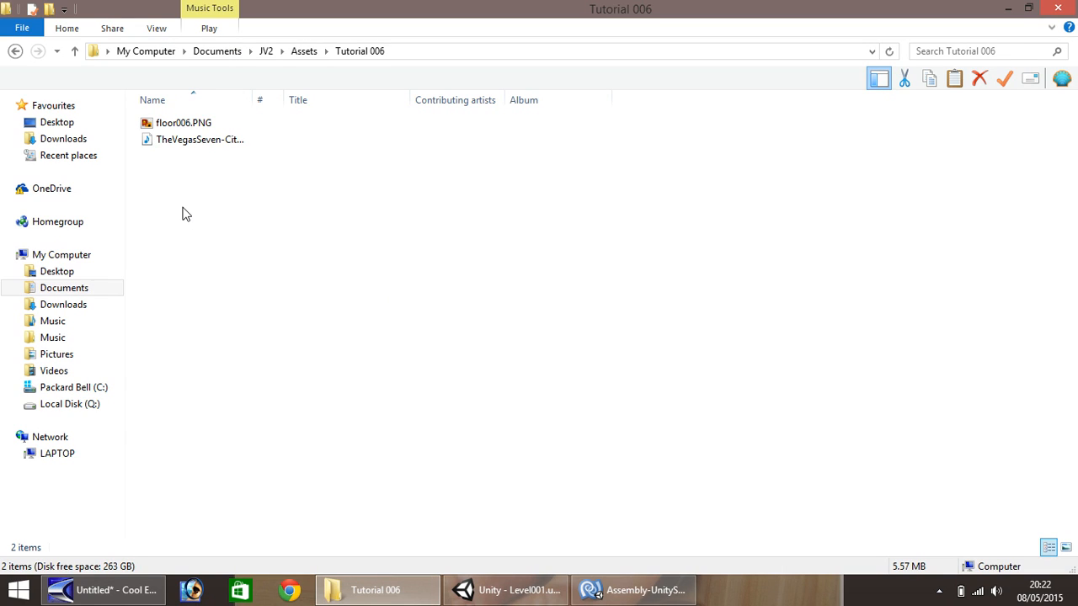
left_click(174, 126)
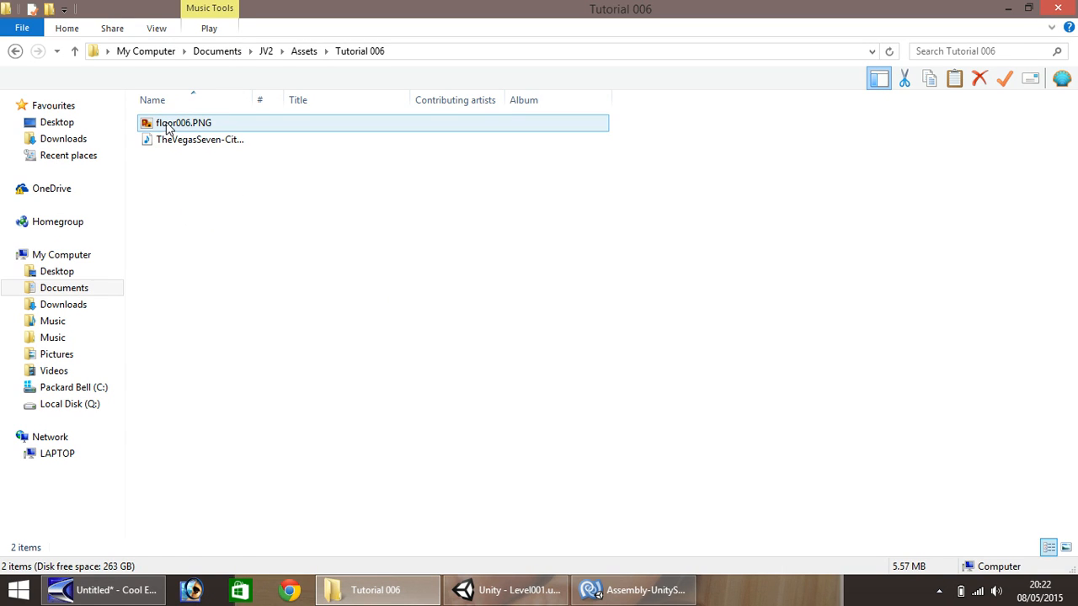
left_click_drag(168, 127, 459, 534)
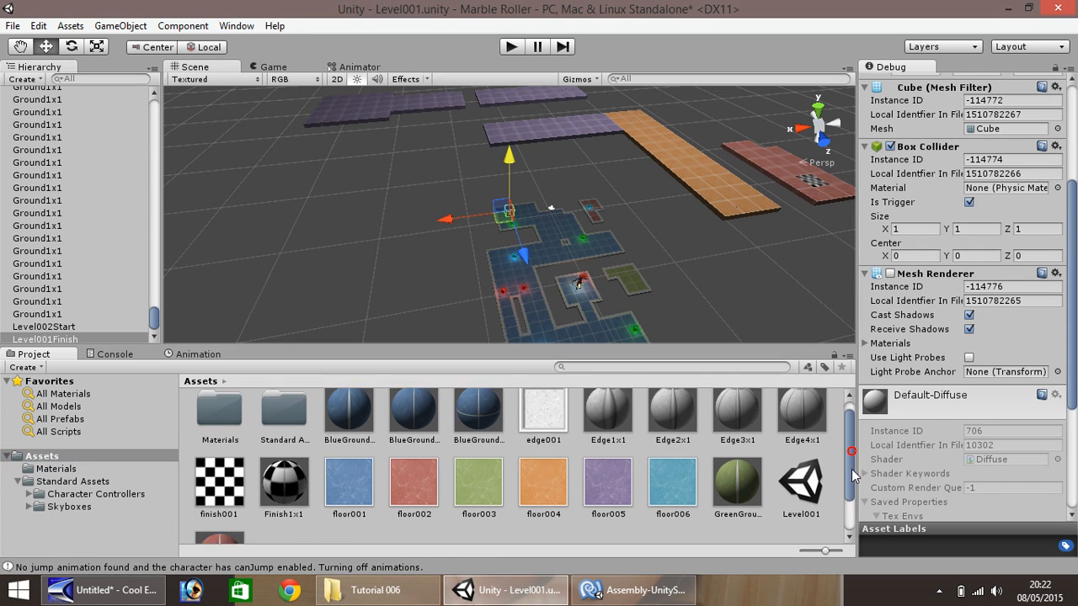
- Apply the floor006 texture to the six tiles at the near end of the orange platform
scroll(773, 515, "down", 1)
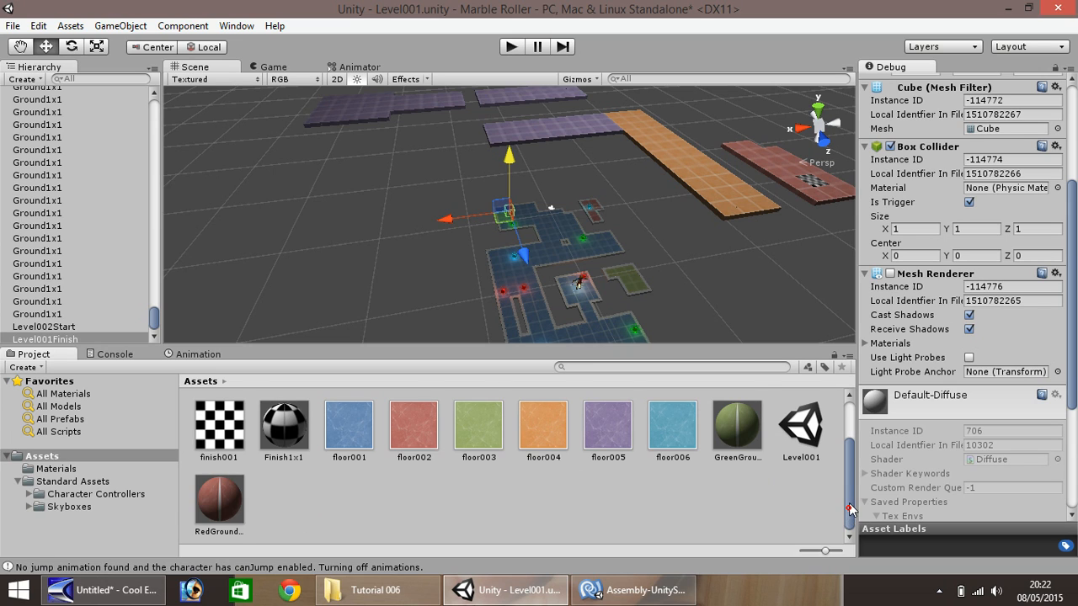
mouse_move(851, 510)
left_mouse_down()
mouse_move(848, 471)
mouse_move(855, 506)
left_mouse_up()
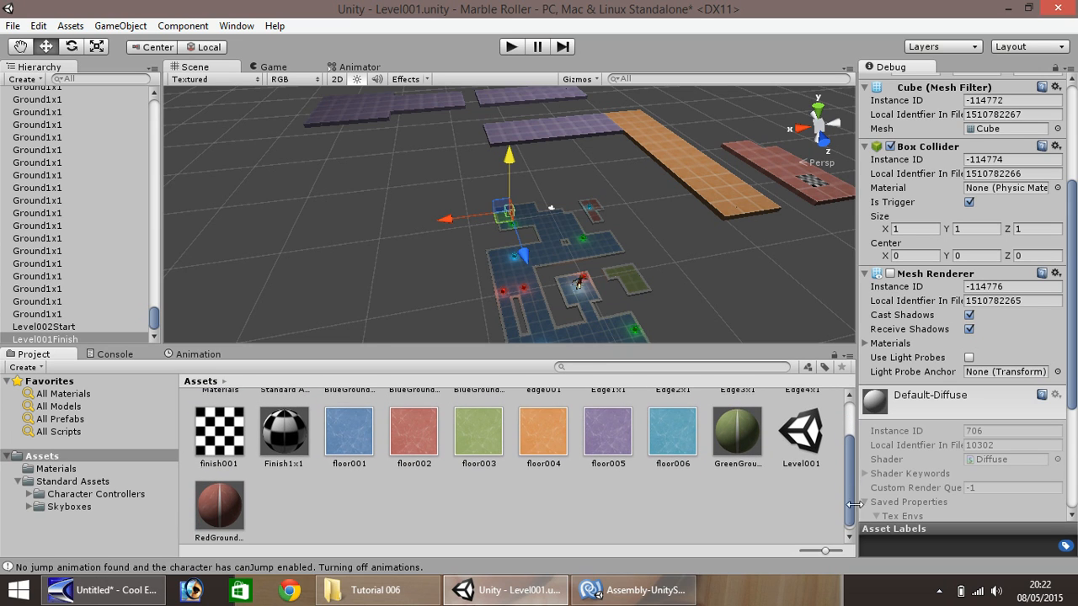
left_click(667, 431)
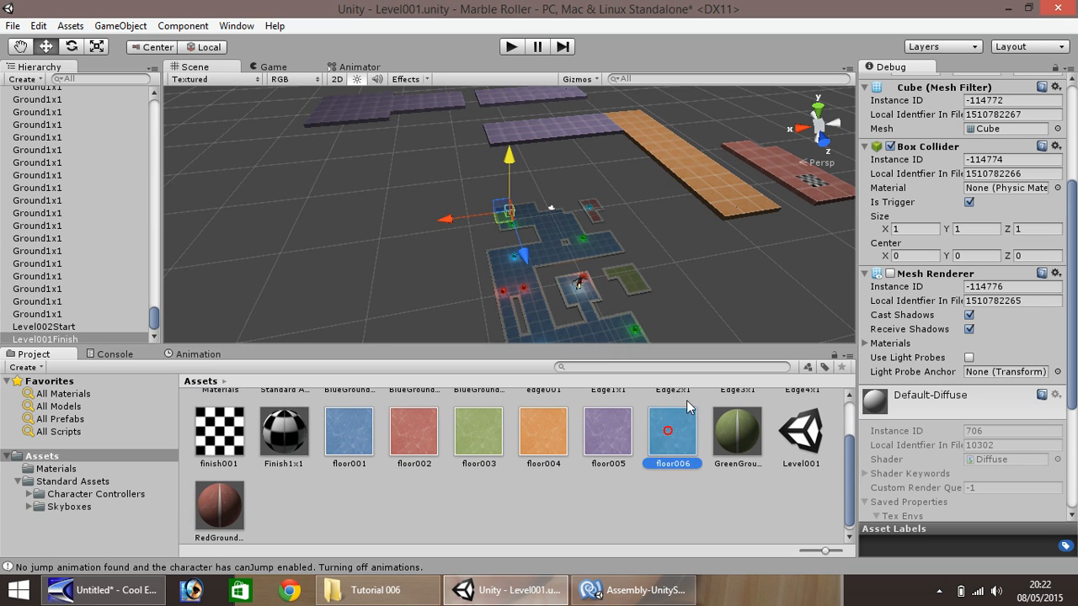
left_click_drag(688, 407, 726, 216)
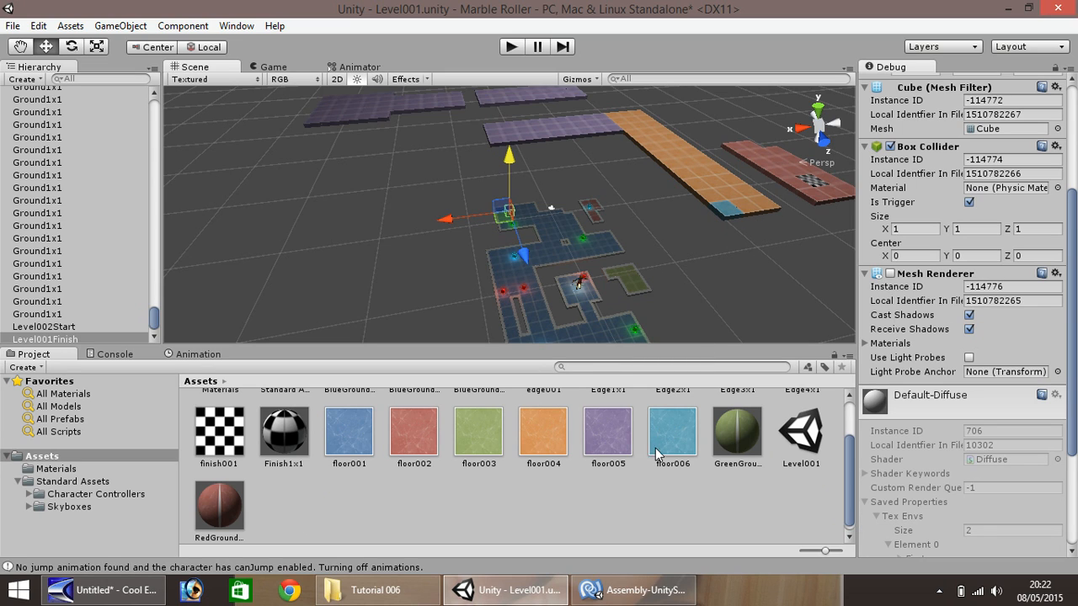
left_click_drag(660, 443, 747, 207)
left_click_drag(673, 440, 767, 210)
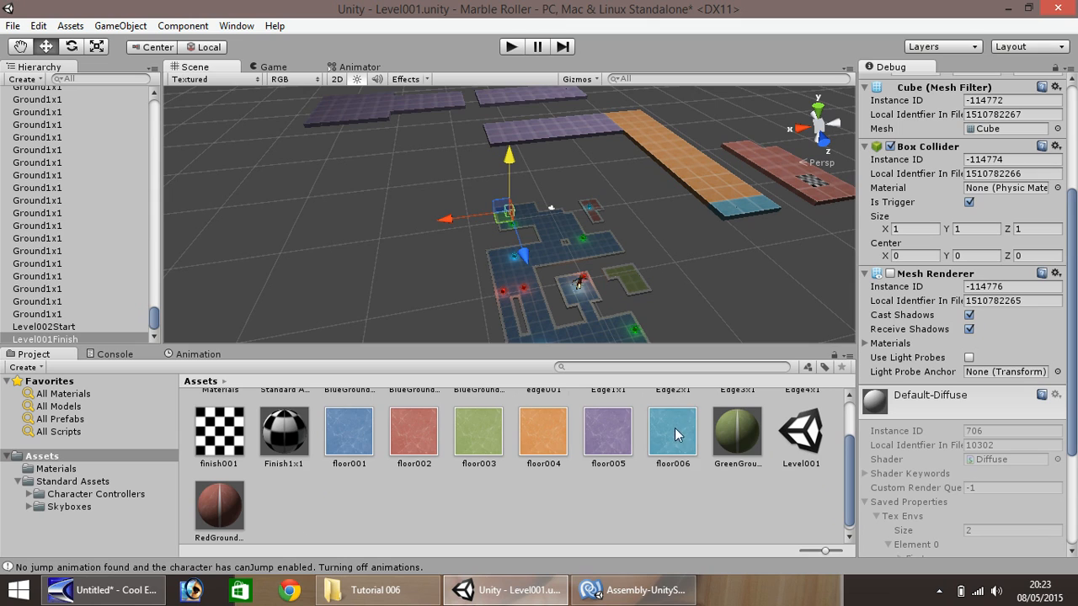
left_click_drag(675, 428, 707, 206)
left_click_drag(679, 444, 734, 192)
left_click_drag(669, 449, 749, 191)
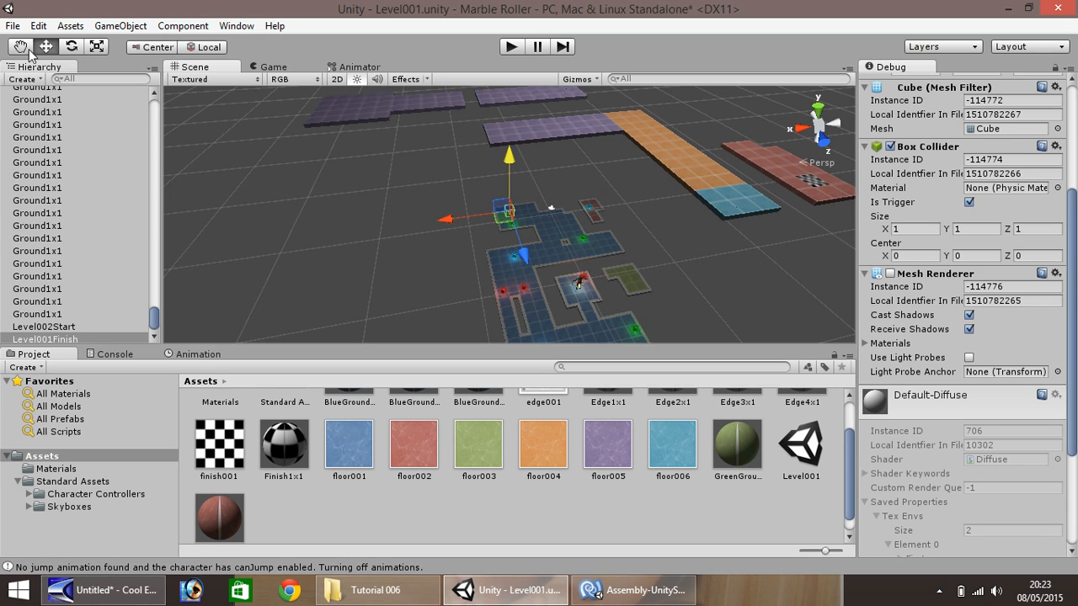
left_click(721, 209)
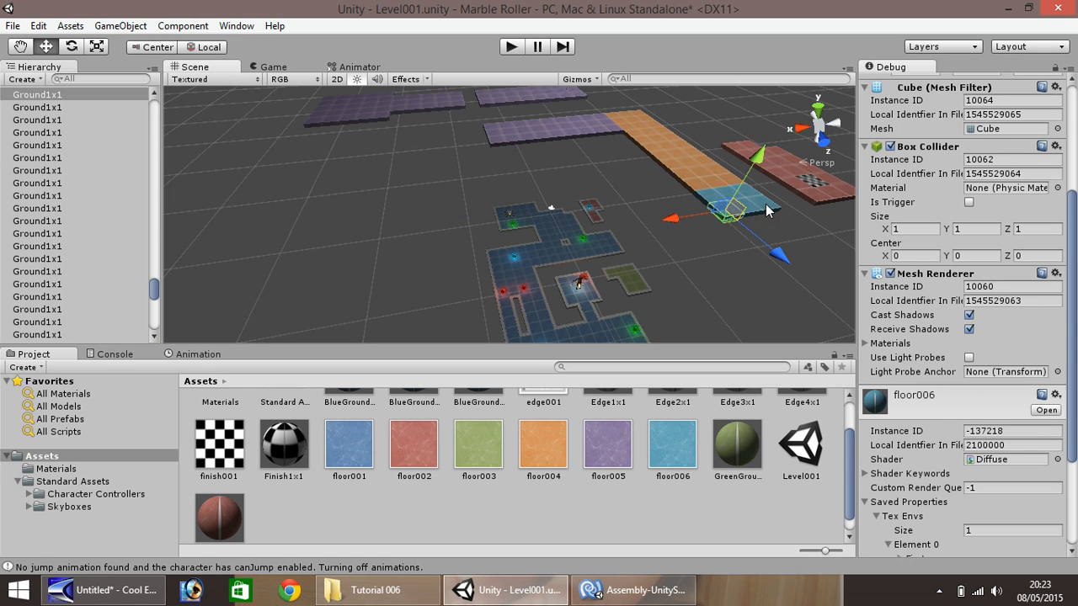
left_click(766, 206)
left_click(731, 212, "shift")
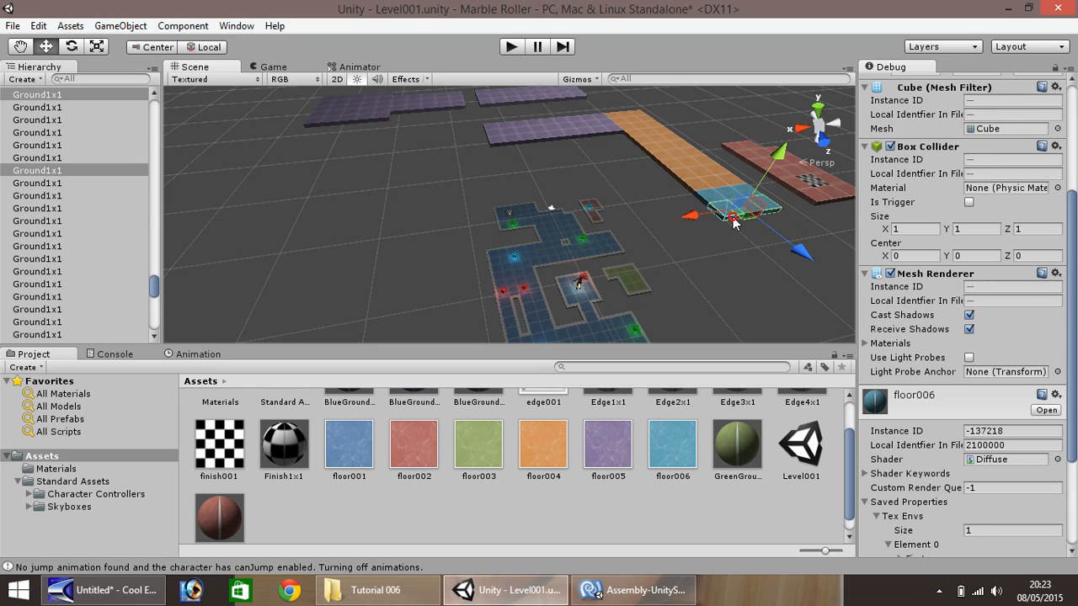
- Duplicate the six floor006 tiles repeatedly and place the copies end to end, forming a turquoise path that turns back towards the purple platforms
left_click(718, 203)
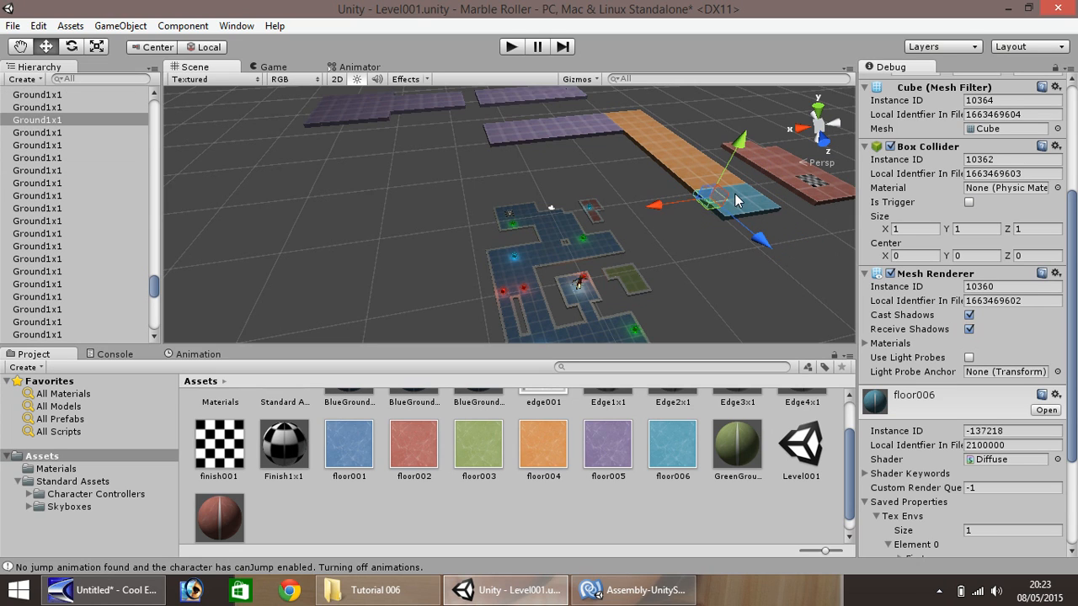
left_click(739, 200, "shift")
left_click(756, 203, "shift")
left_click(750, 210, "shift")
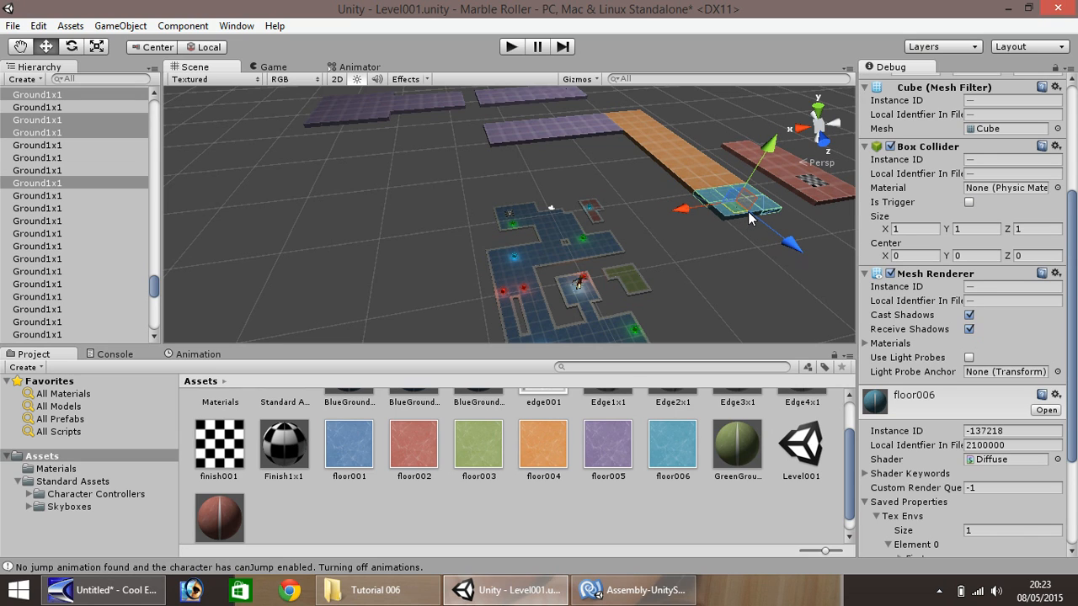
left_click(744, 218, "shift")
left_click(731, 222, "shift")
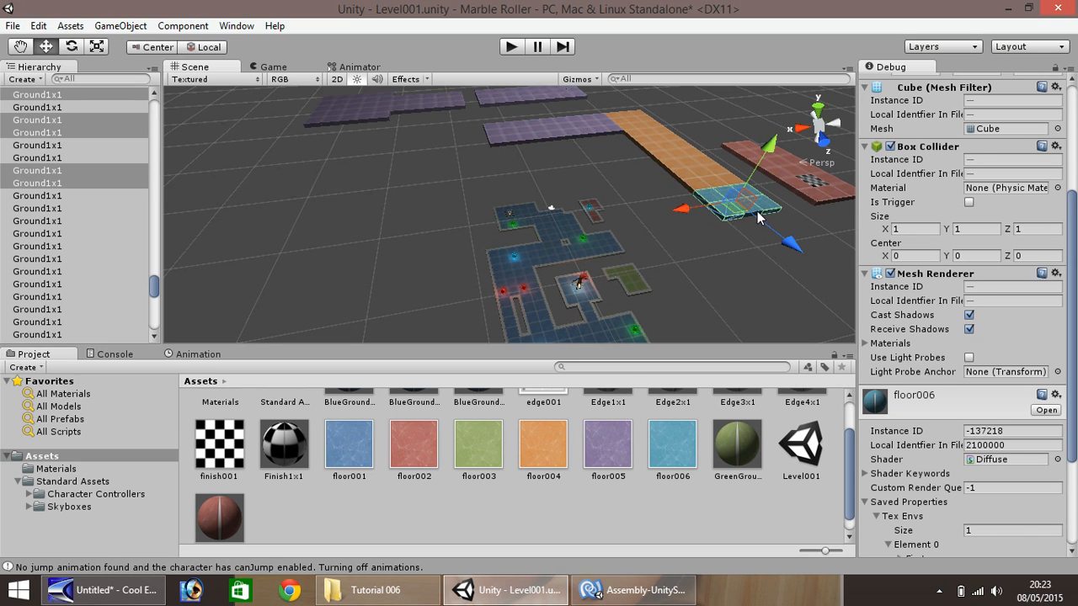
left_click(757, 211, "shift")
key("ctrl+d")
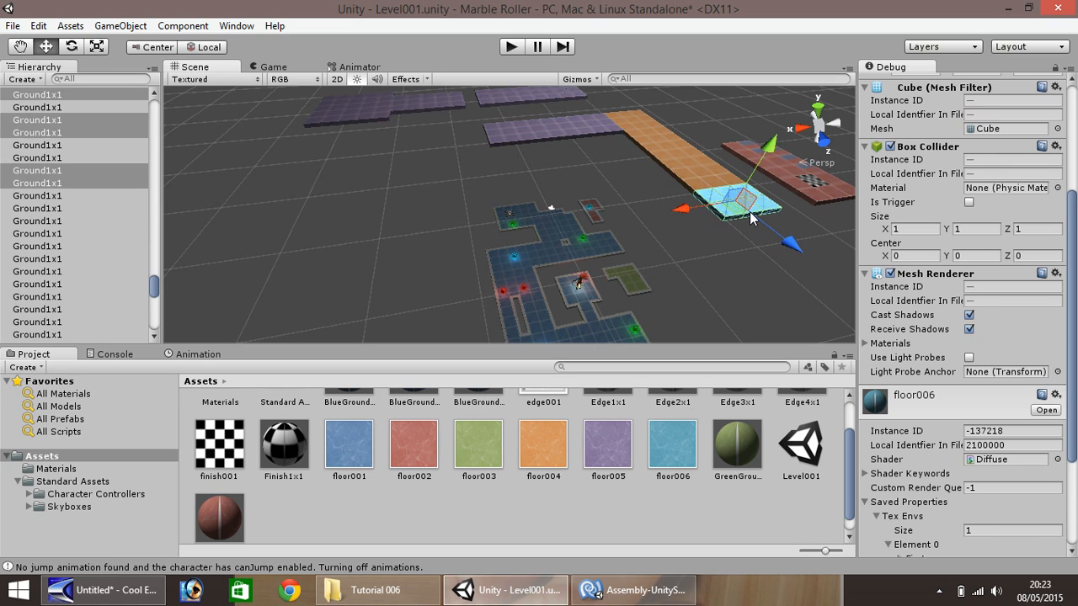
left_click_drag(693, 206, 603, 188, "ctrl")
key("ctrl+d")
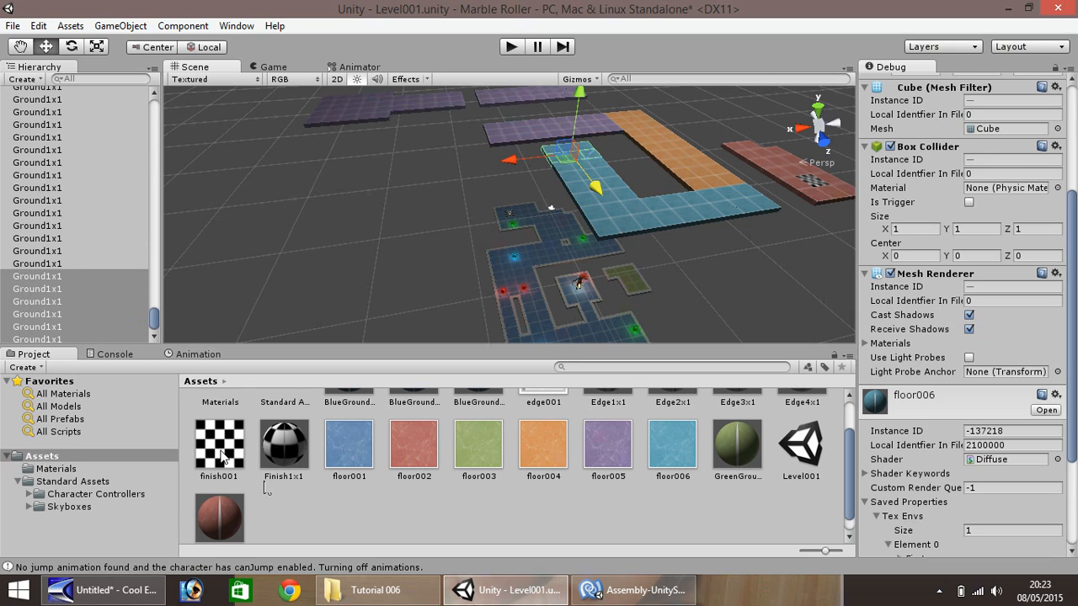
- Import TheVegasSeven-CityDreams.mp3 from the Tutorial 006 folder into the project's Assets folder and select the imported clip
left_click_drag(153, 318, 156, 114)
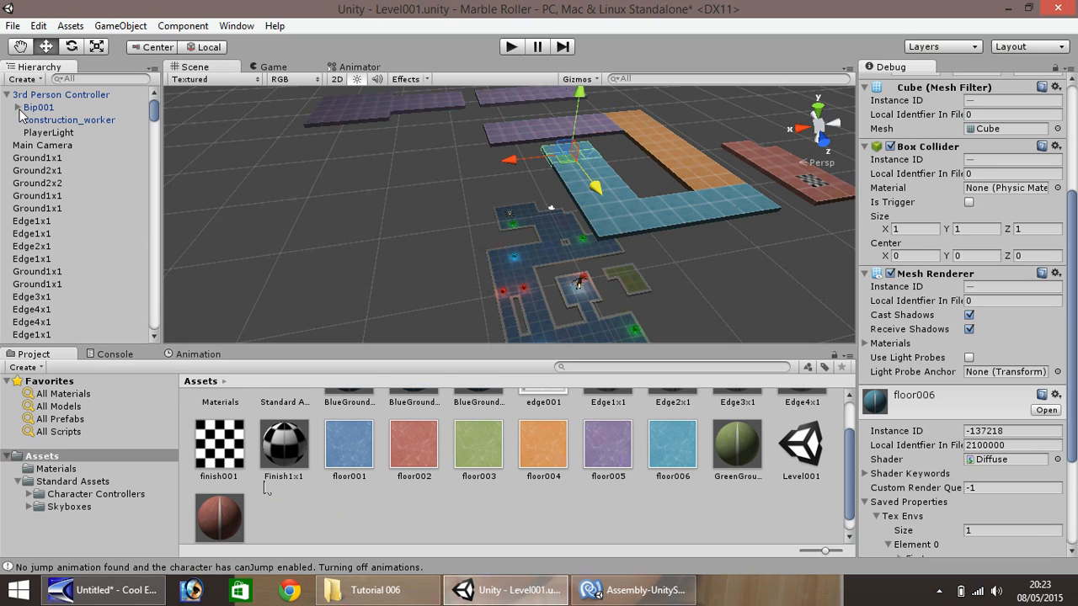
left_click(71, 96)
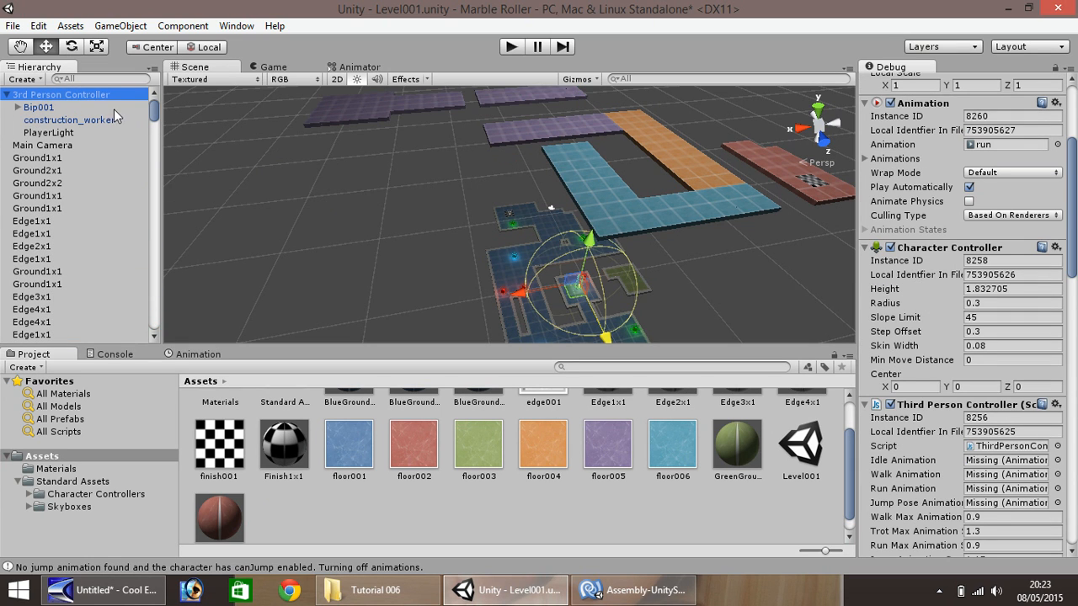
left_click(379, 592)
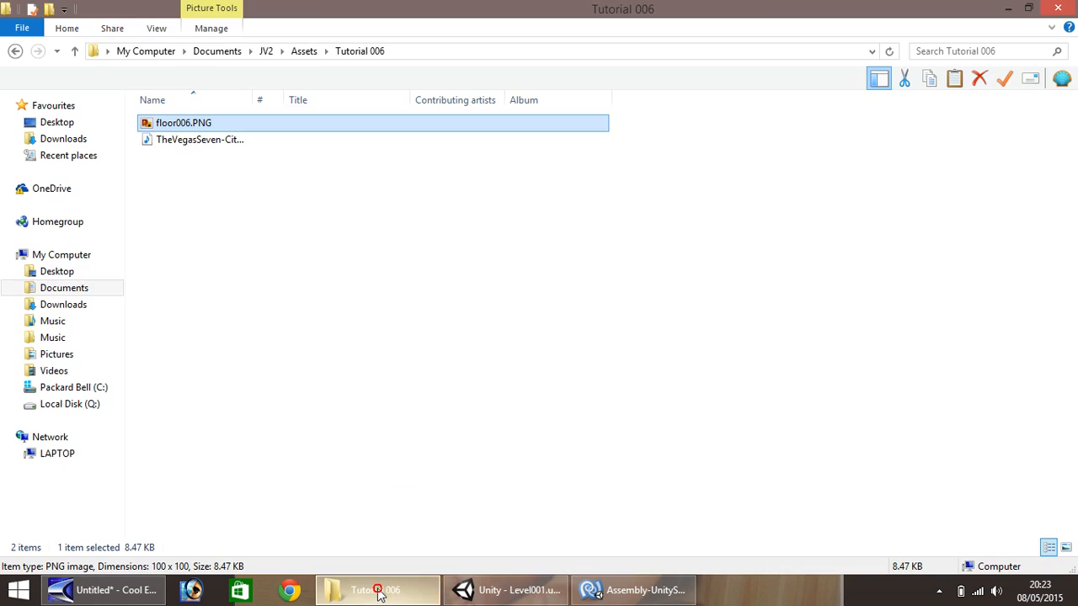
left_click(189, 142)
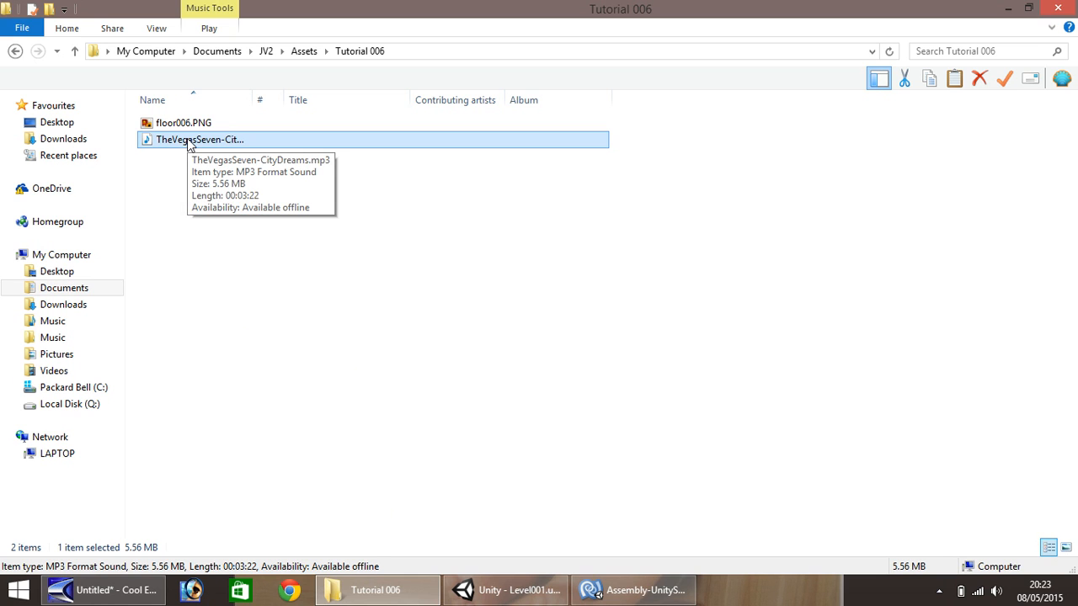
left_click_drag(190, 141, 295, 502)
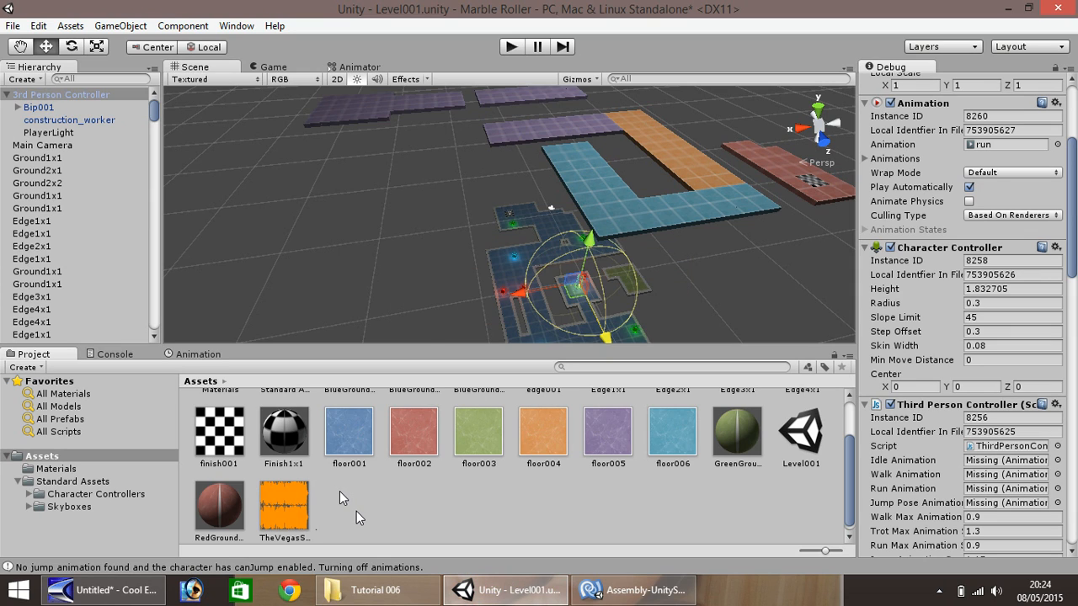
left_click(283, 518)
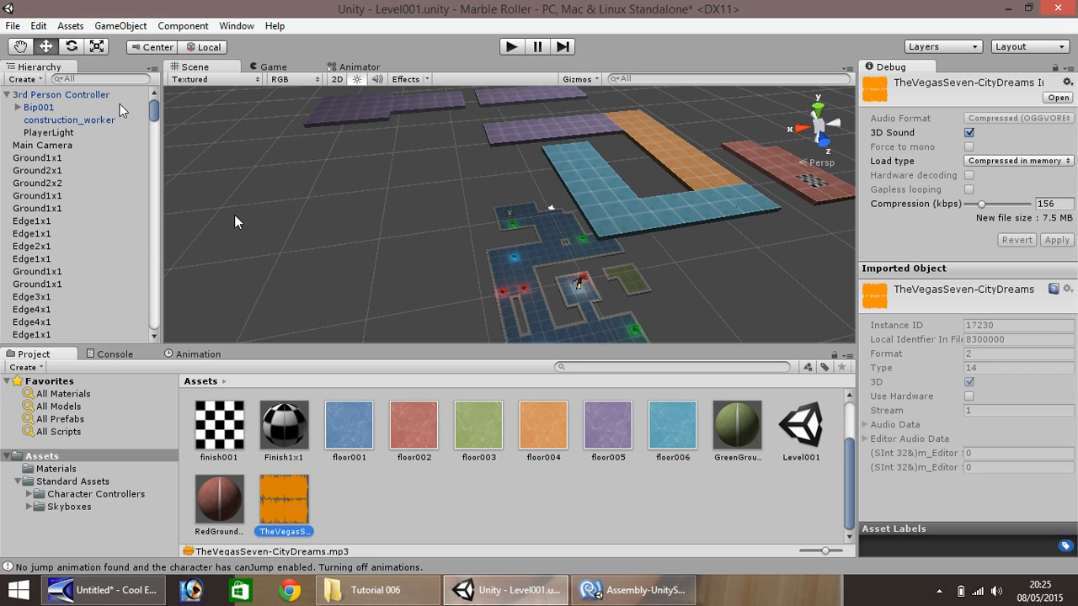
- Add an Audio Source component to the 3rd Person Controller
left_click(83, 97)
double_click(84, 97)
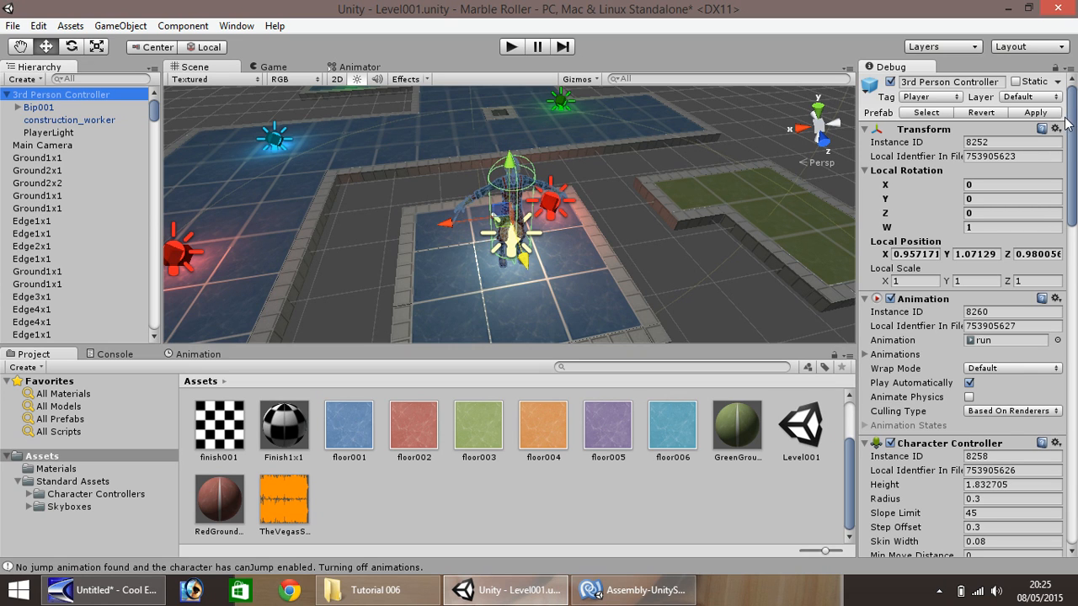
left_click_drag(1073, 128, 1067, 490)
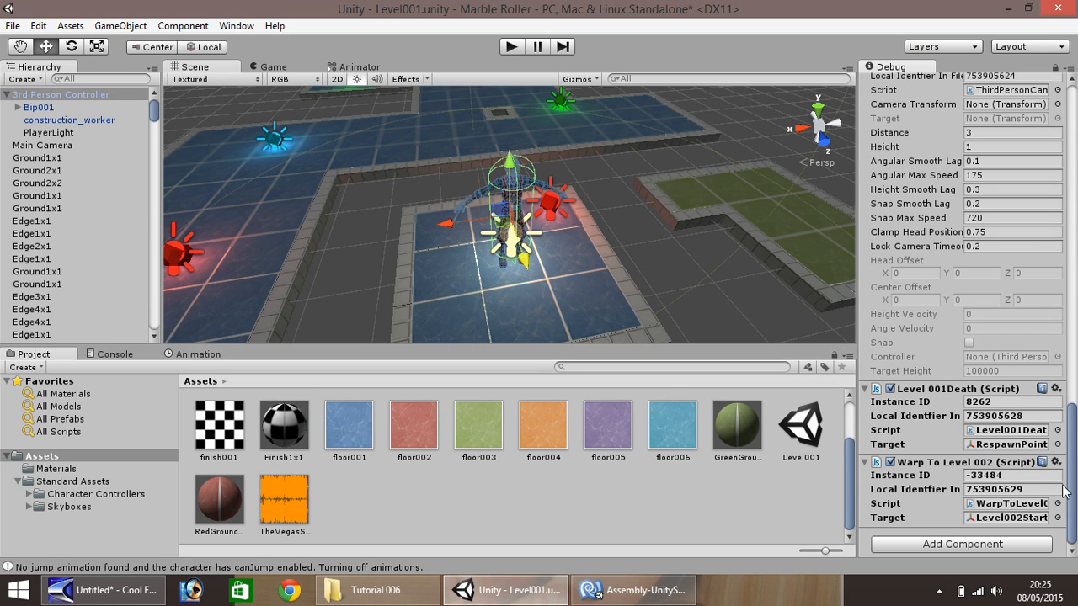
left_click(943, 546)
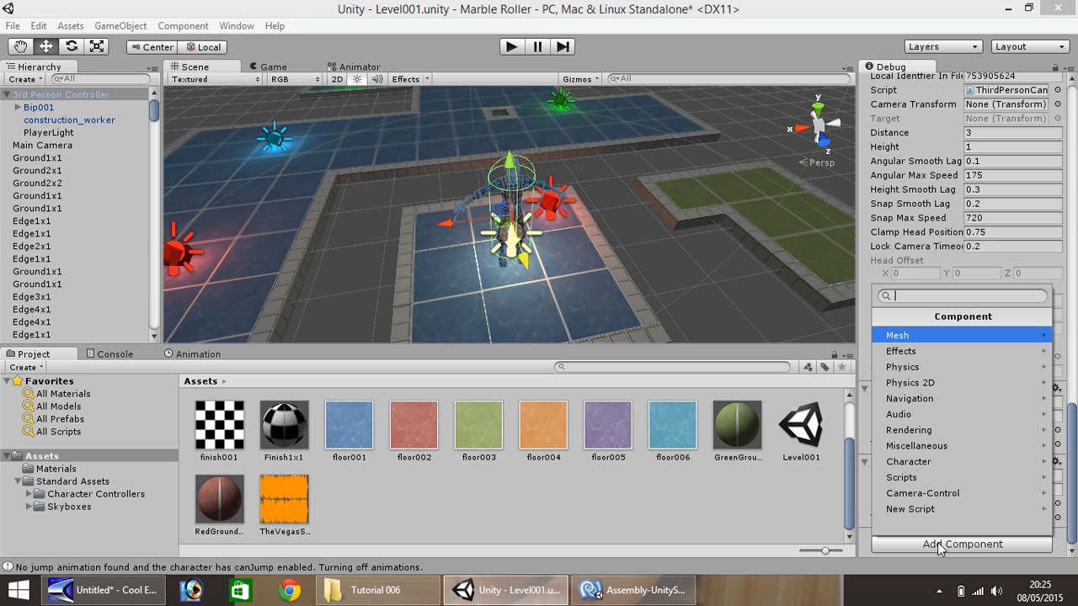
left_click(908, 414)
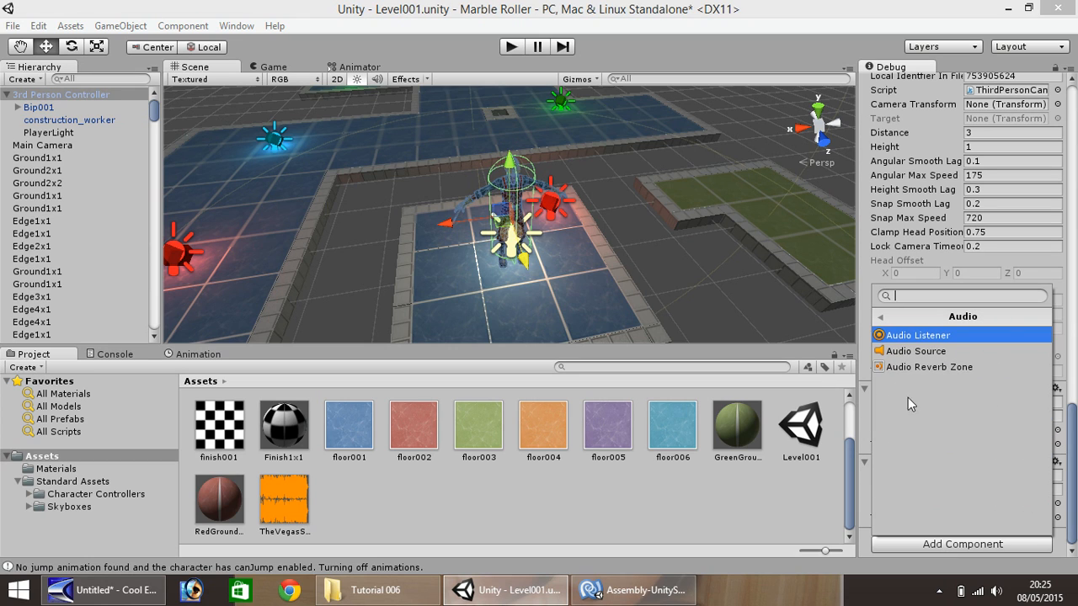
left_click(933, 352)
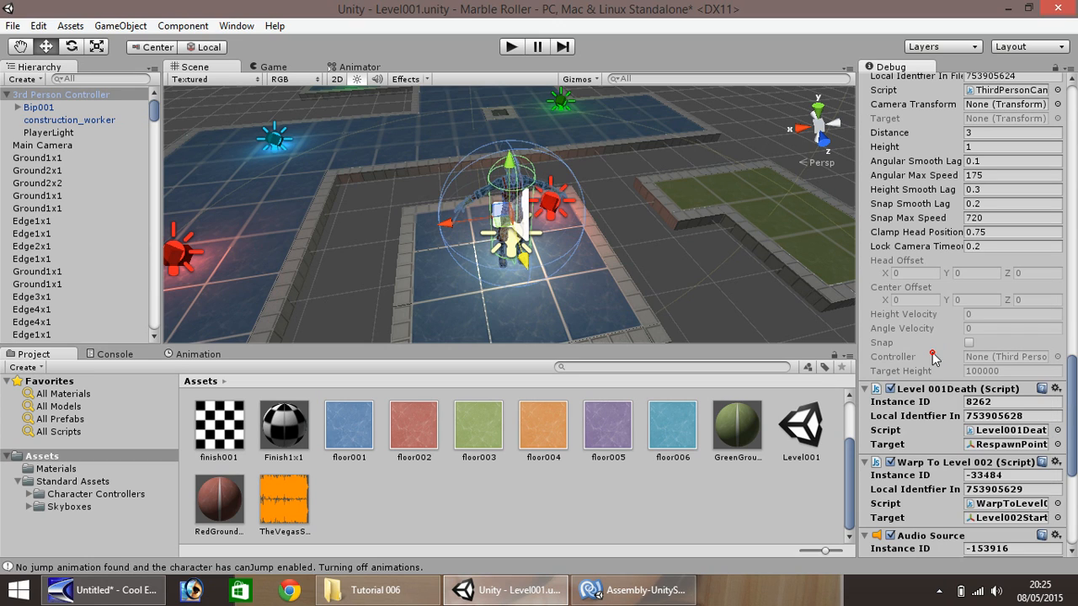
left_click_drag(1074, 441, 1071, 498)
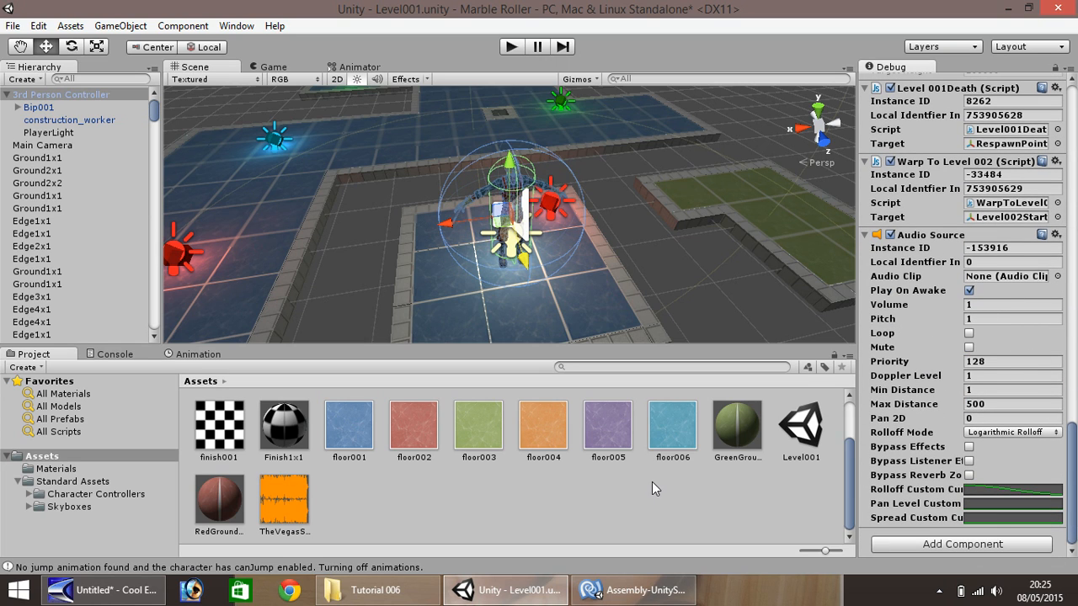
- Assign the TheVegasSeven-CityDreams clip to the player's Audio Source and enable looping
left_click(276, 506)
left_click_drag(284, 501, 991, 279)
left_click(968, 335)
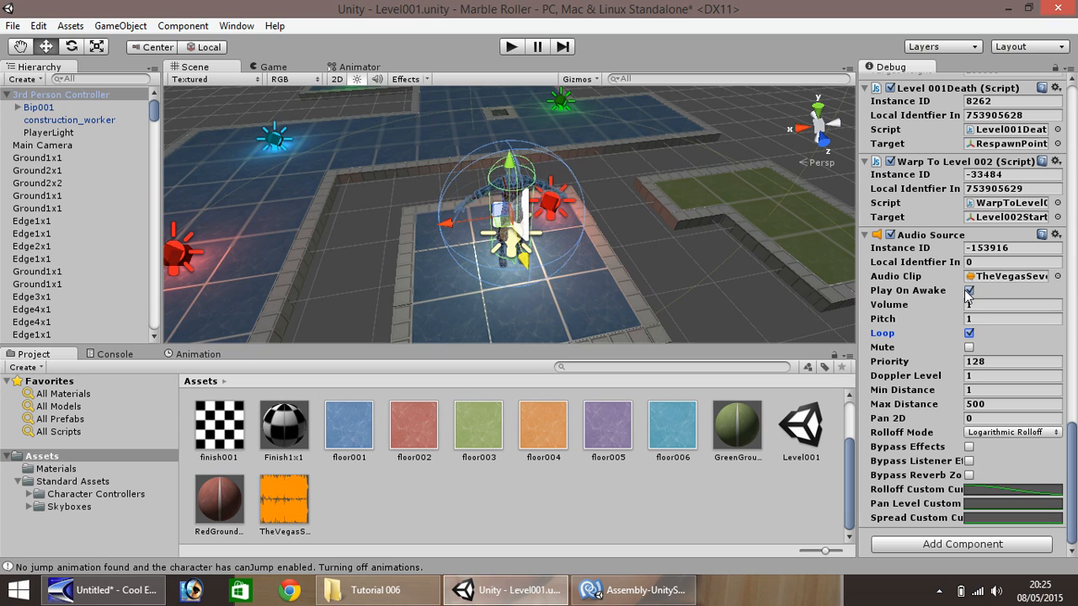
- Lower the computer's volume to 56
key("XF86AudioLowerVolume")
key("XF86AudioLowerVolume")
key("XF86AudioLowerVolume")
key("XF86AudioLowerVolume")
key("XF86AudioLowerVolume")
key("XF86AudioLowerVolume")
key("XF86AudioLowerVolume")
key("XF86AudioLowerVolume")
key("XF86AudioLowerVolume")
key("XF86AudioLowerVolume")
key("XF86AudioLowerVolume")
key("XF86AudioLowerVolume")
key("XF86AudioLowerVolume")
key("XF86AudioLowerVolume")
key("XF86AudioLowerVolume")
key("XF86AudioLowerVolume")
key("XF86AudioLowerVolume")
key("XF86AudioLowerVolume")
key("XF86AudioLowerVolume")
key("XF86AudioLowerVolume")
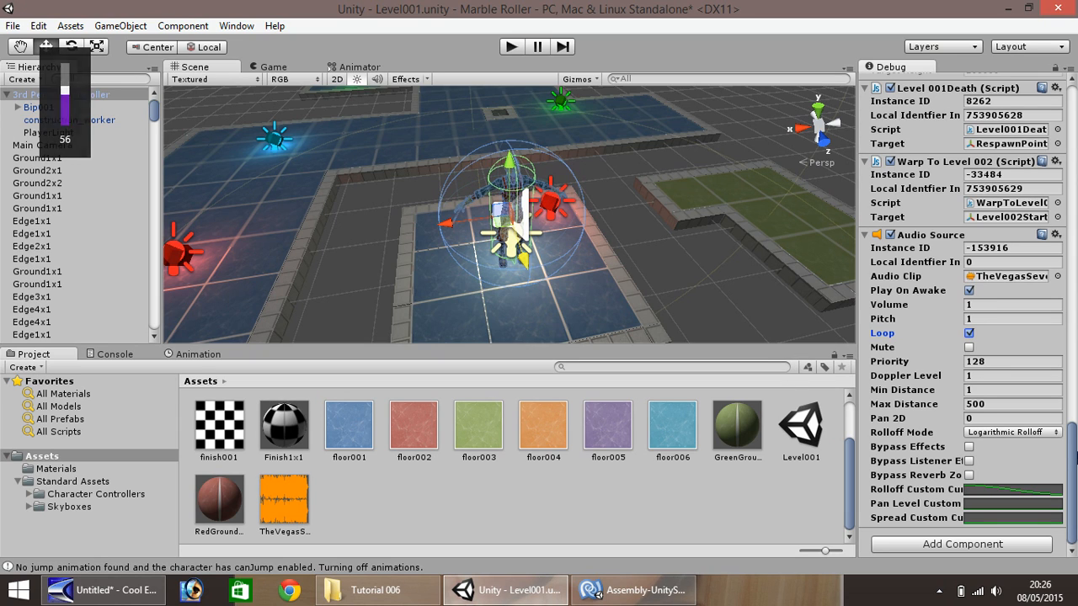
- Play the game with the background music and run the player across level 001 onto the checkered finish tile to warp to level 002
left_click(512, 46)
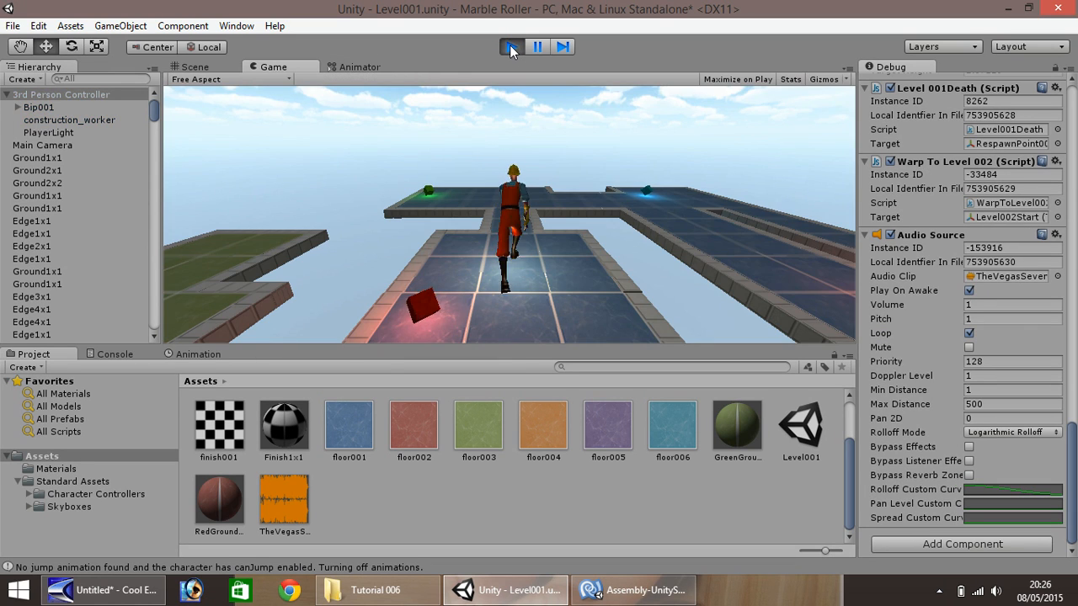
key("d")
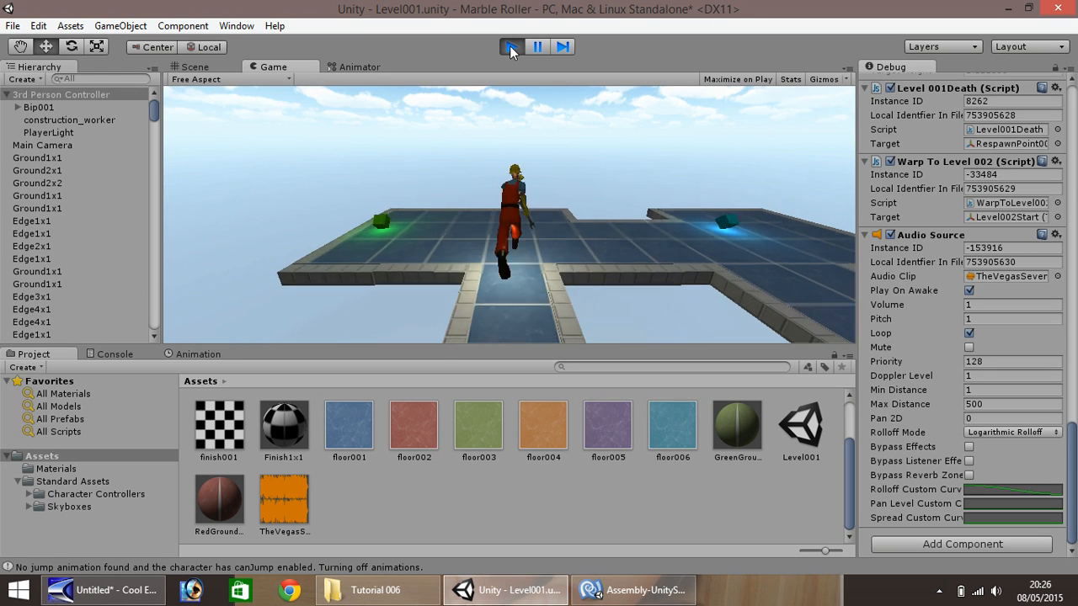
key("w")
key("d")
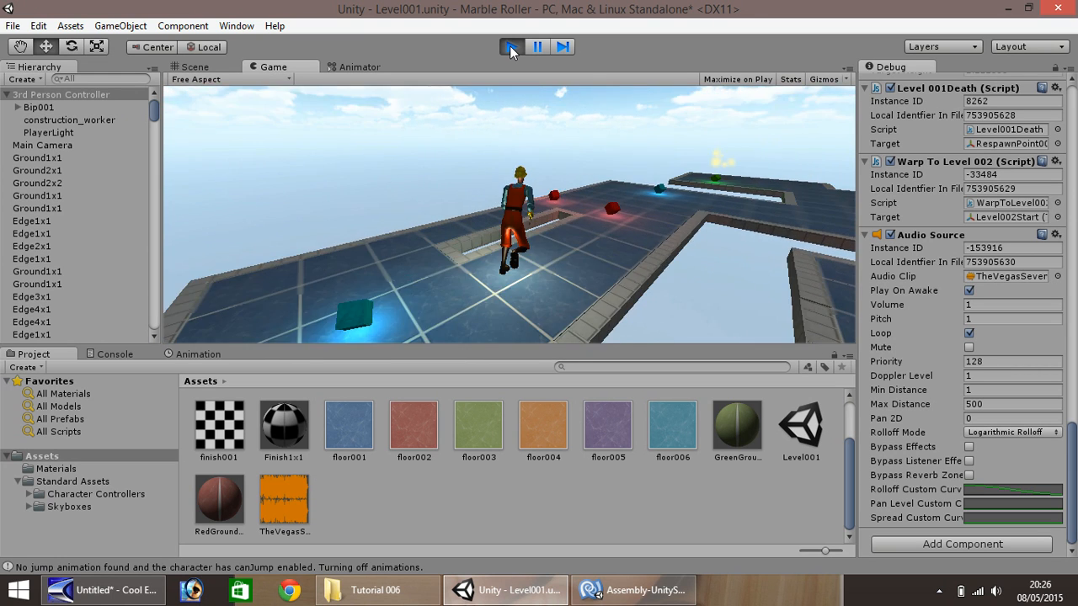
key("d")
key("a")
key("w")
key("d")
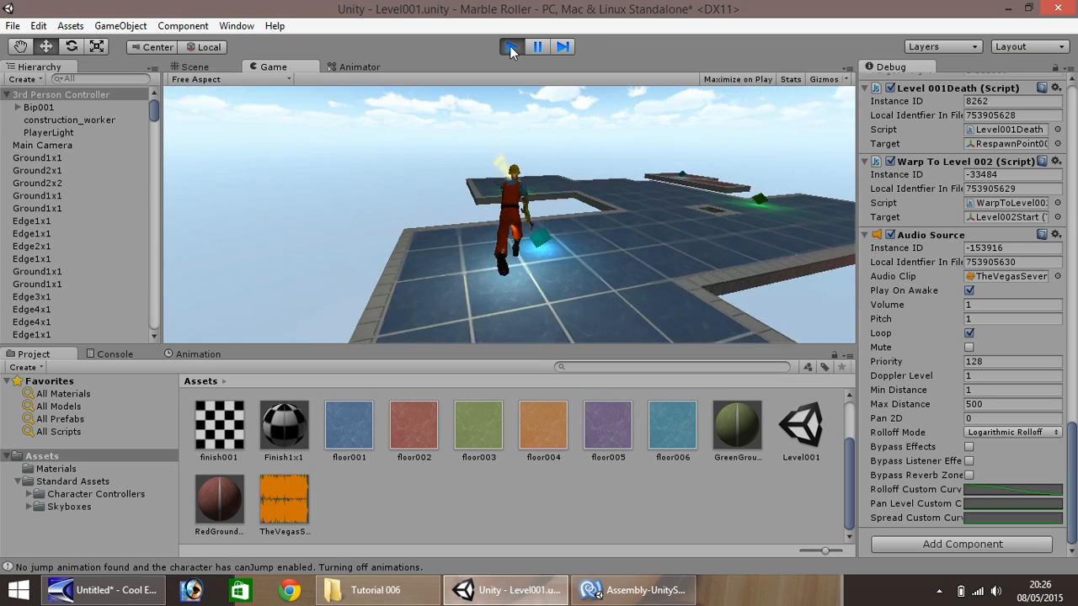
key("w")
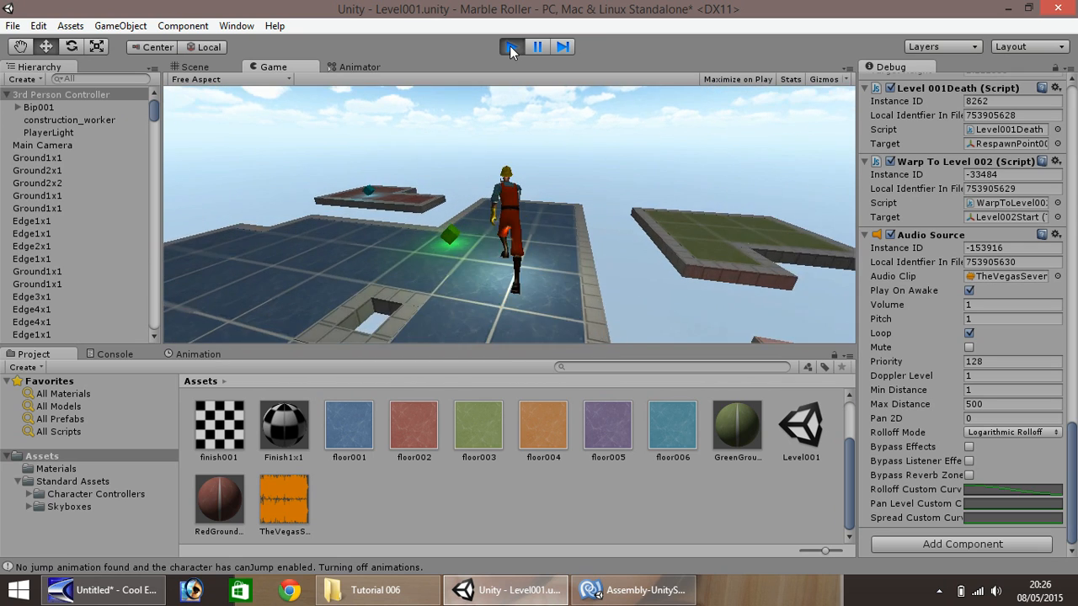
key("w")
key("a")
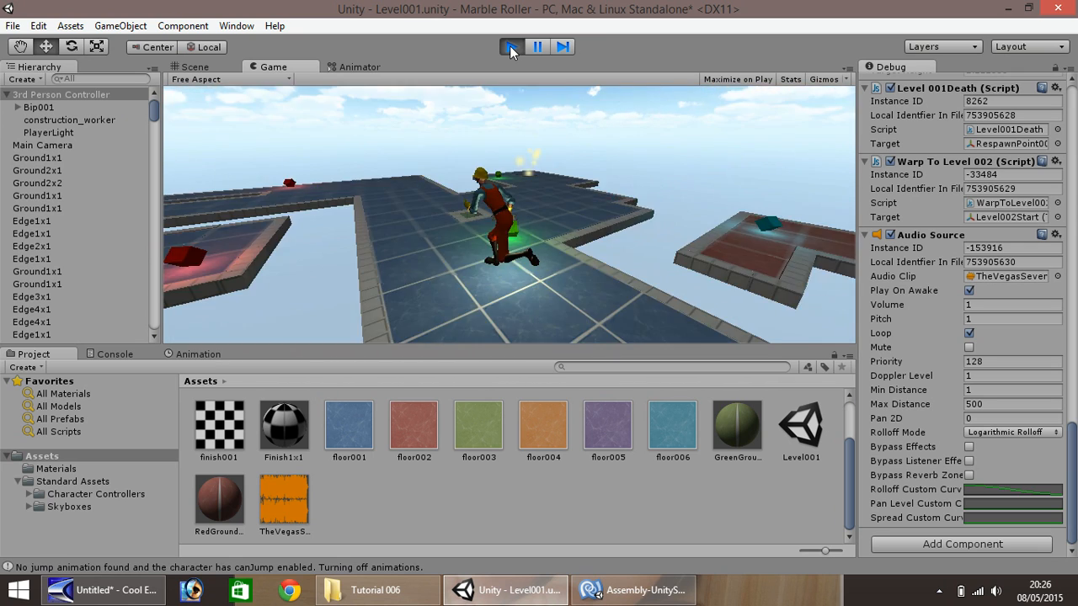
key("w")
key("a")
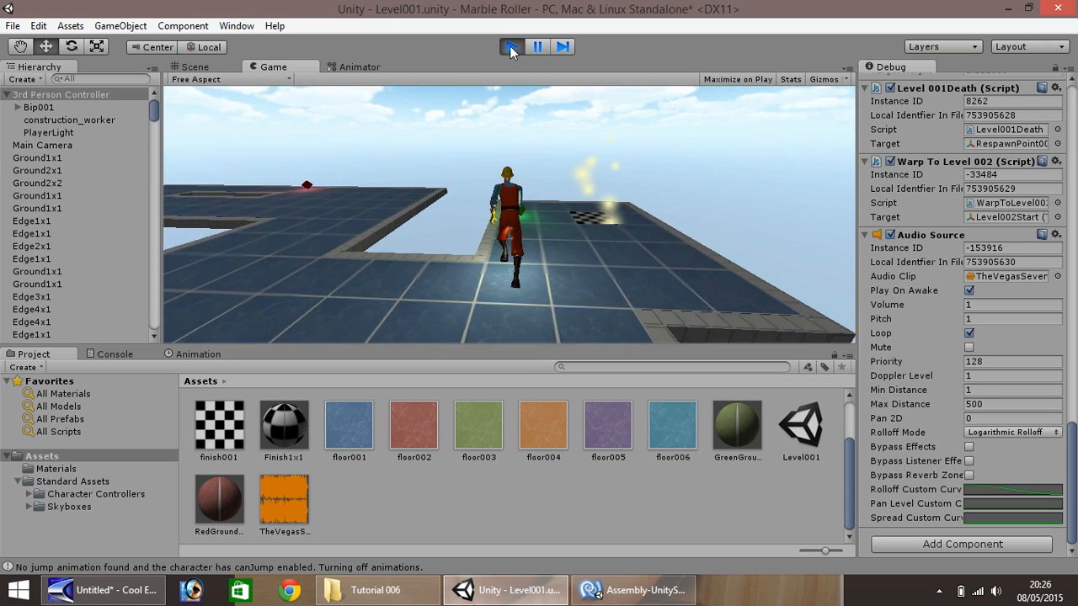
key("d")
key("w")
key("d")
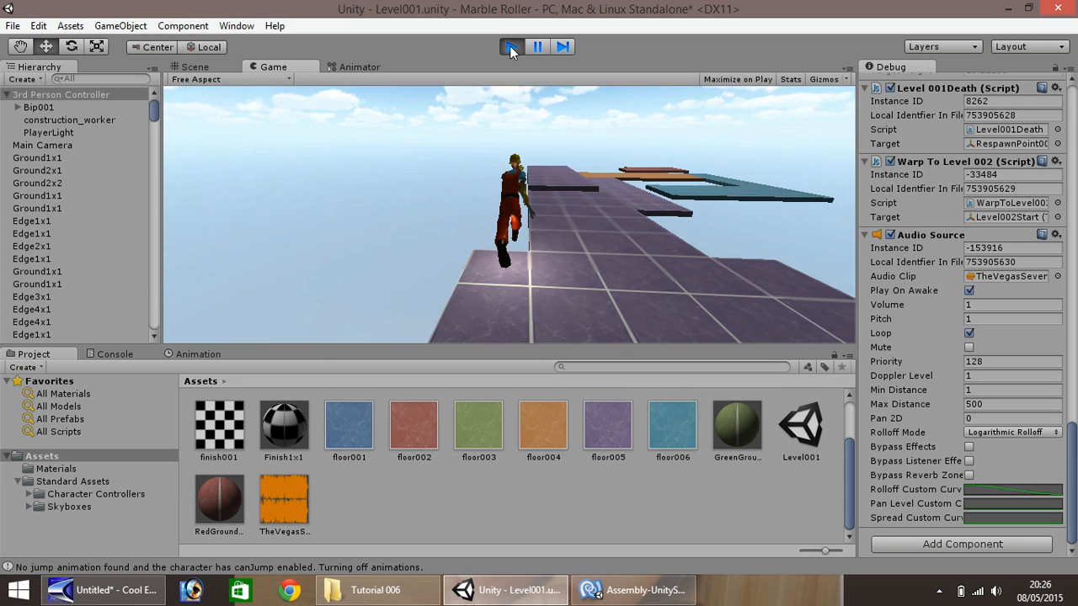
- Run and jump from the purple level 002 platforms onto the turquoise floor006 path, and stop play mode
key("w")
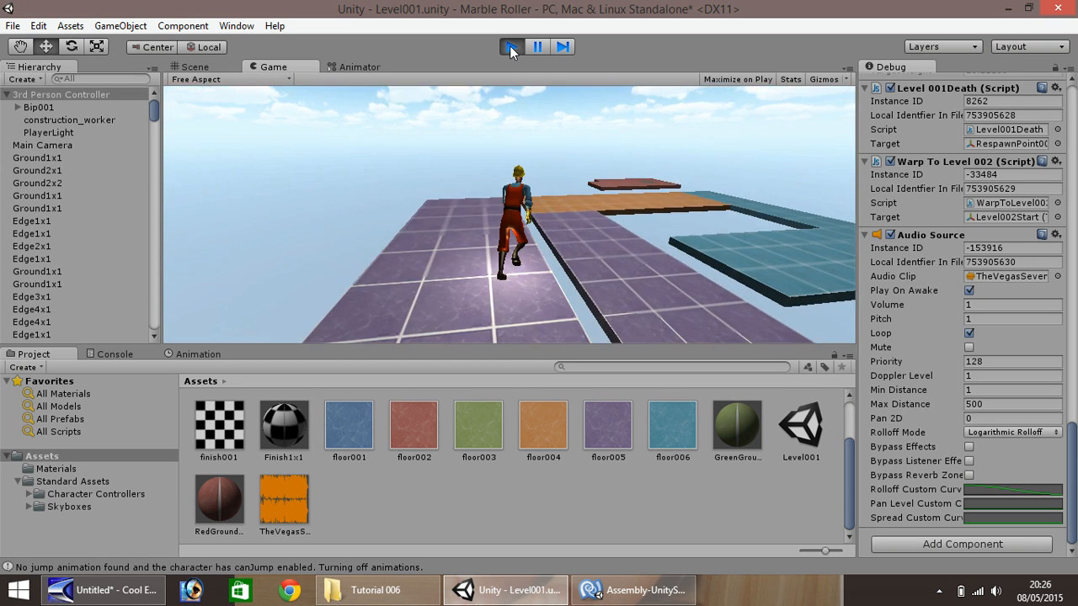
key("d")
key("w")
key("space")
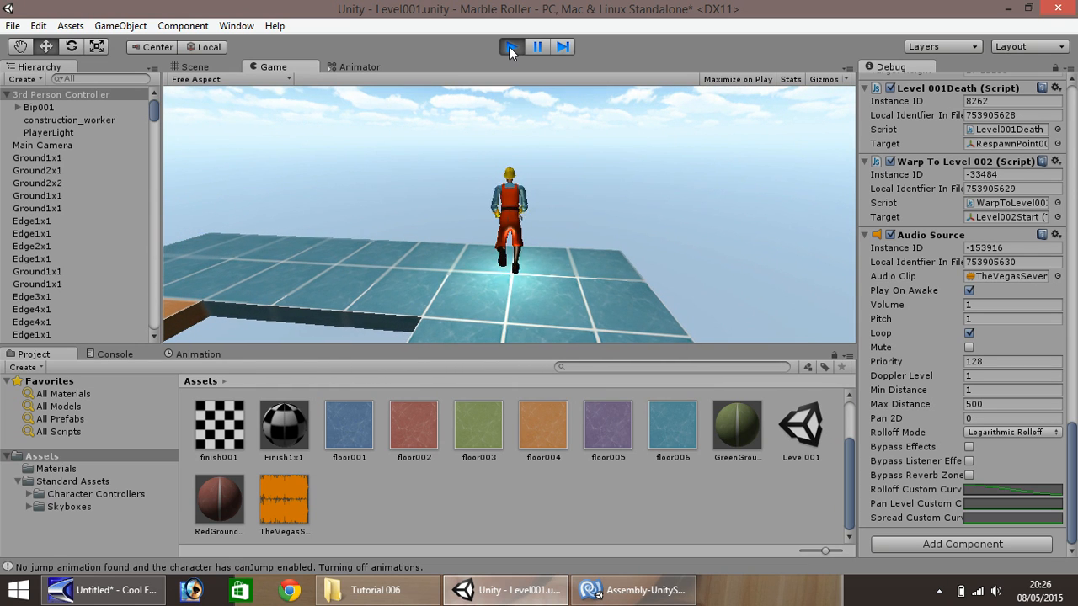
left_click(508, 46)
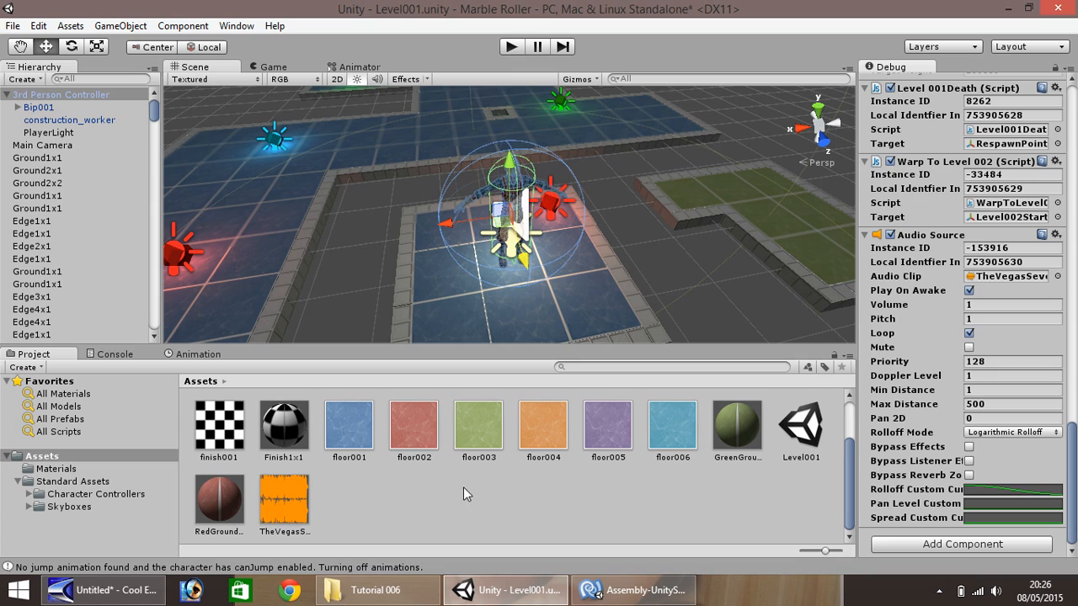
- Deselect the player and save the Level001 scene
left_click(449, 521)
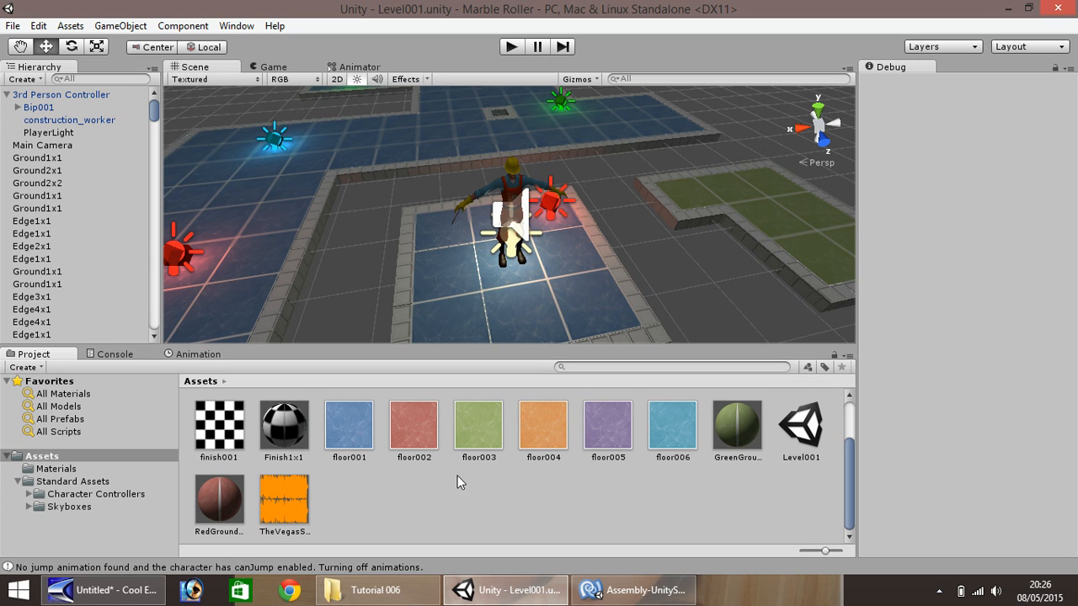
scroll(406, 278, "down", 5)
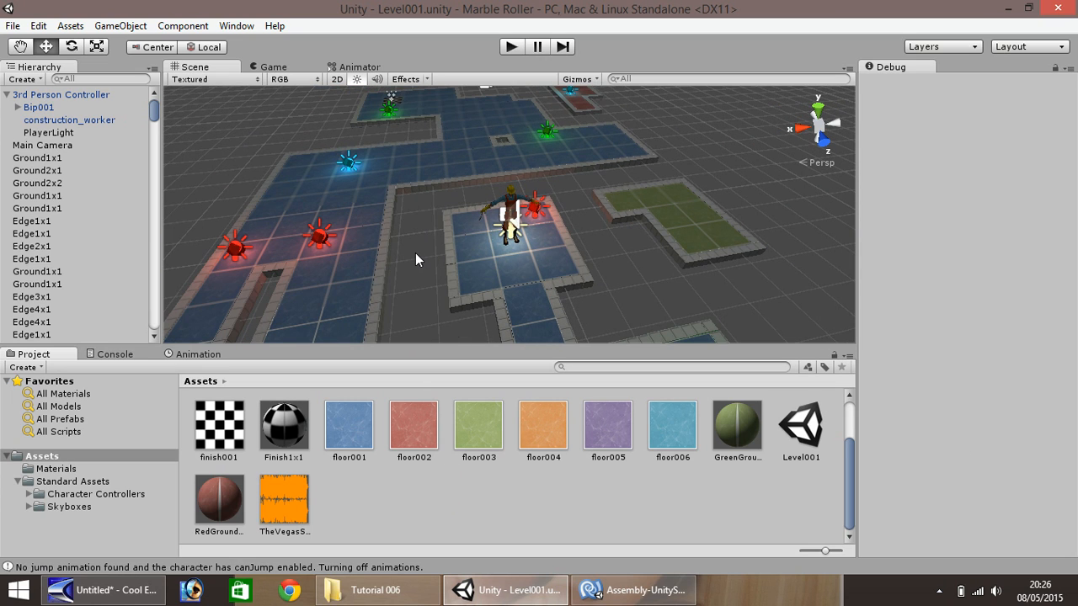